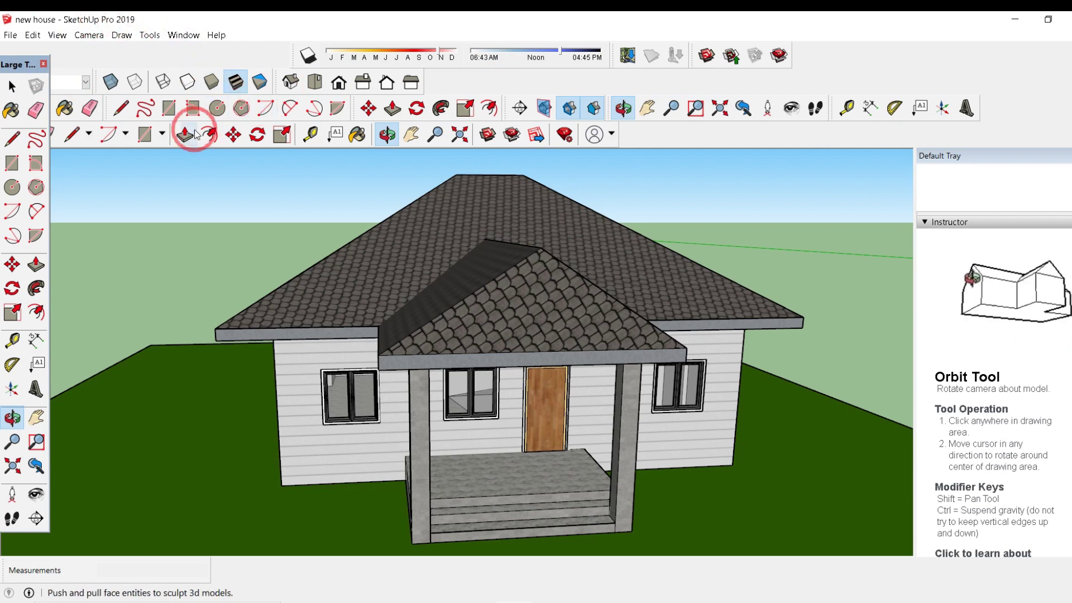
Step: Orbit around the finished house to view its right side
left_click_drag(823, 280, 278, 245)
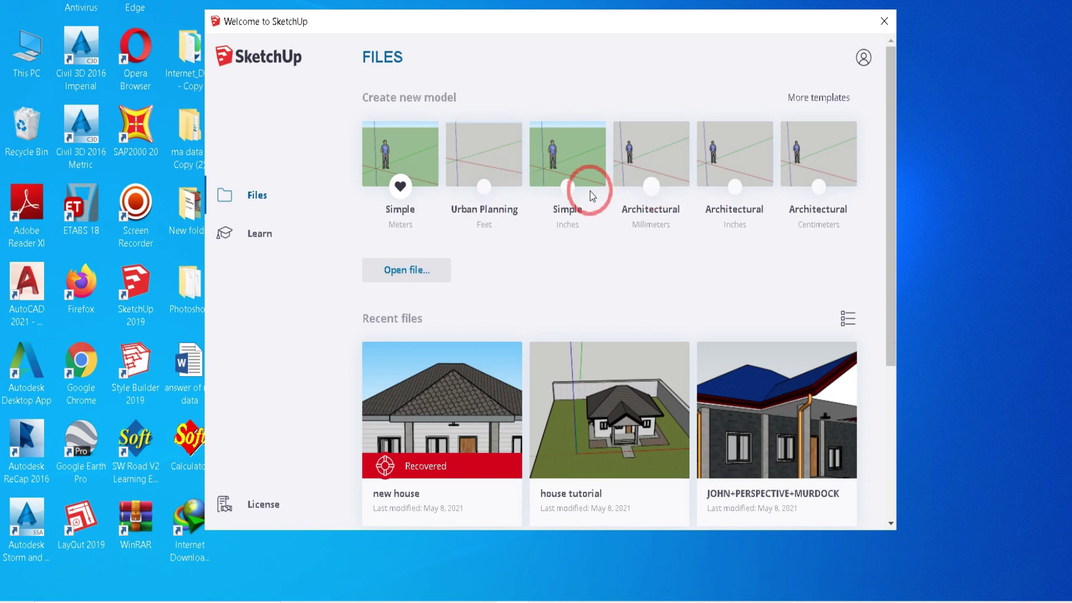
Step: Start a Simple Meters model and draw an 11 by 9 rectangle beside the house
left_click(397, 167)
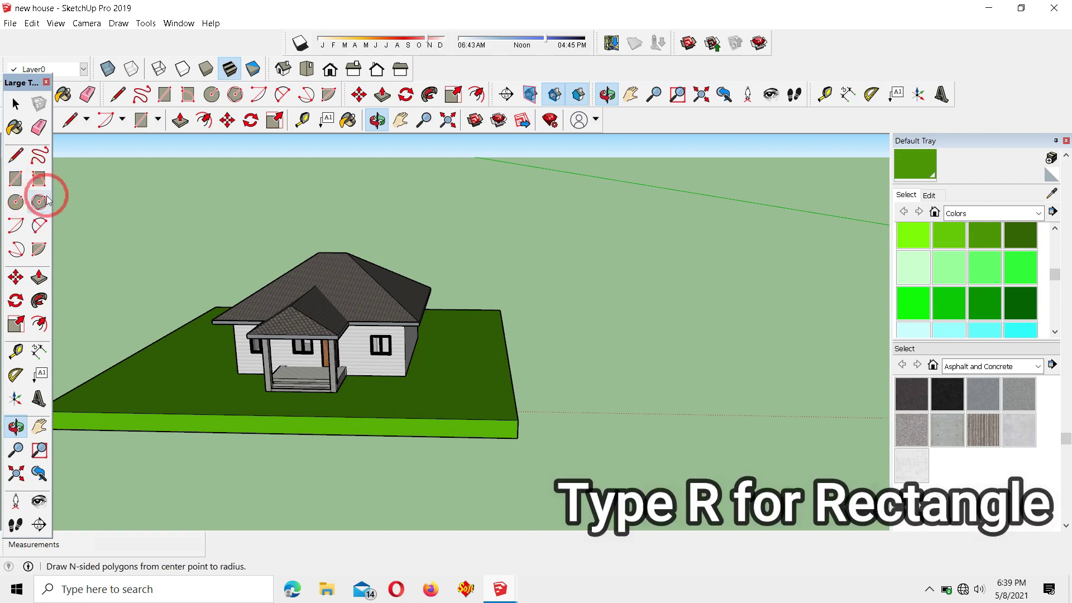
key("r")
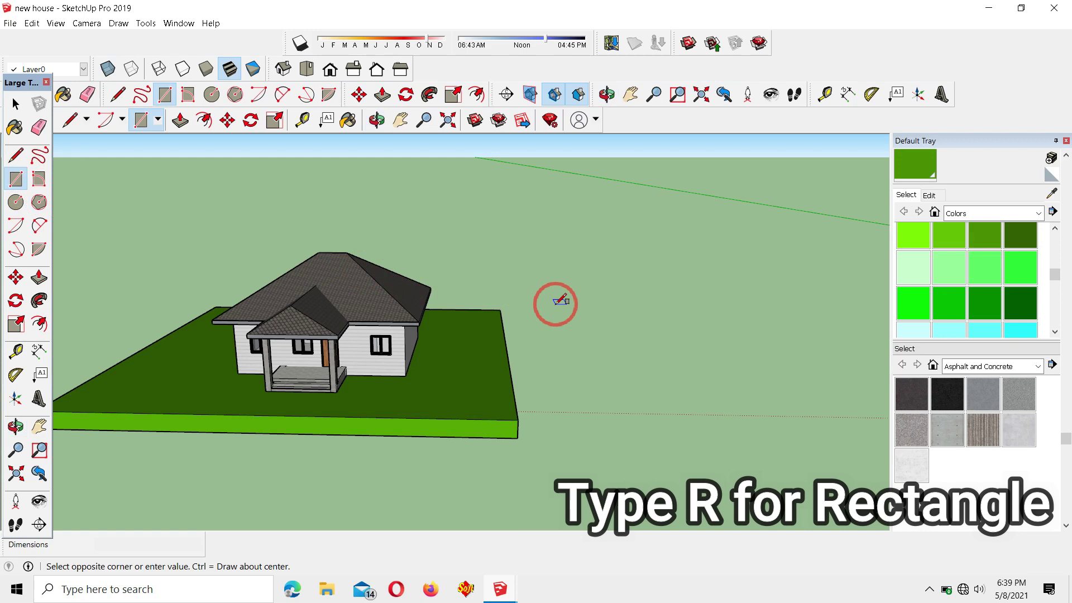
type("11,9")
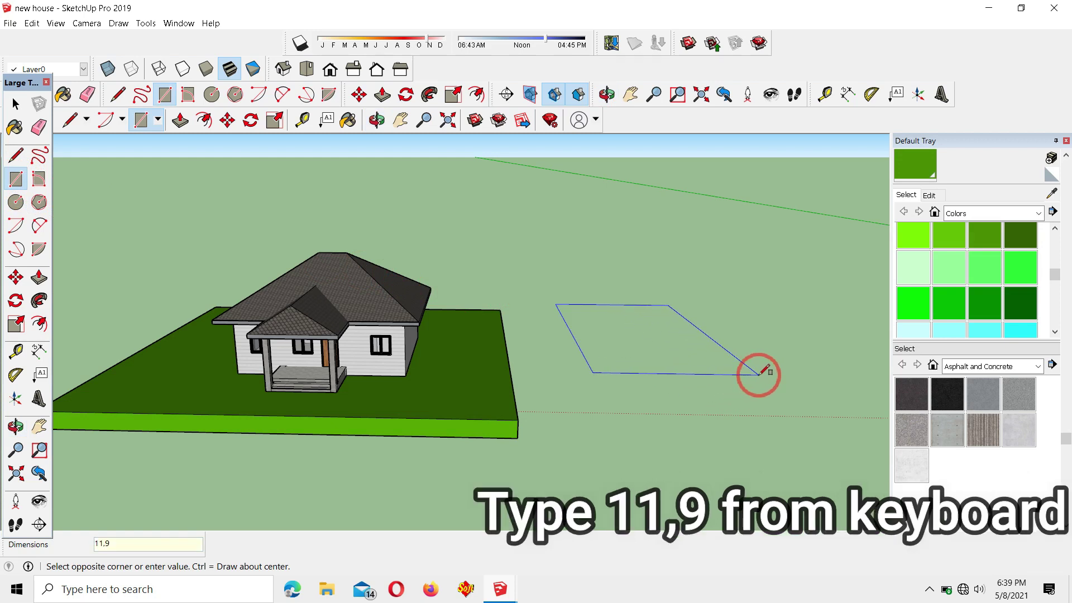
key("Return")
key("o")
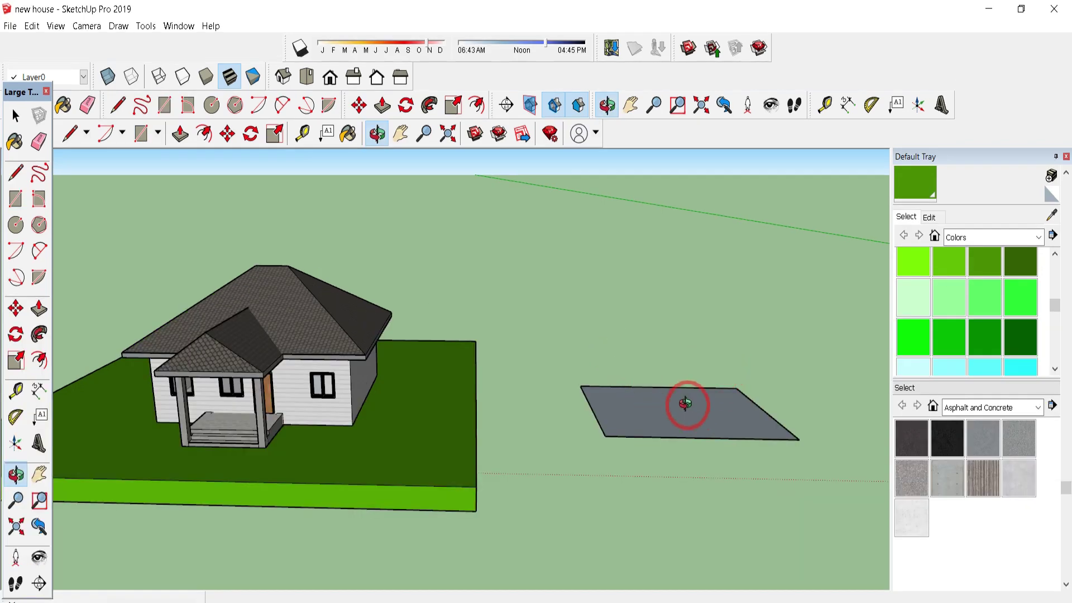
left_click_drag(686, 407, 462, 235)
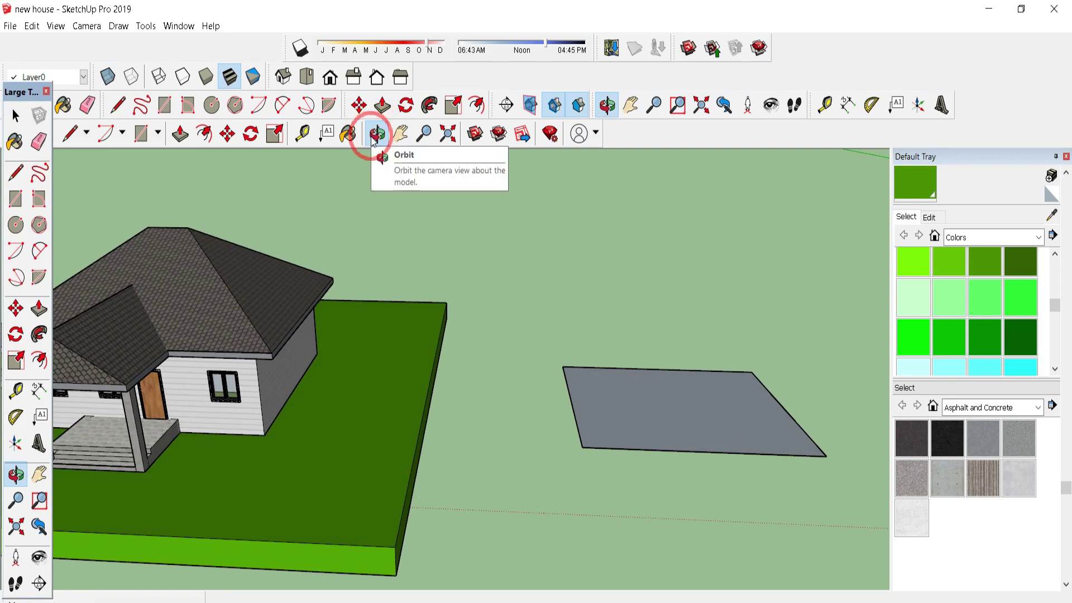
Step: Reverse the grey rectangle face so its white side faces up
left_click(15, 117)
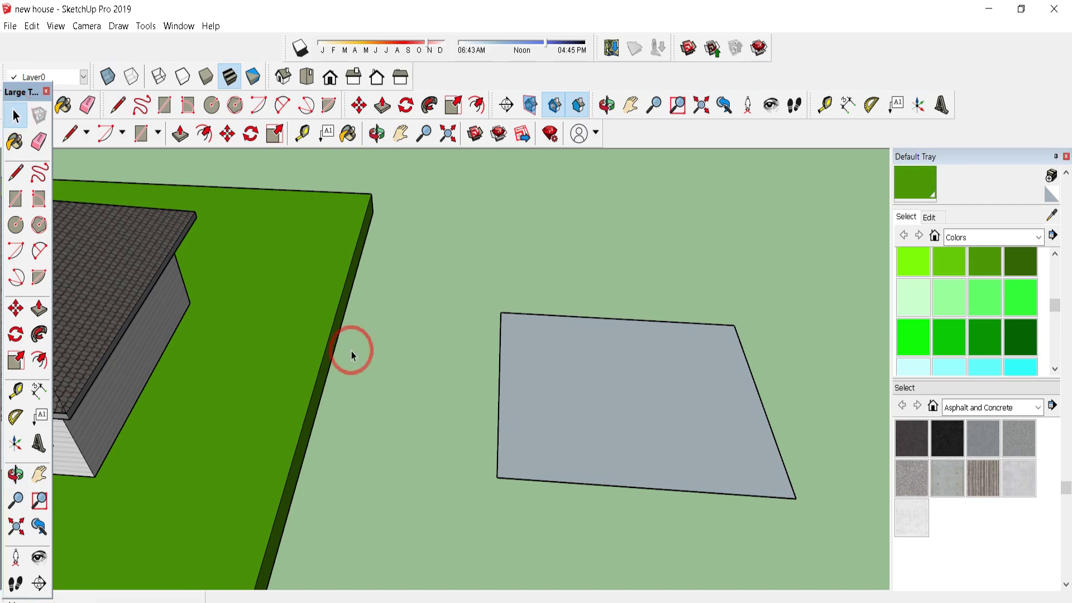
left_click(625, 423)
right_click(630, 420)
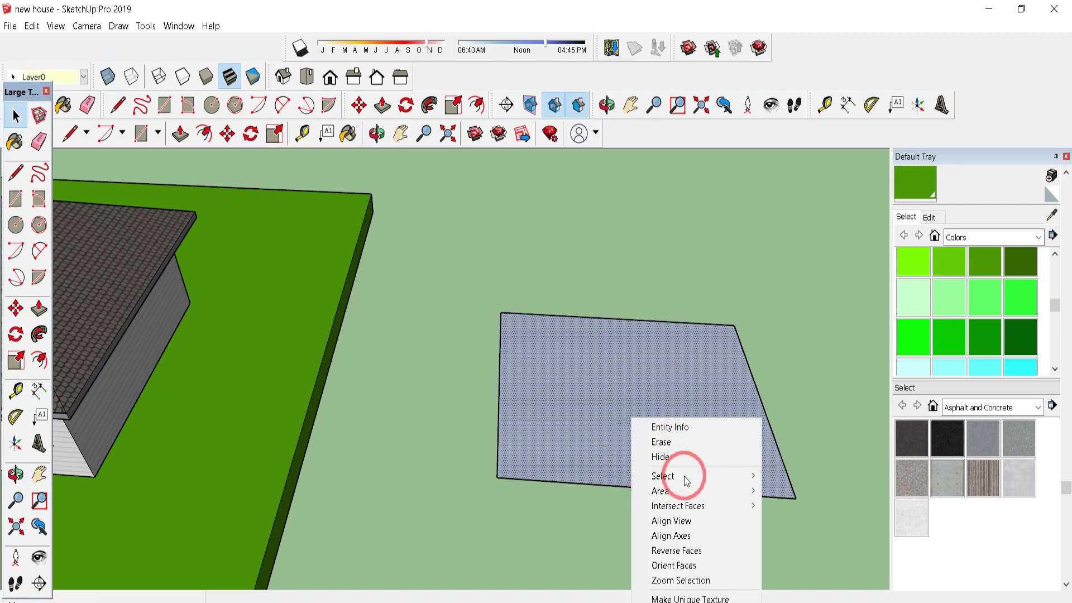
left_click(696, 554)
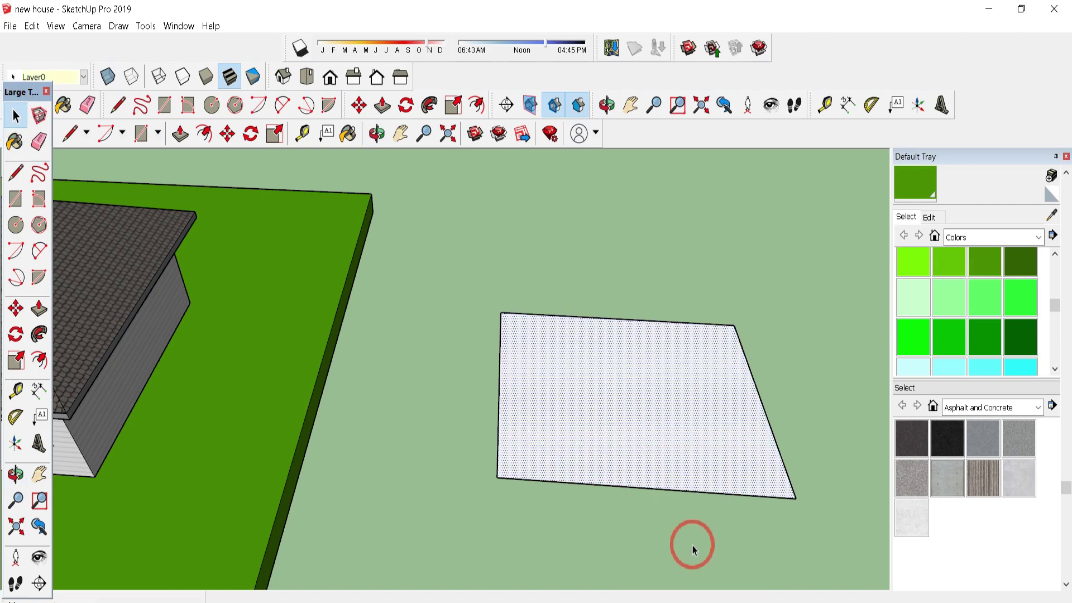
left_click(790, 304)
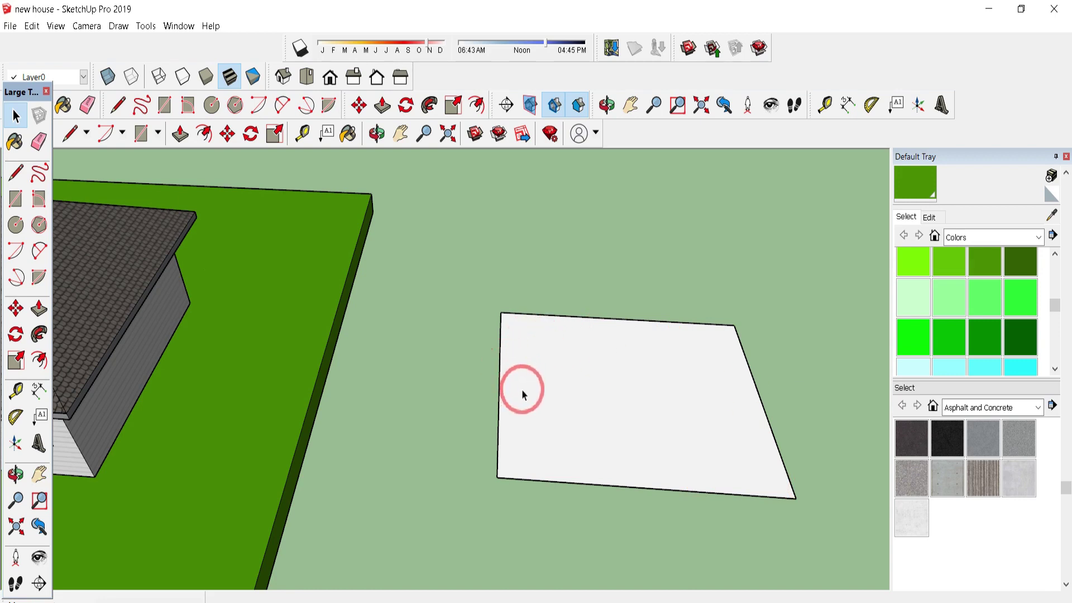
key("f")
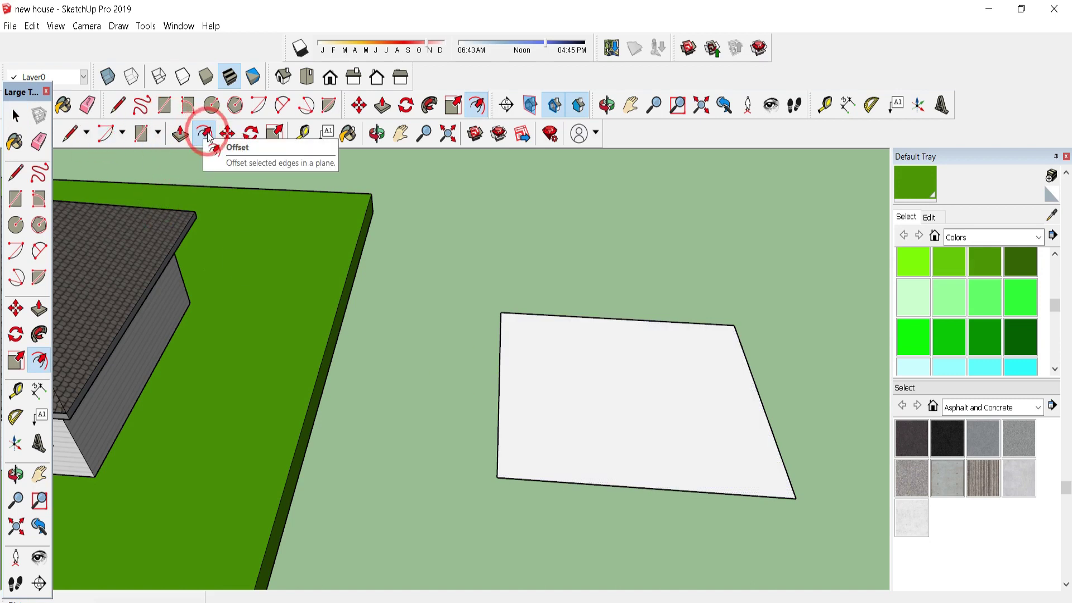
Step: Offset the rectangle's outline inward and pull the border ring up into thin walls
left_click(503, 388)
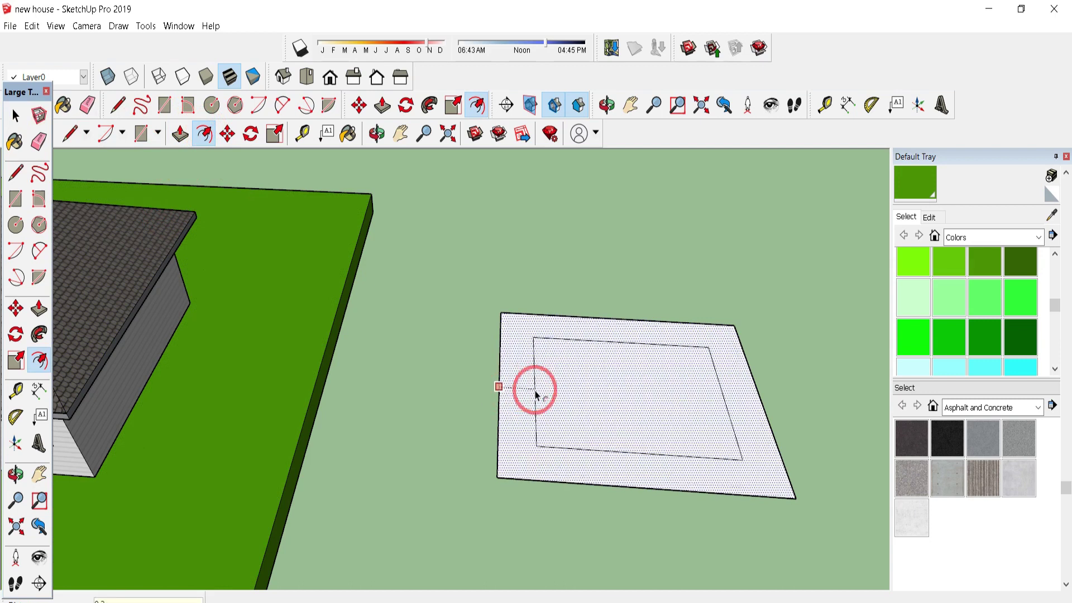
key("Return")
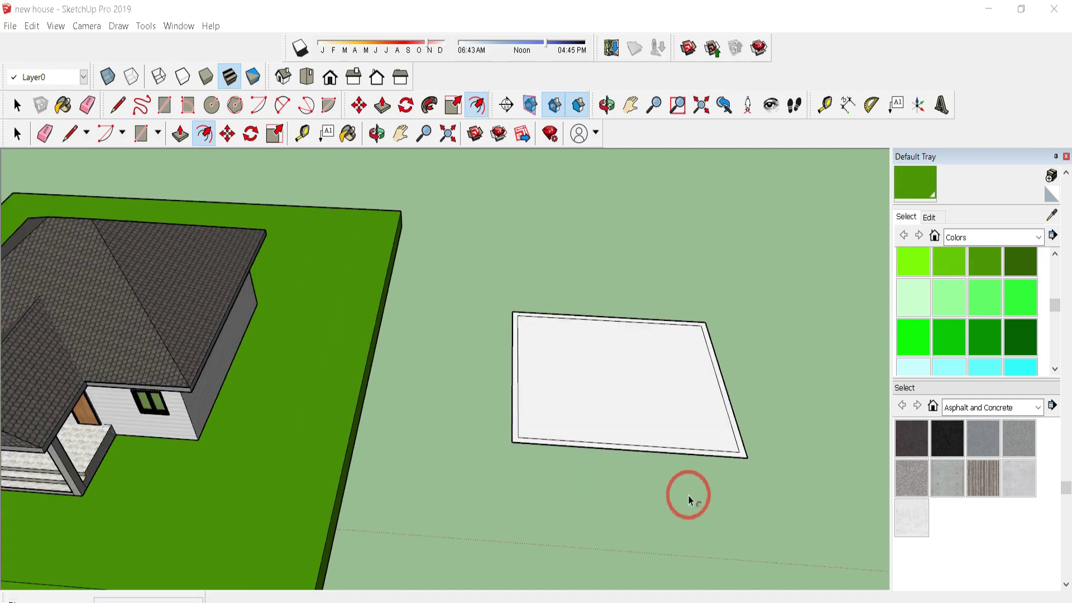
scroll(688, 500, "up", 2)
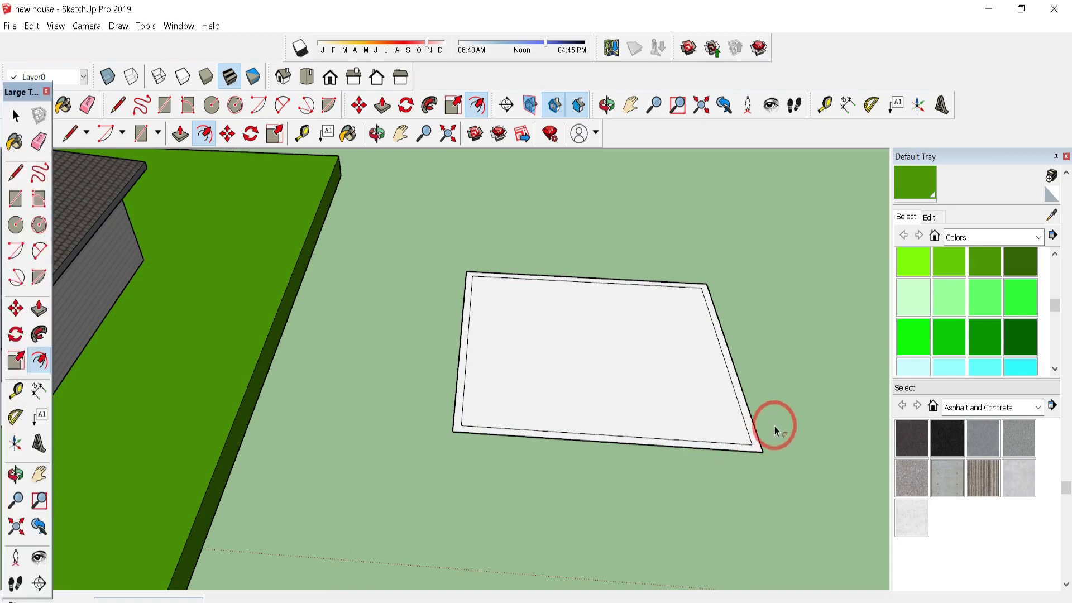
key("p")
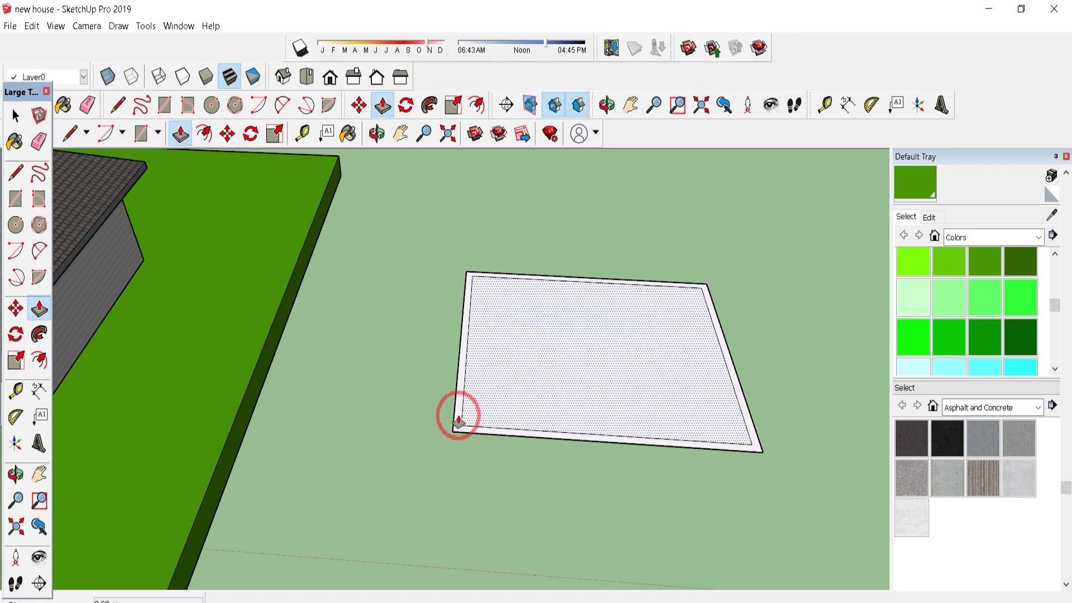
left_click_drag(454, 414, 468, 286)
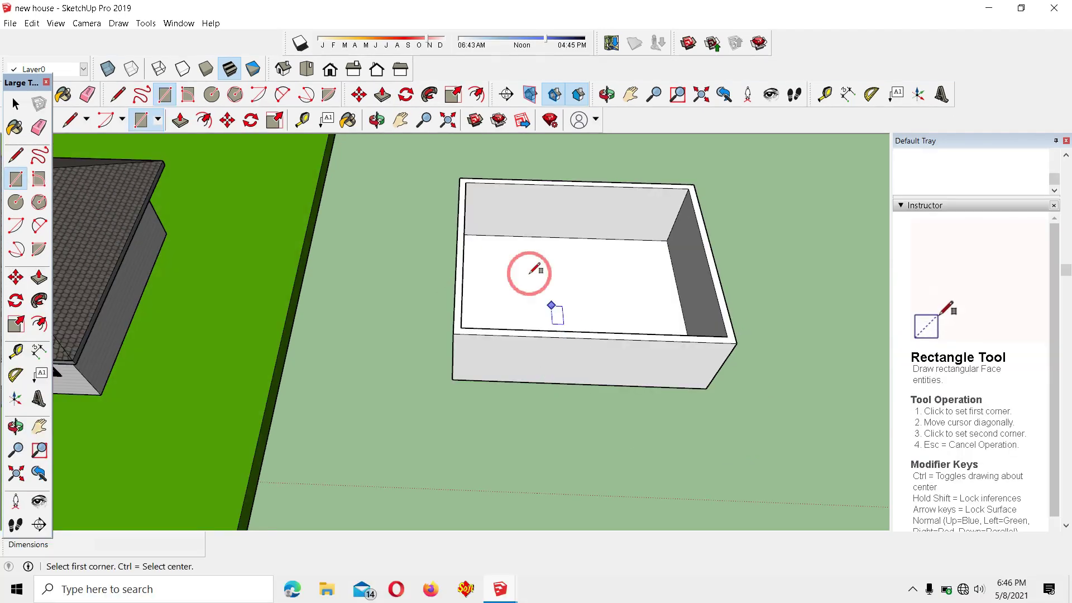
Step: Draw a rectangle from rim to rim across the top of the walled box
scroll(472, 180, "up", 1)
scroll(455, 207, "down", 1)
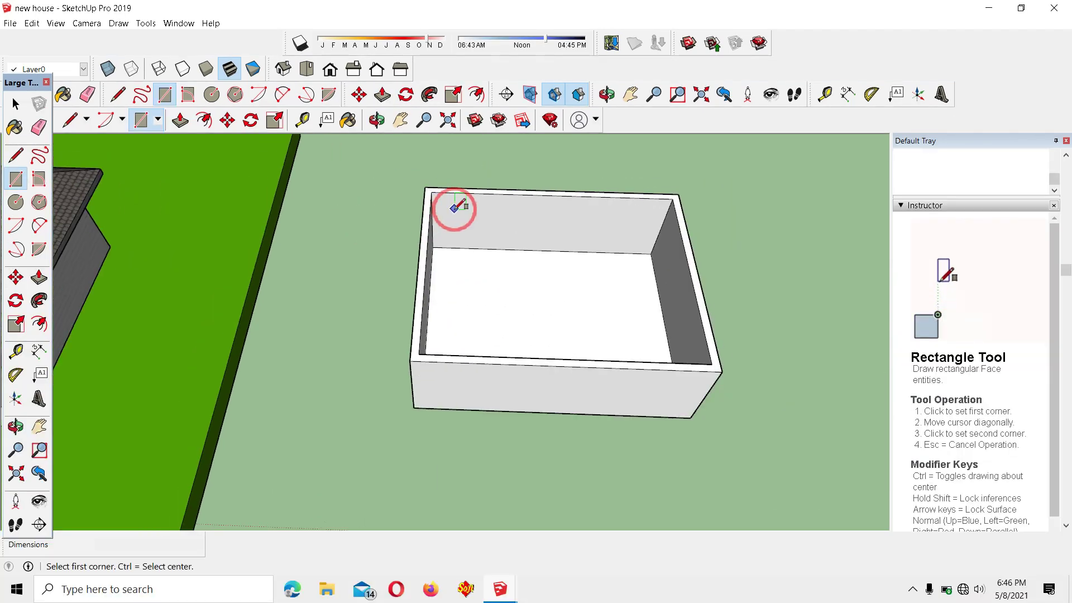
scroll(455, 208, "up", 2)
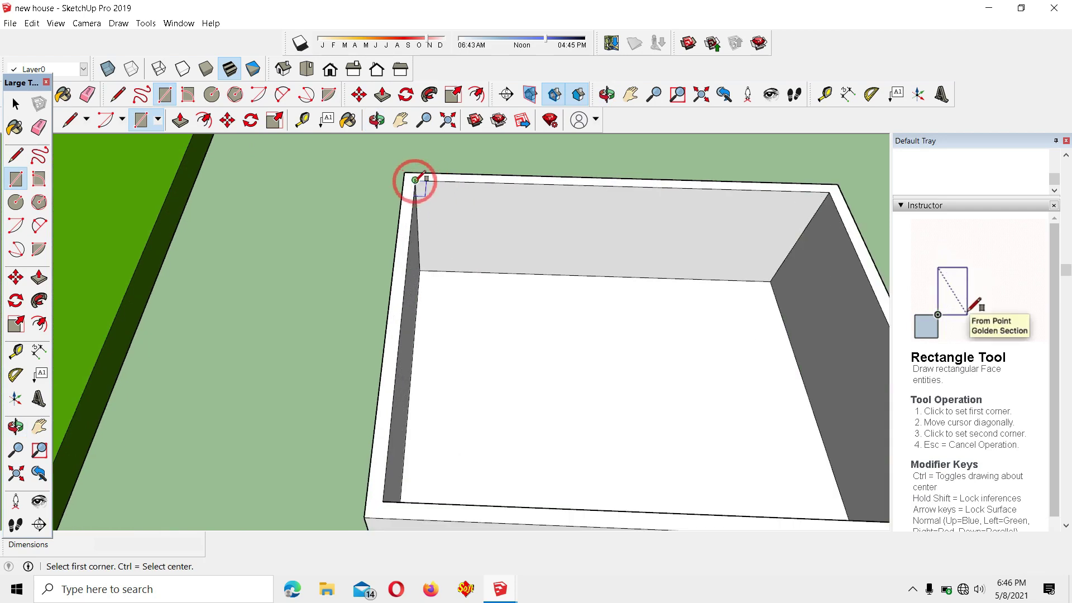
left_click(416, 180)
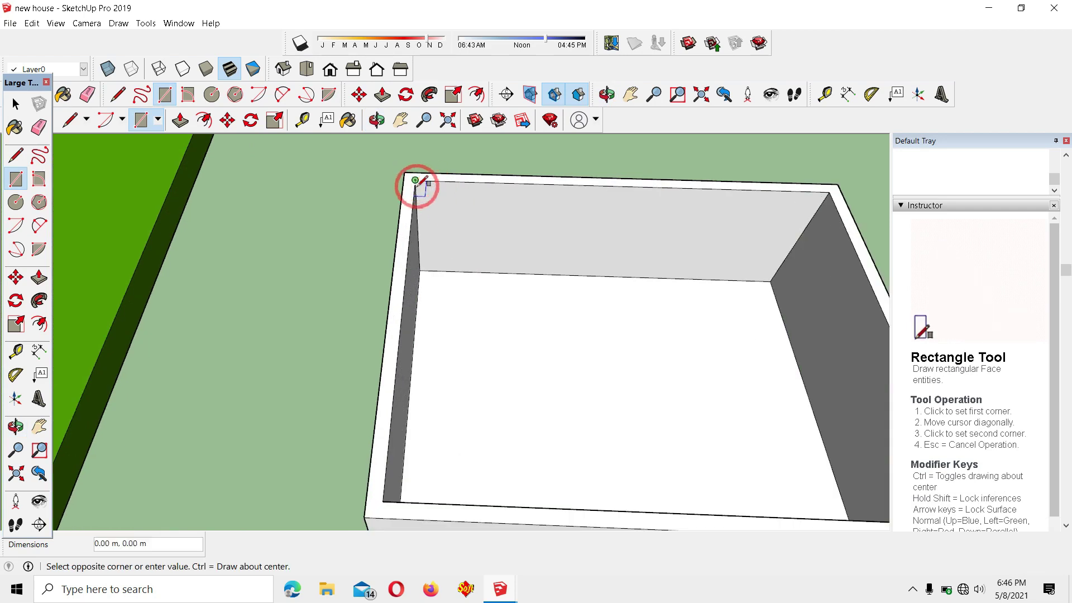
scroll(418, 183, "down", 2)
left_click(845, 449)
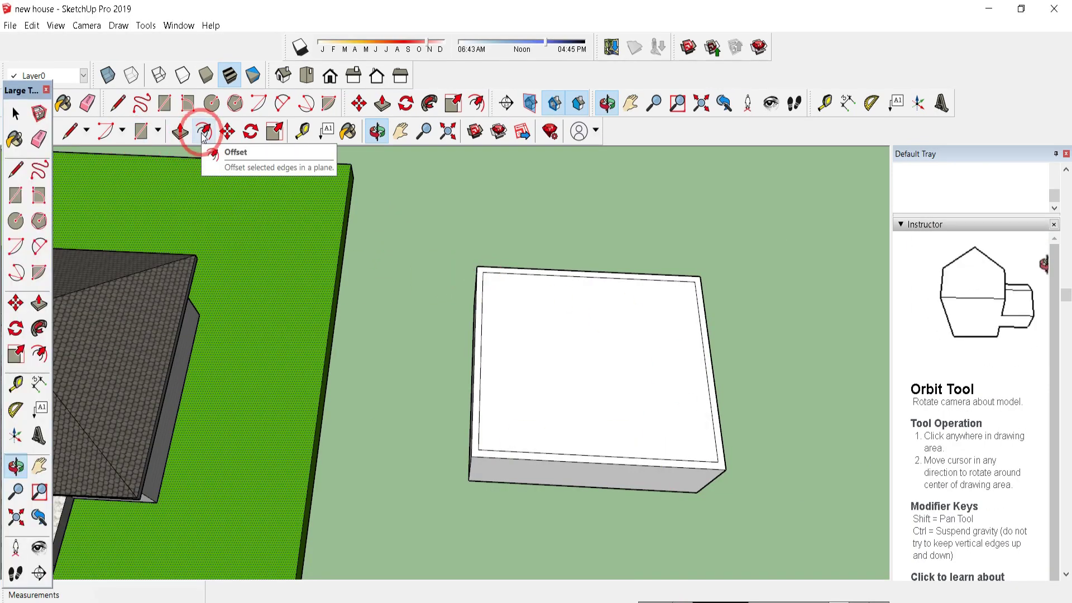
Step: Offset the top outline 1 m outward to form a wide border
left_click(204, 134)
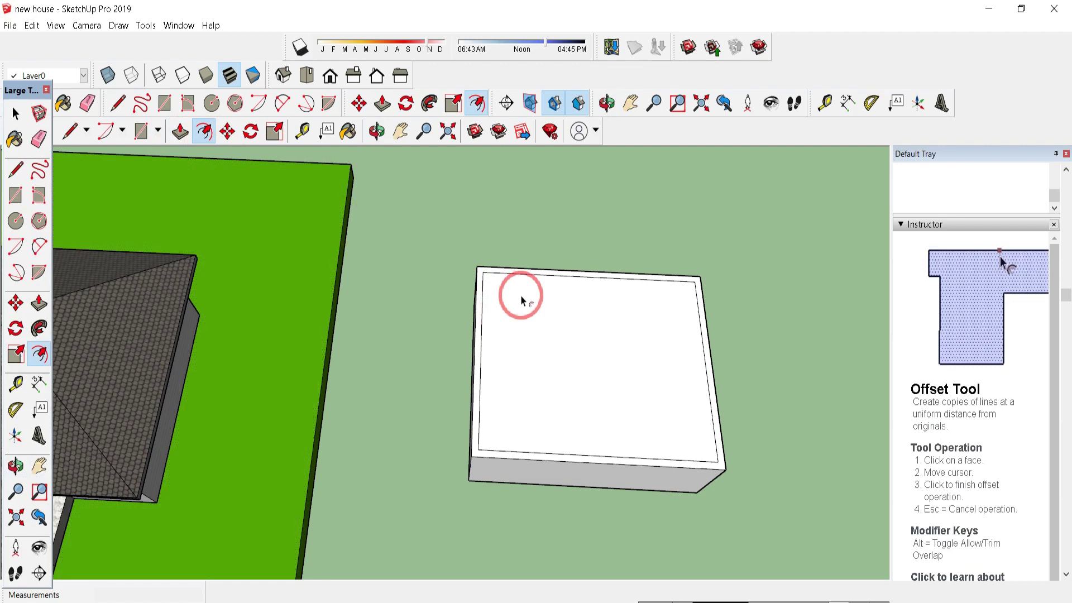
scroll(496, 301, "up", 3)
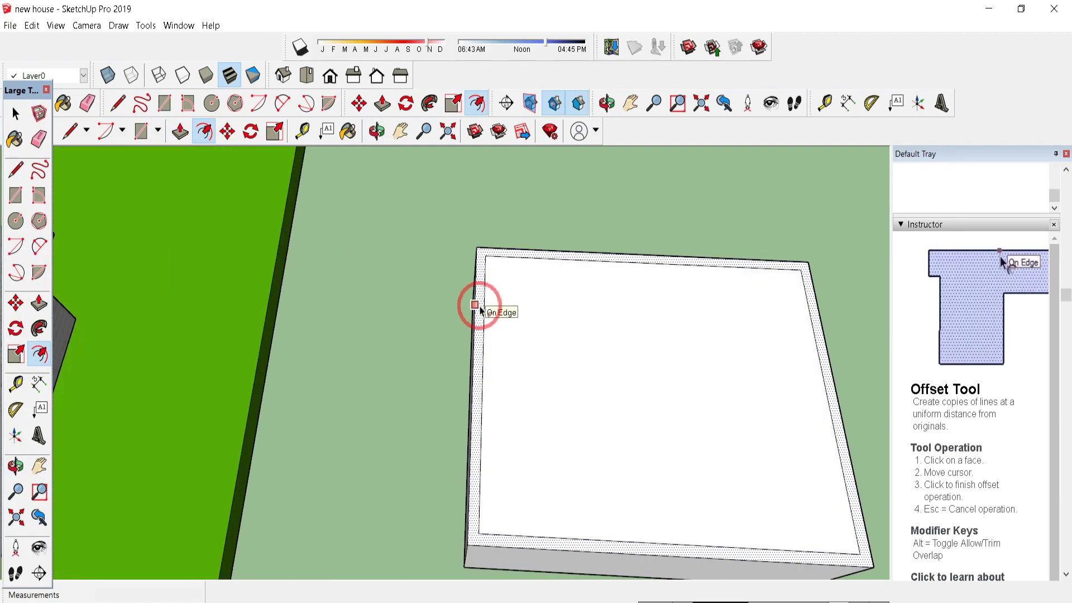
scroll(480, 310, "up", 5)
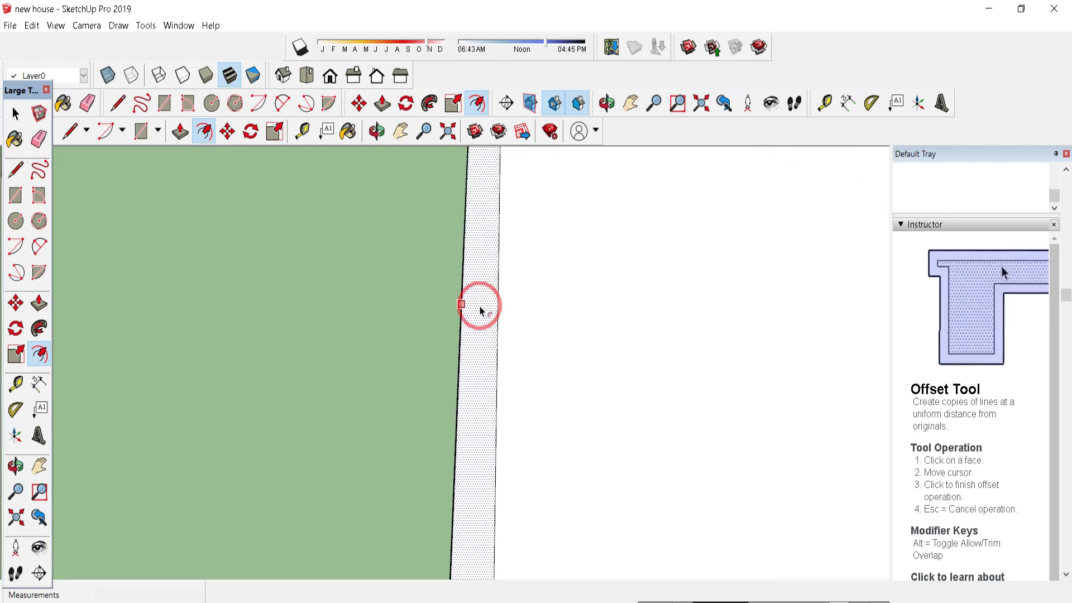
left_click(480, 310)
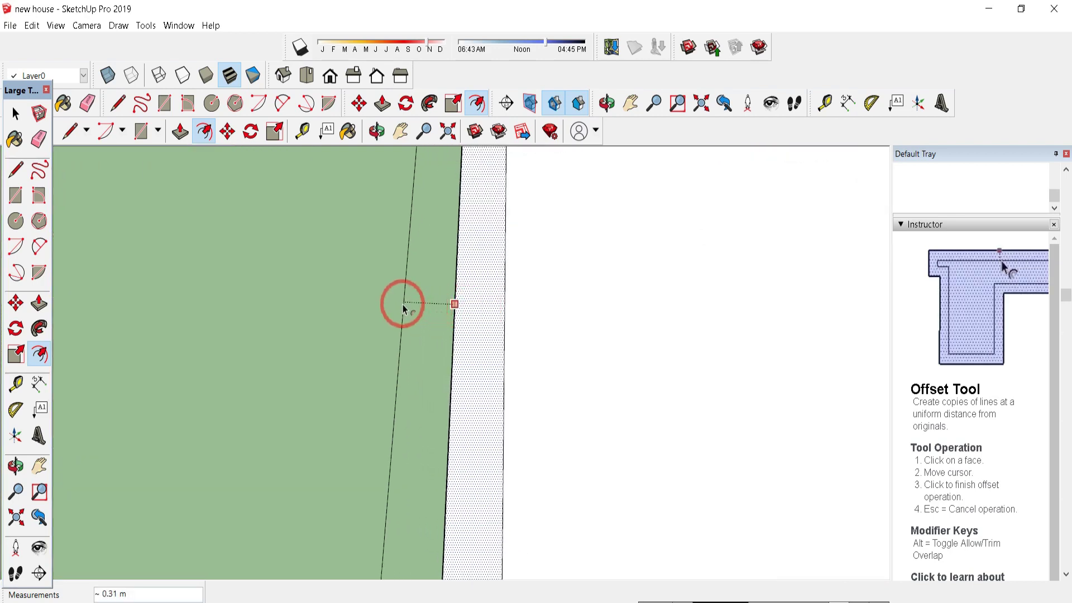
scroll(400, 312, "down", 3)
scroll(396, 319, "down", 2)
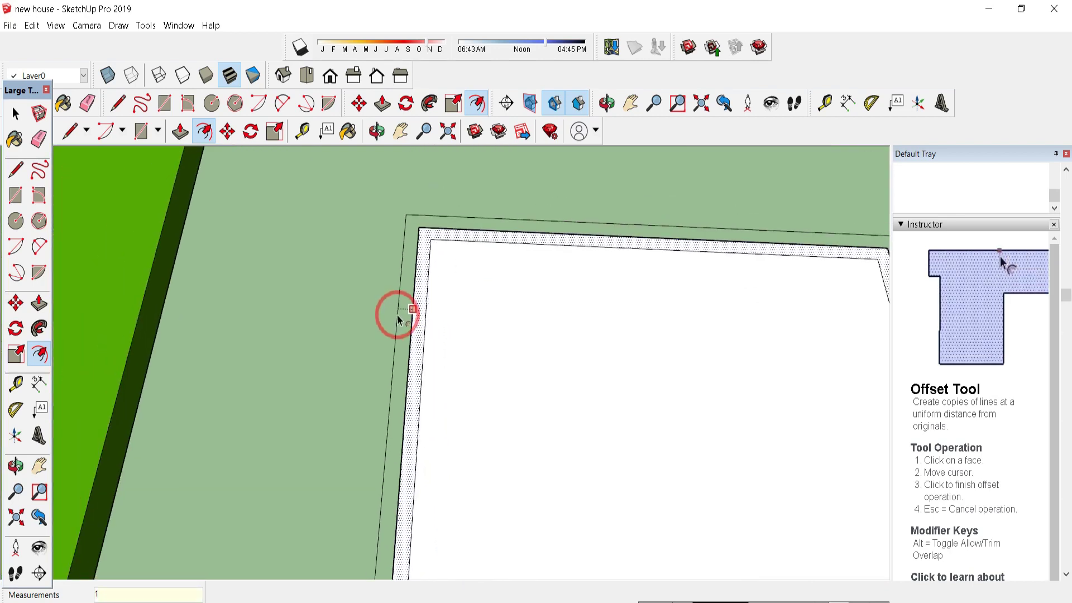
type("1")
key("Return")
scroll(400, 309, "down", 5)
scroll(540, 461, "up", 1)
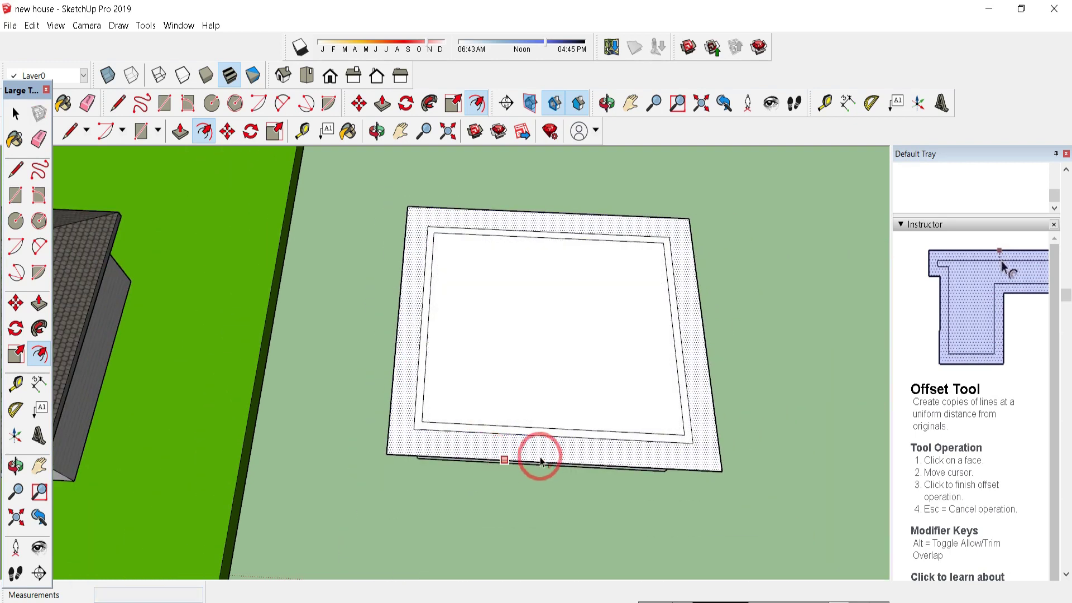
scroll(540, 461, "up", 1)
key("p")
scroll(646, 364, "down", 3)
scroll(646, 210, "up", 2)
scroll(616, 360, "up", 2)
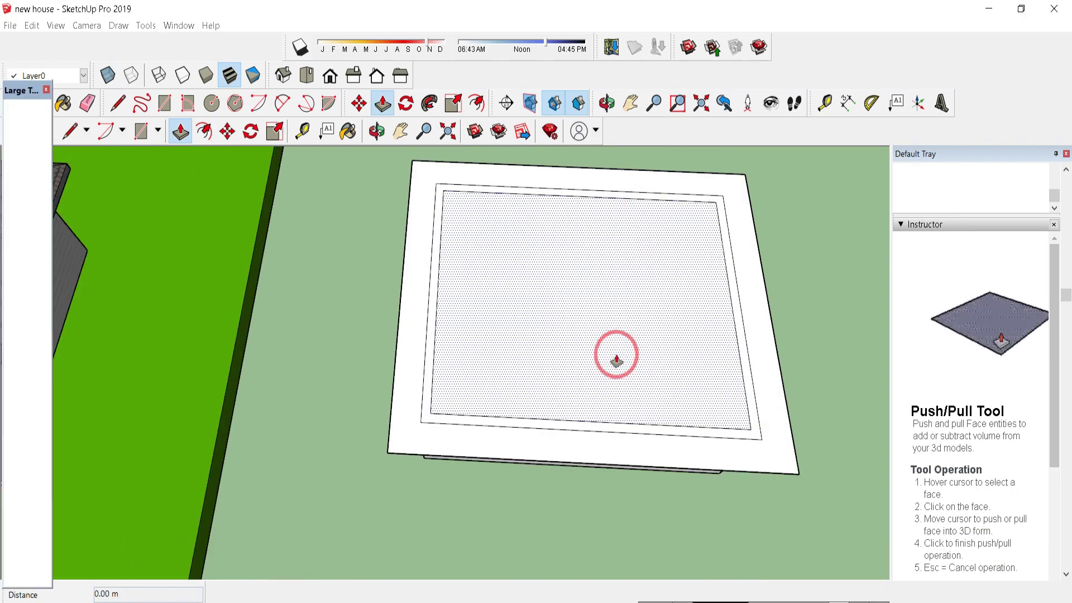
Step: Push/pull the inner block and outer slab faces up 0.20 m into a thick overhanging roof slab
left_click(616, 360)
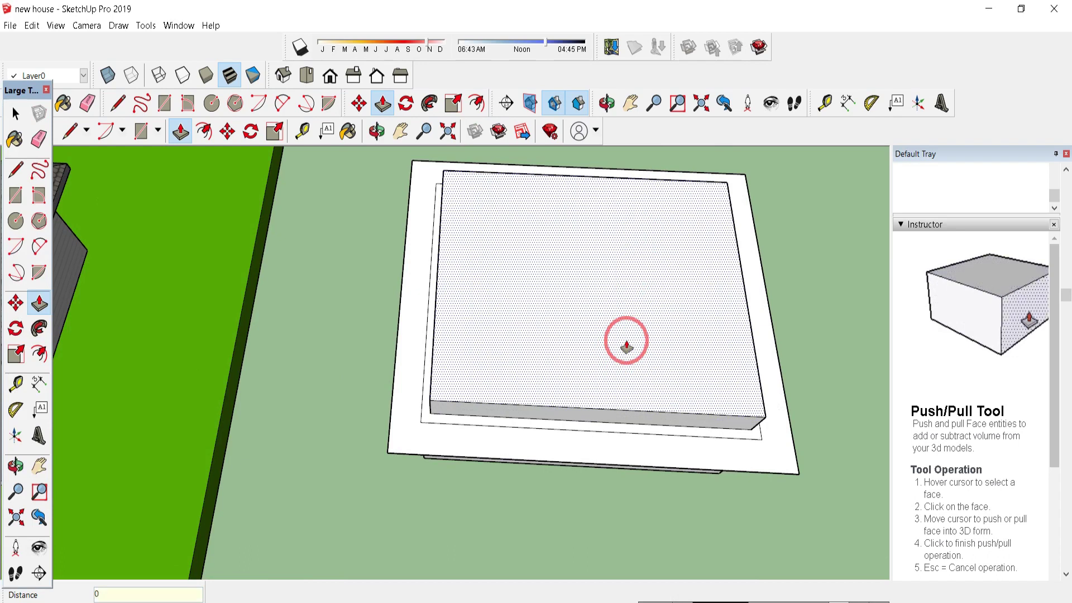
left_click(627, 346)
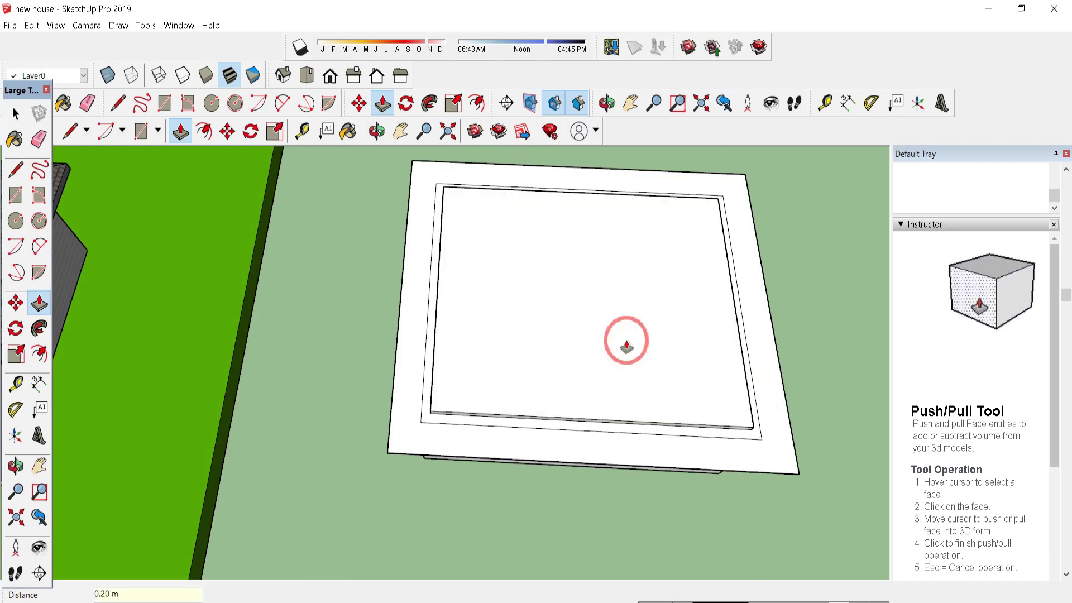
scroll(402, 428, "up", 3)
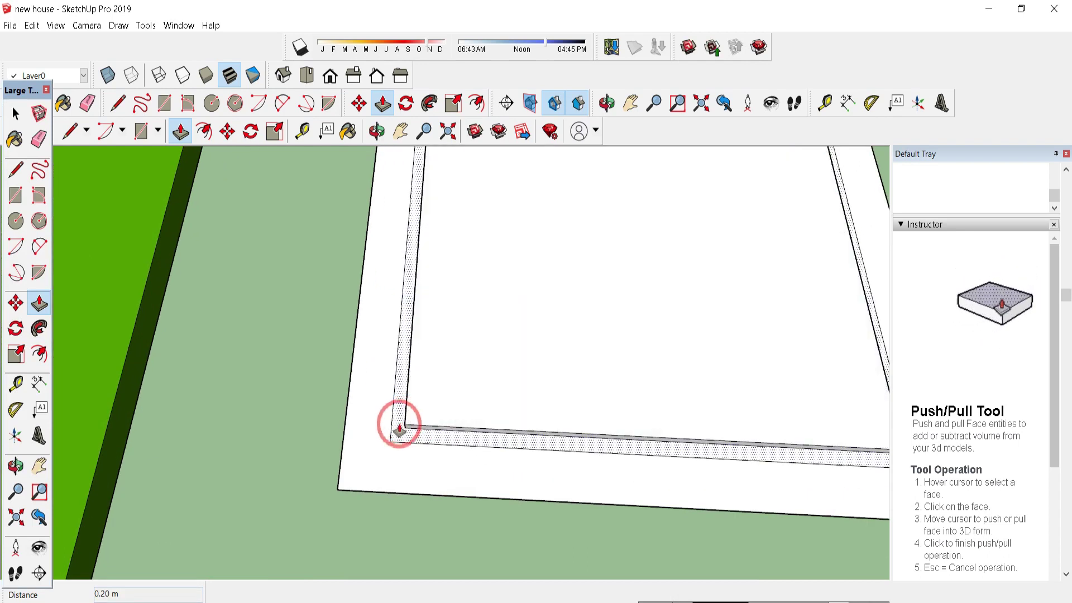
double_click(407, 420)
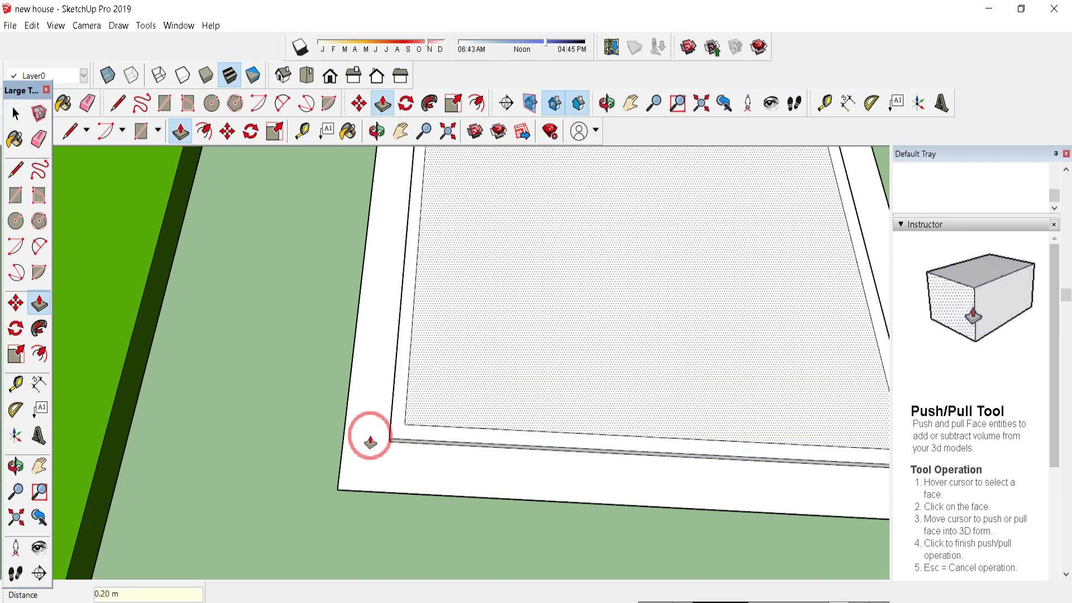
left_click(361, 459)
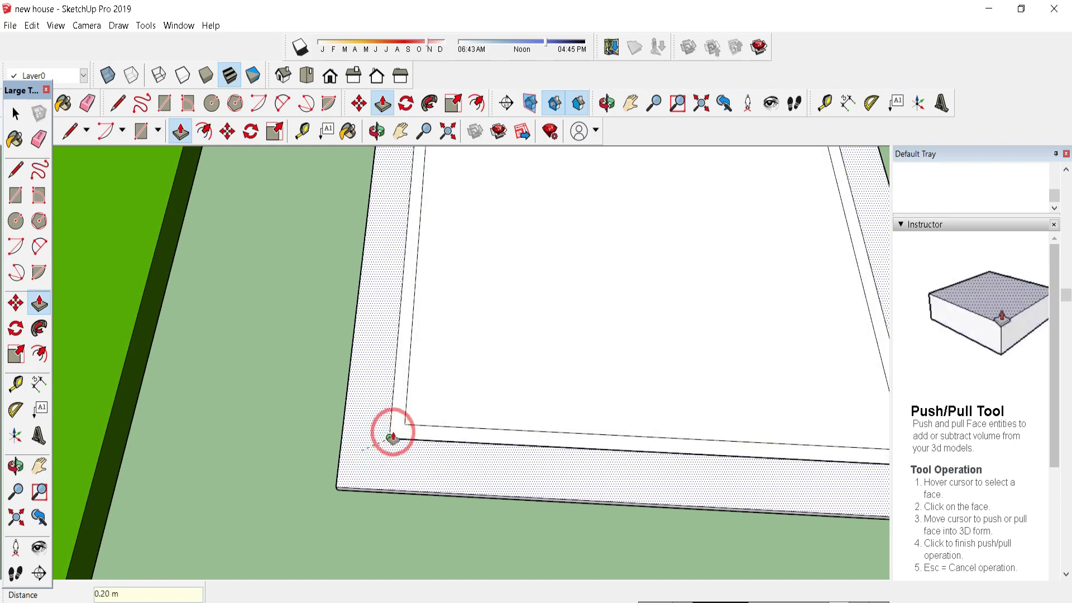
key("o")
scroll(414, 334, "down", 5)
left_click_drag(431, 239, 430, 239)
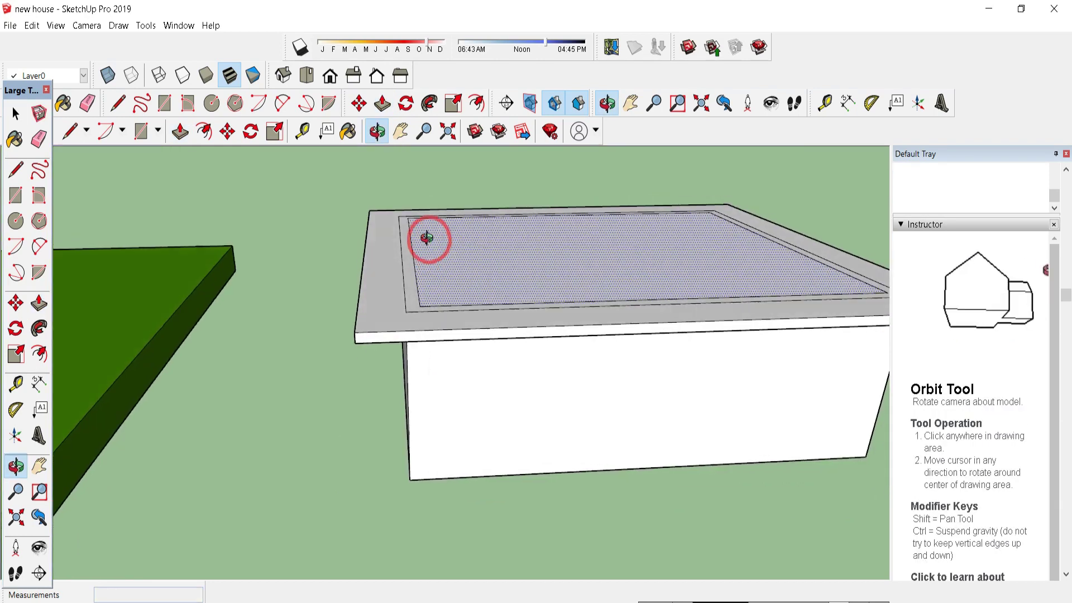
Step: Select and delete the three leftover inner edges on the slab top
left_click_drag(574, 266, 426, 318)
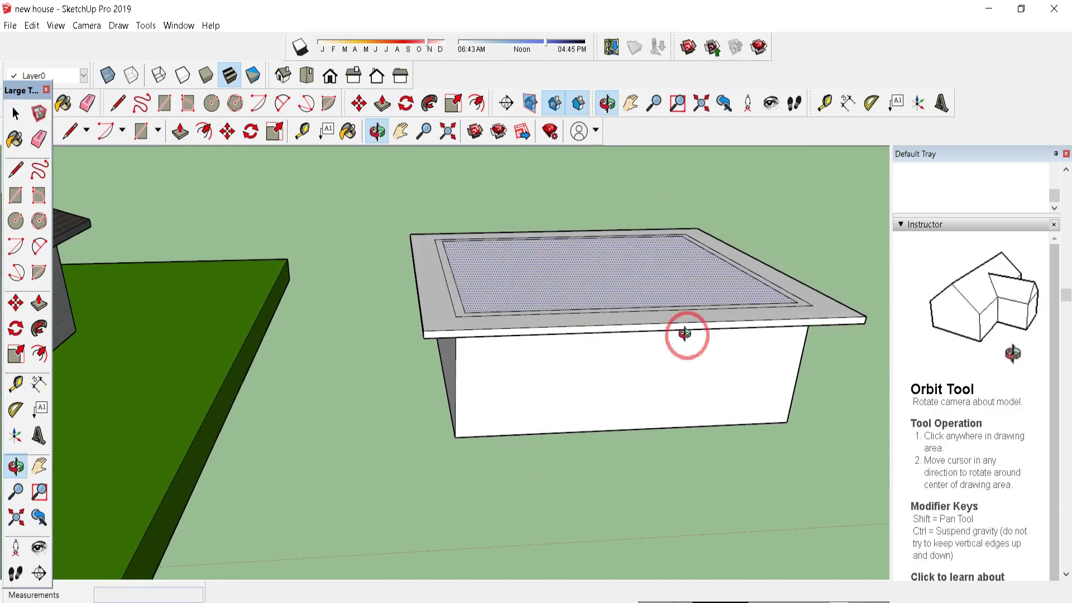
key("space")
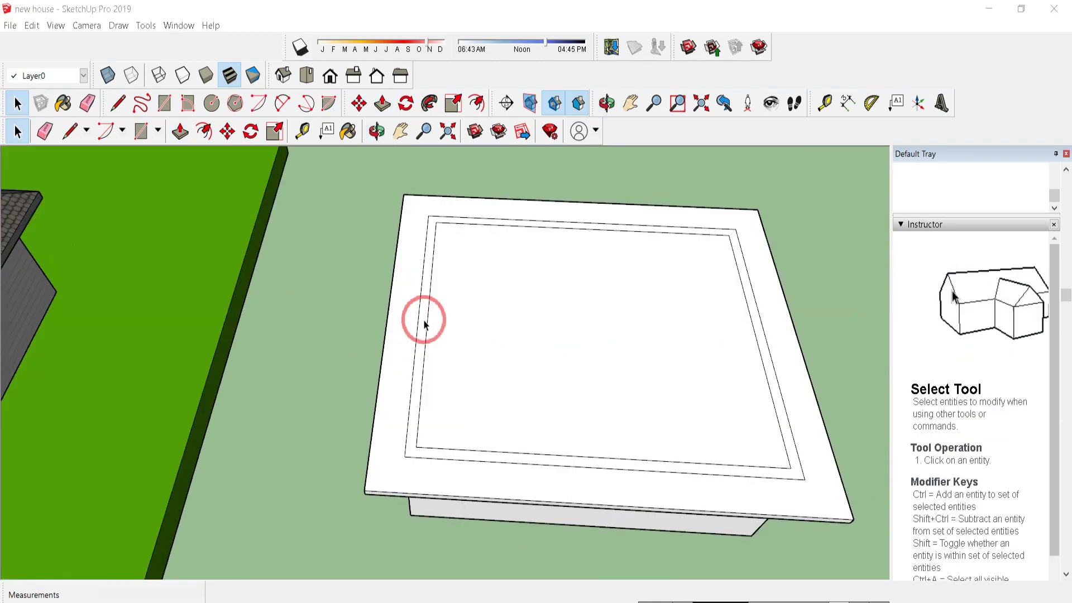
left_click(426, 343)
key("Delete")
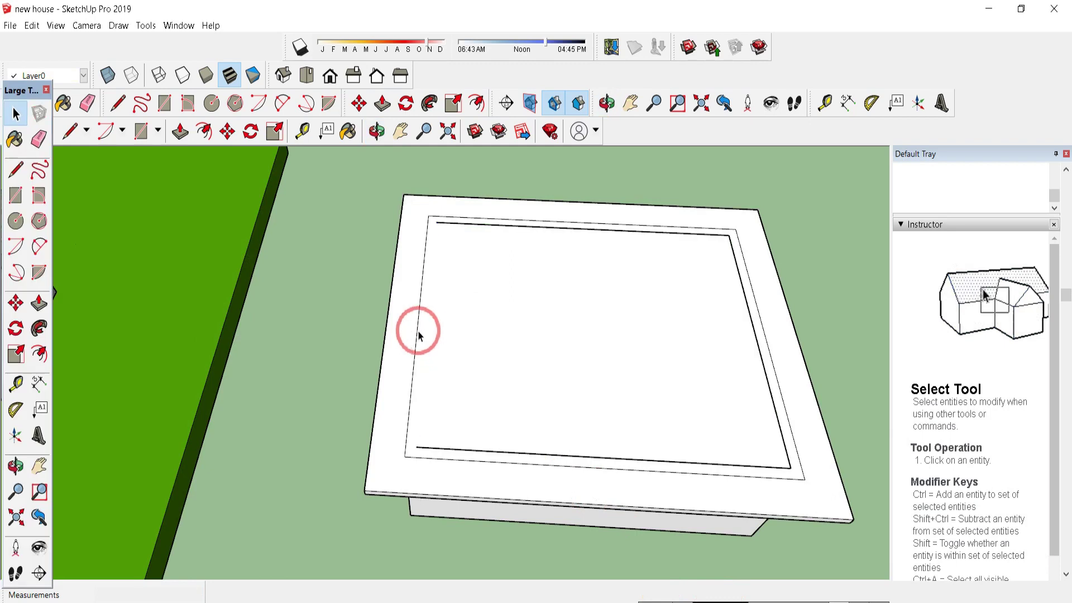
left_click(416, 335)
key("Delete")
key("Delete")
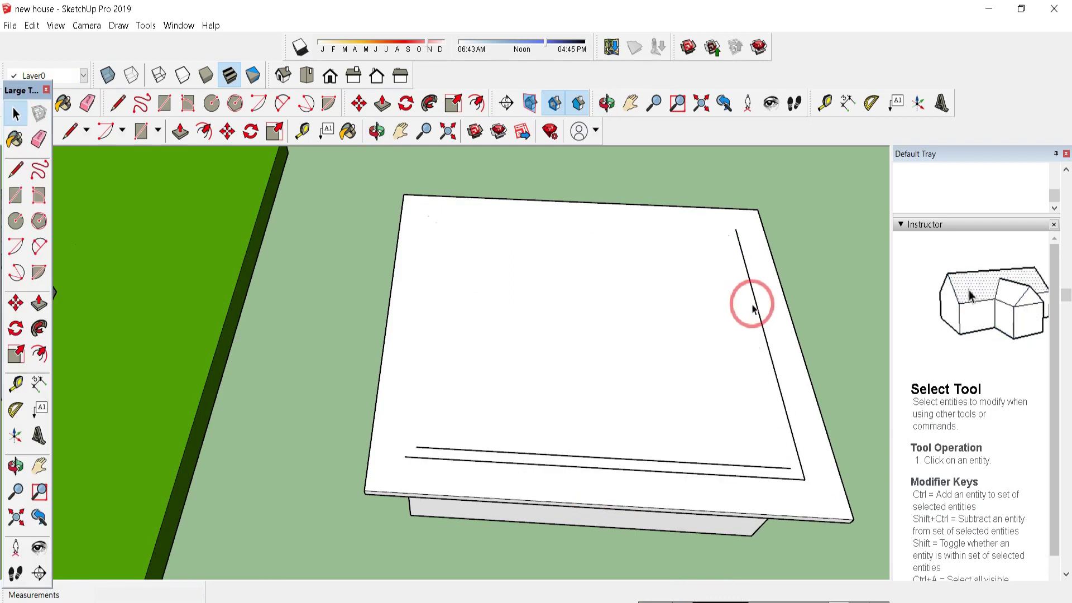
left_click(759, 315)
key("Delete")
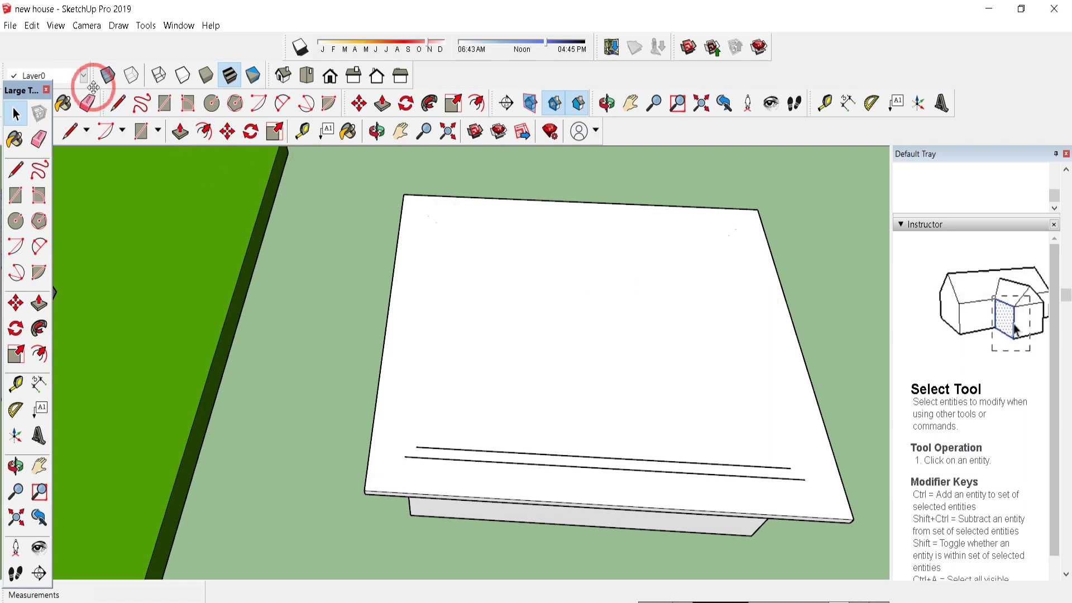
Step: Erase the two remaining lines running across the slab
left_click(87, 104)
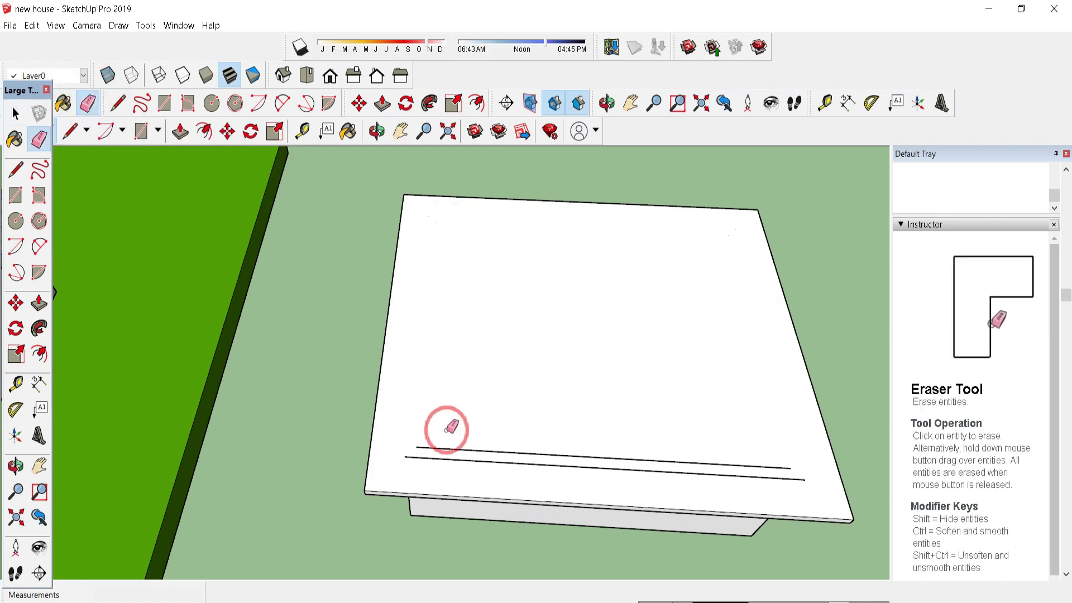
left_click(445, 449)
left_click(450, 457)
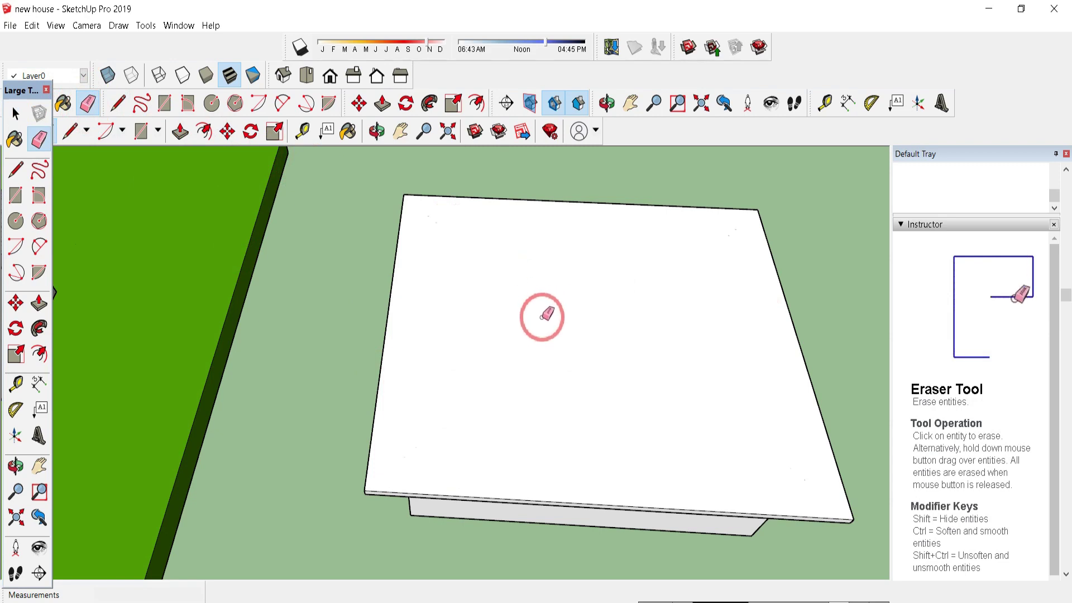
key("p")
scroll(770, 266, "down", 5)
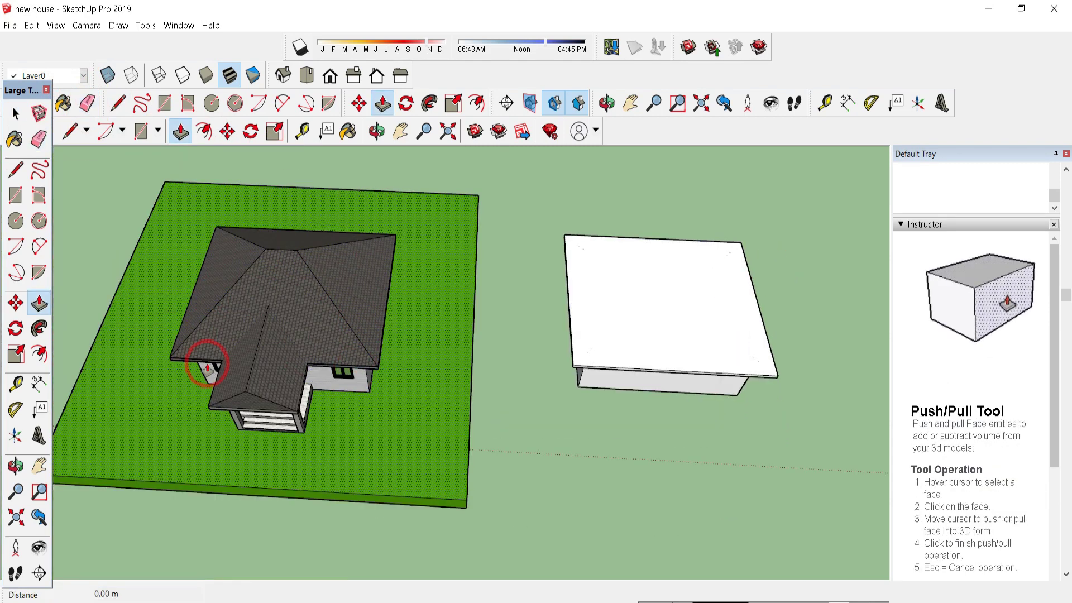
Step: Draw a 3.5 m tall triangle from the front edge midpoint to the slab's left corner
key("o")
left_click_drag(720, 365, 732, 303)
key("l")
scroll(733, 303, "up", 3)
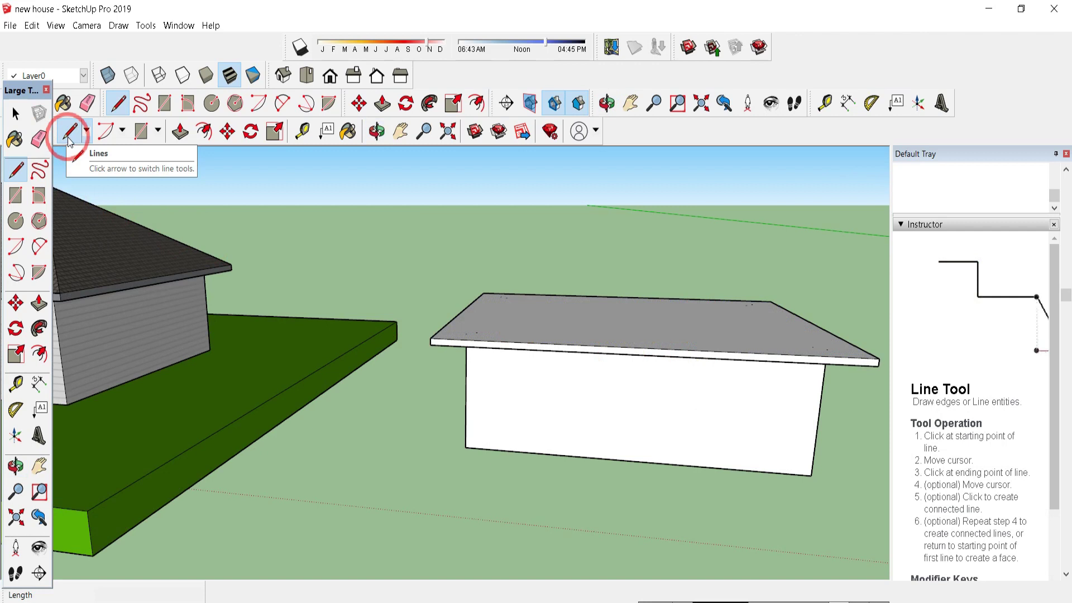
left_click(639, 346)
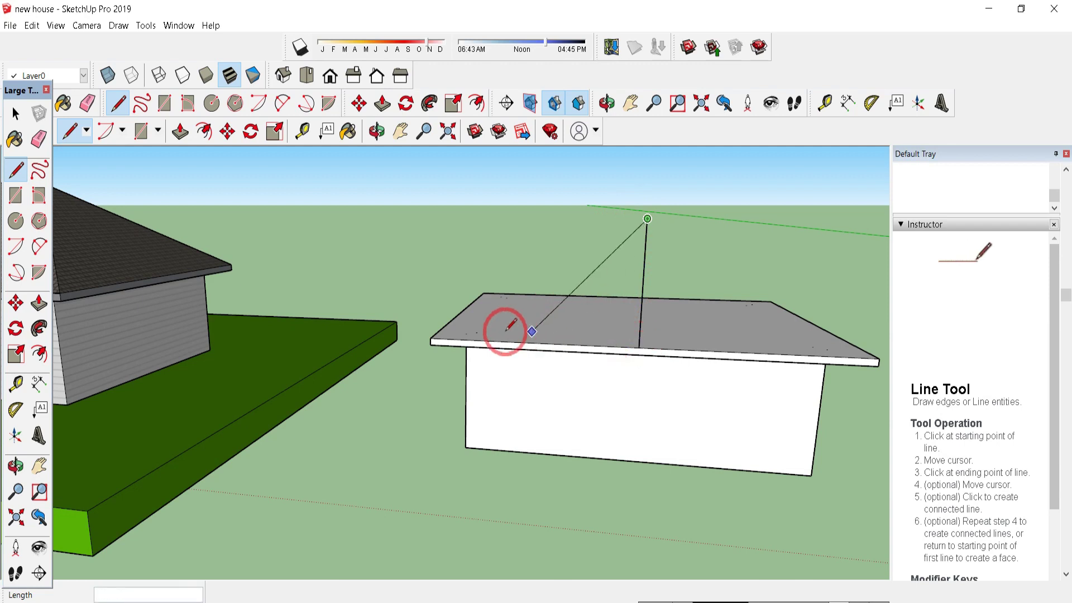
left_click(429, 338)
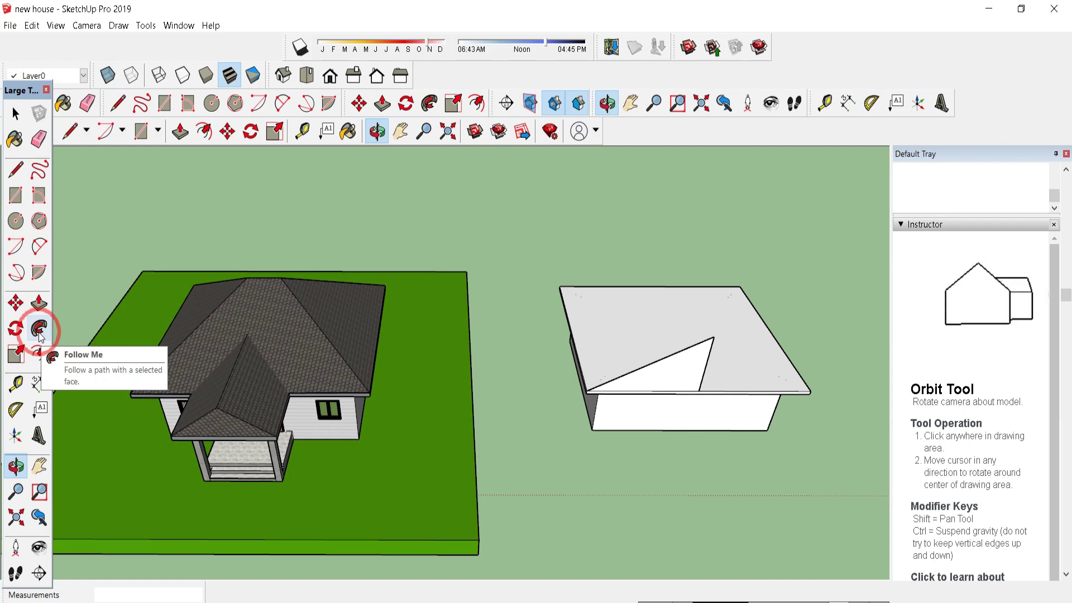
Step: Select the slab's top face as path and Follow Me the triangle into a hip roof
left_click(15, 114)
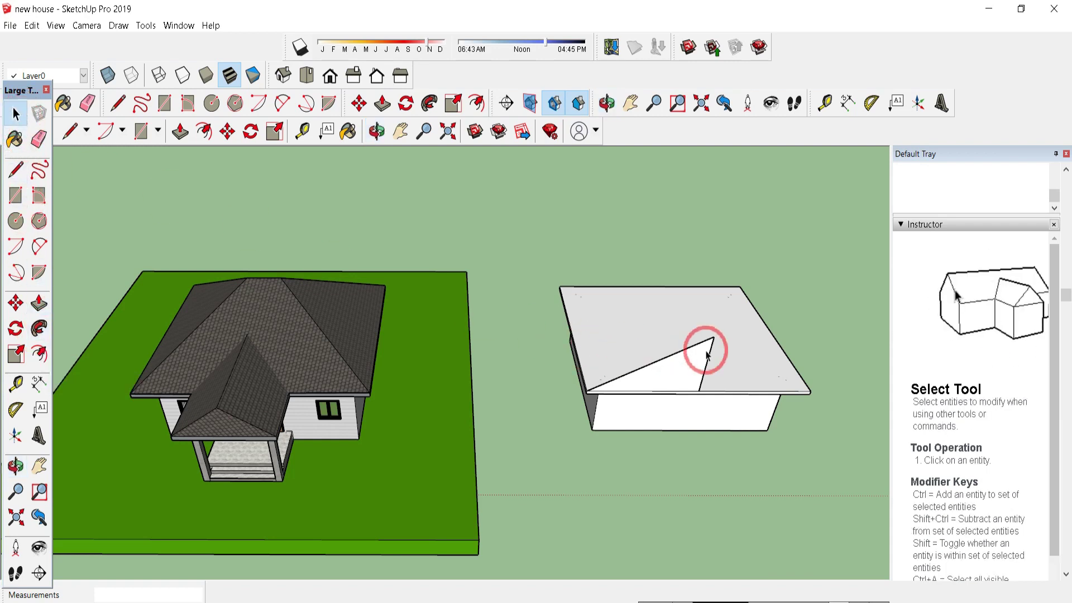
scroll(706, 353, "up", 2)
scroll(732, 343, "up", 1)
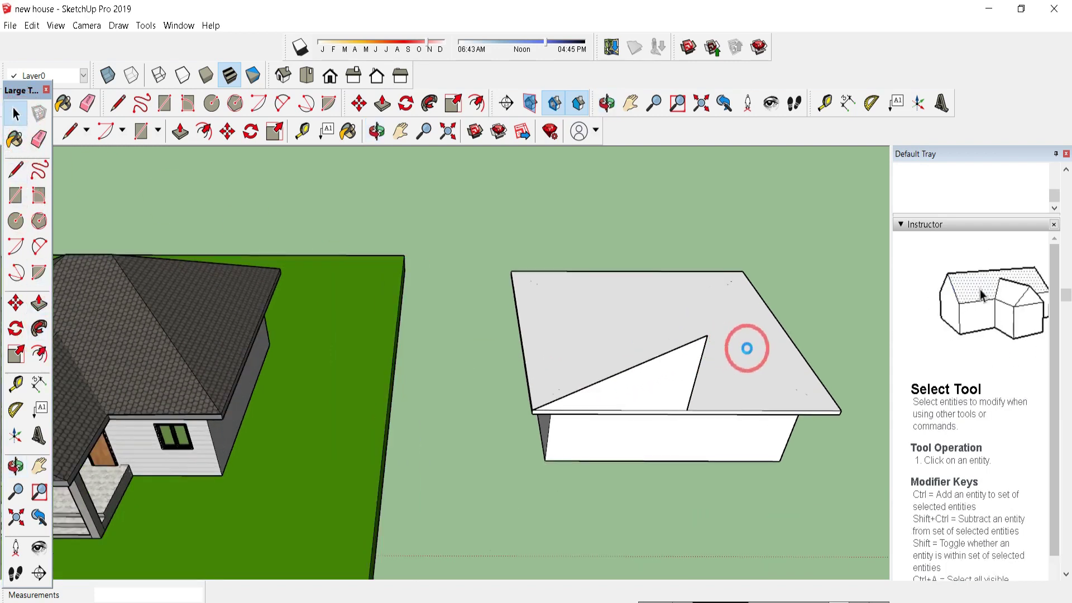
left_click(747, 348)
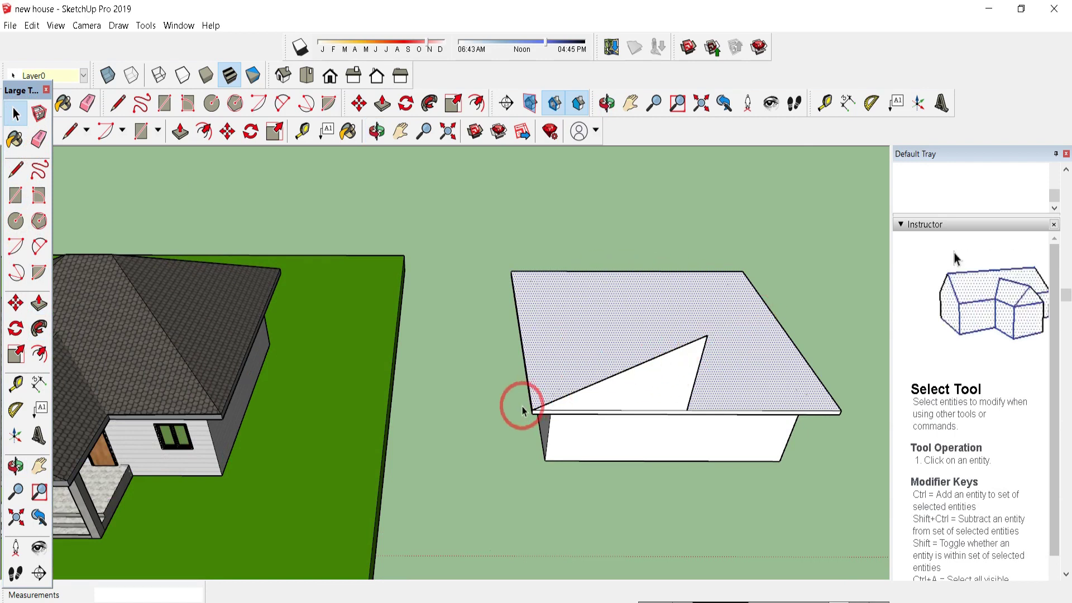
scroll(787, 377, "up", 2)
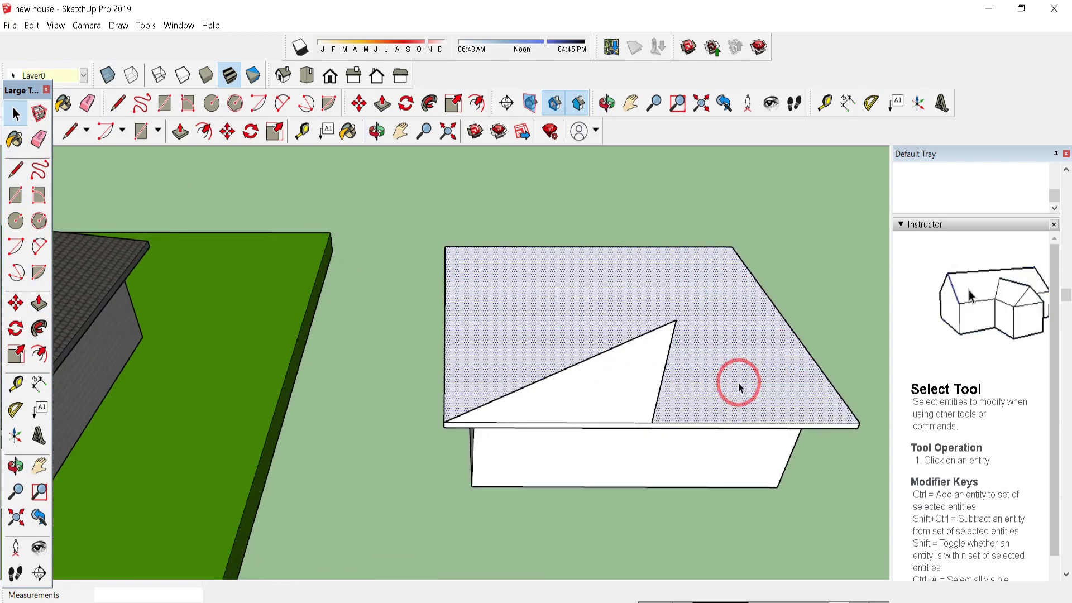
left_click(38, 328)
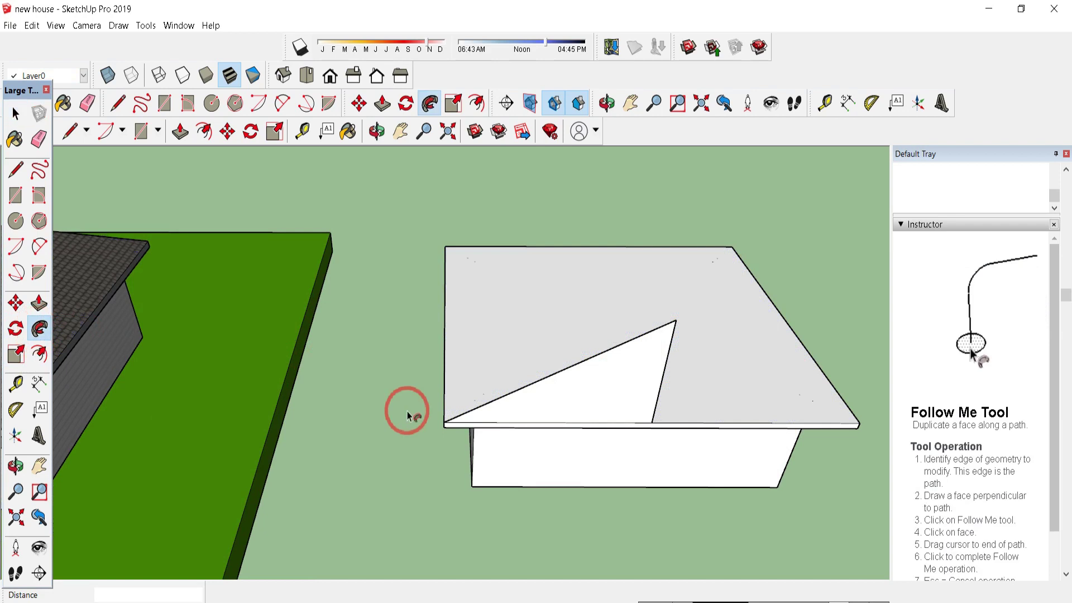
left_click(590, 402)
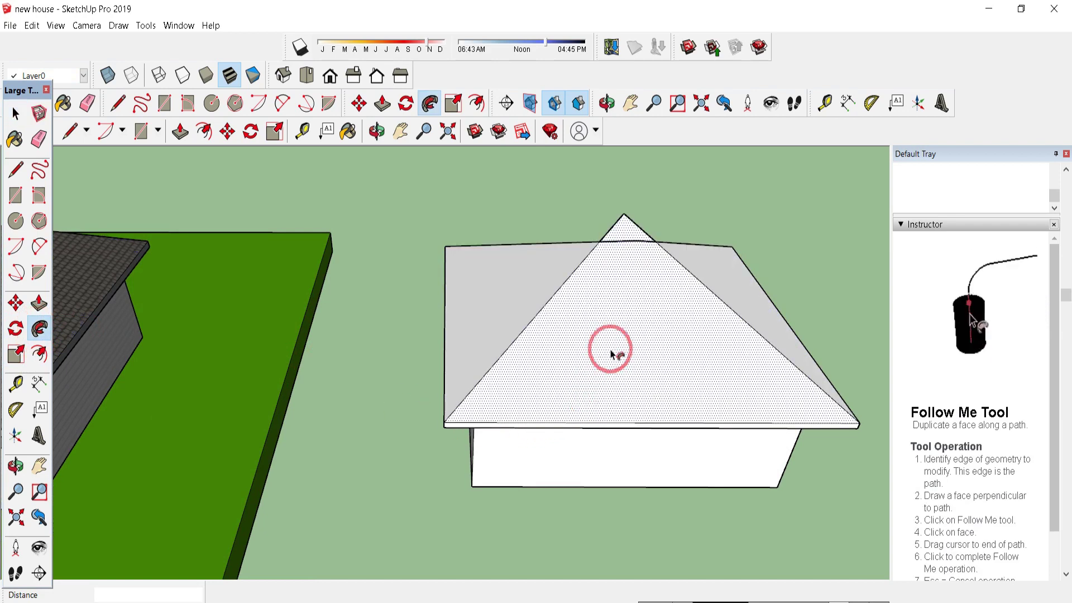
key("space")
scroll(630, 313, "down", 2)
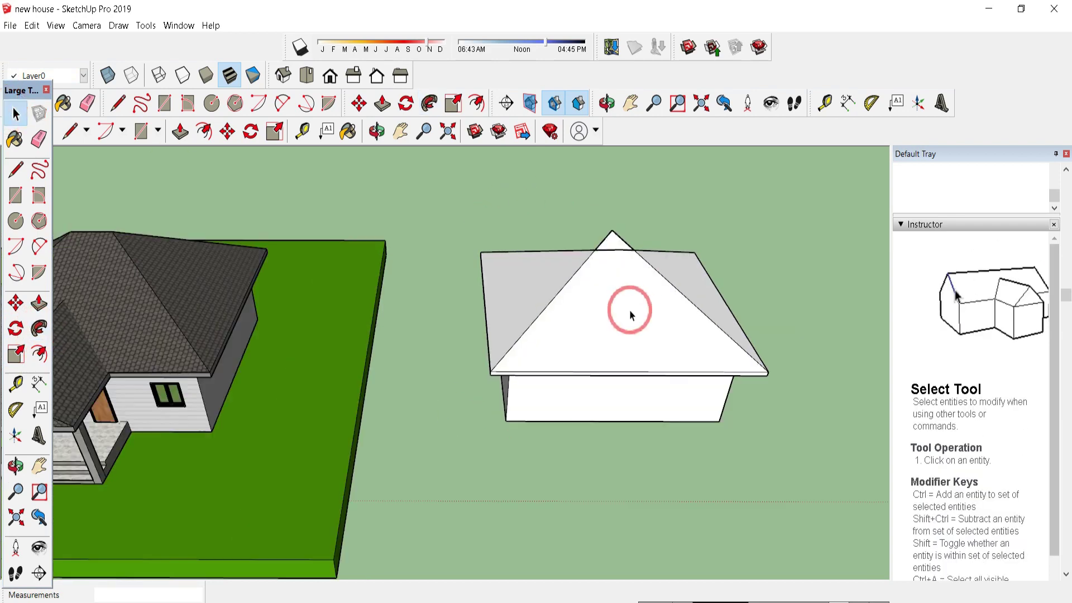
Step: Window-select the new house and intersect its faces with the model
middle_click_drag(640, 309, 625, 270)
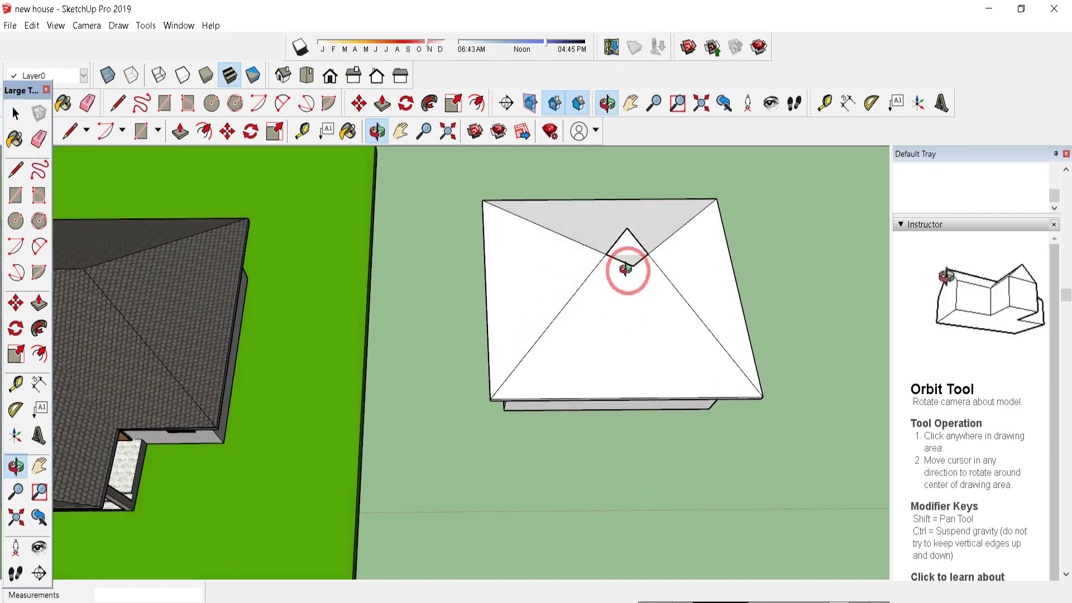
middle_click_drag(629, 217, 658, 257)
left_click(15, 114)
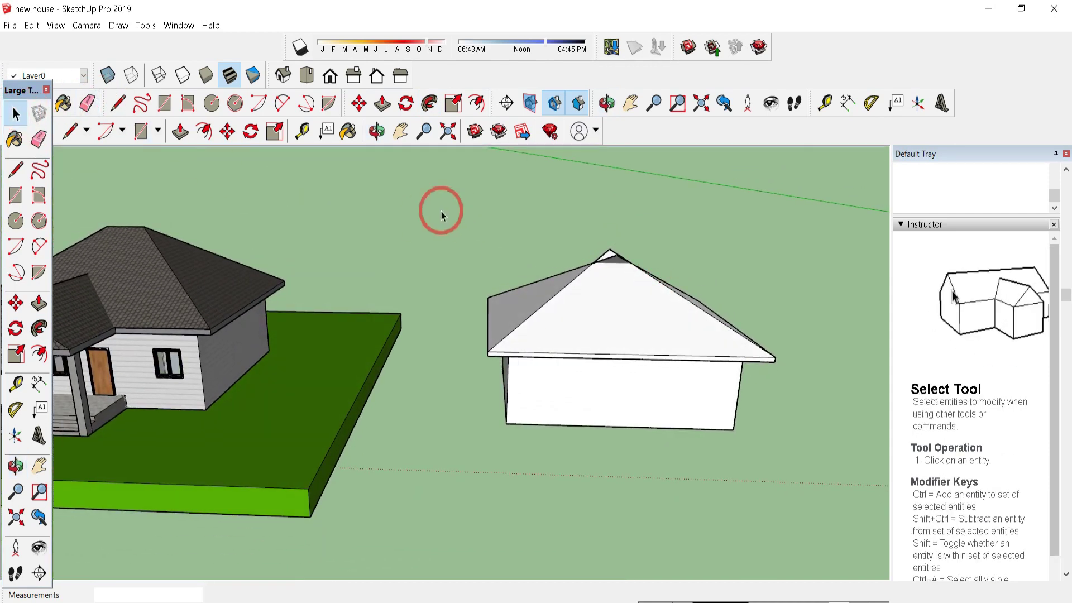
left_click_drag(540, 241, 803, 508)
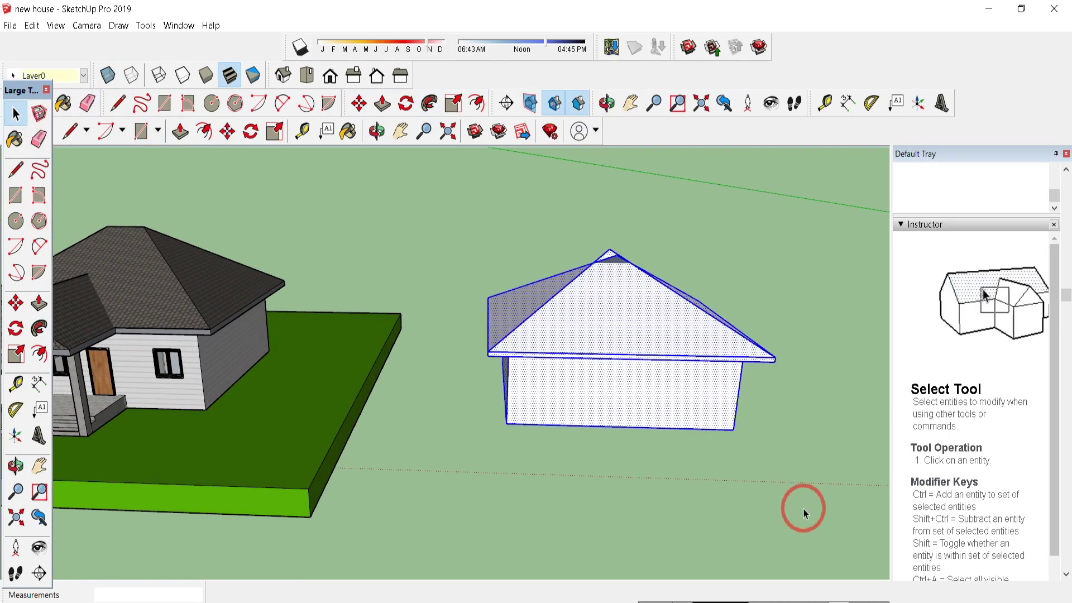
right_click(609, 294)
mouse_move(677, 424)
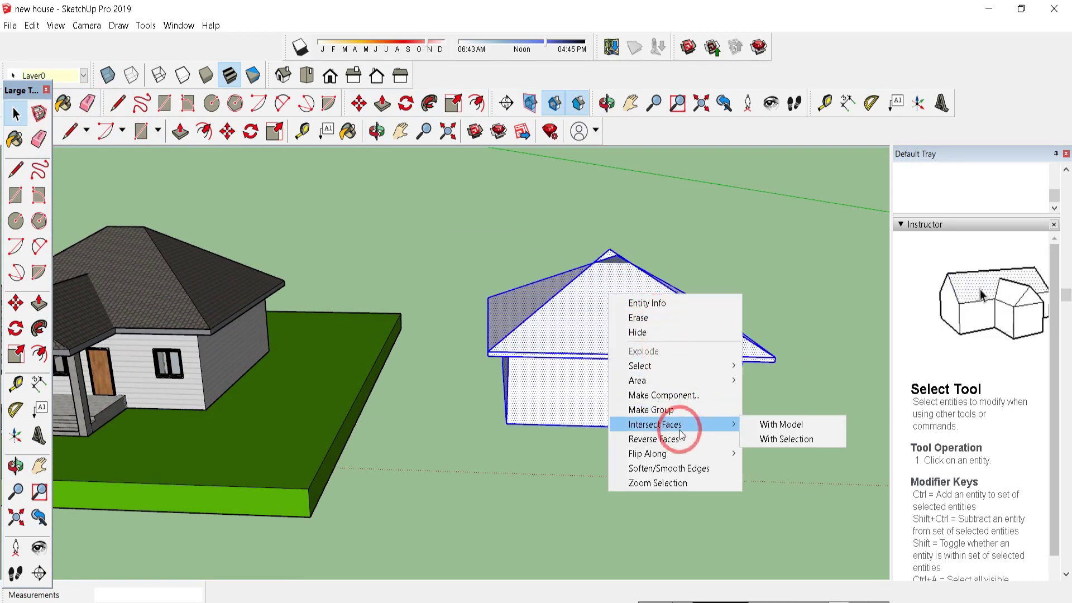
left_click(772, 427)
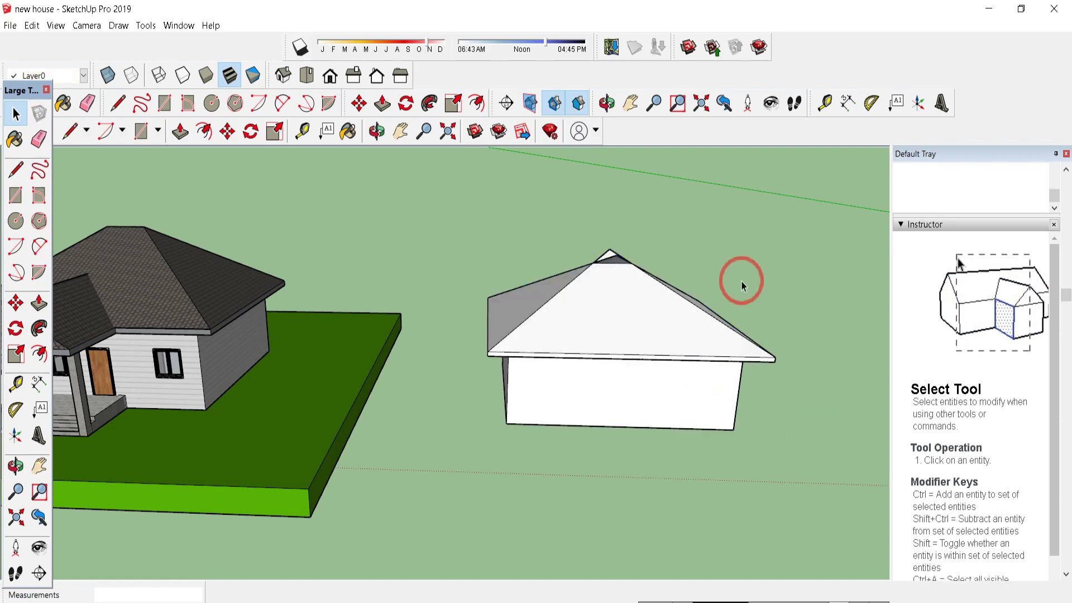
Step: Select and delete the extra triangle sticking above the roof peak
middle_click_drag(719, 284, 610, 251)
scroll(617, 242, "up", 5)
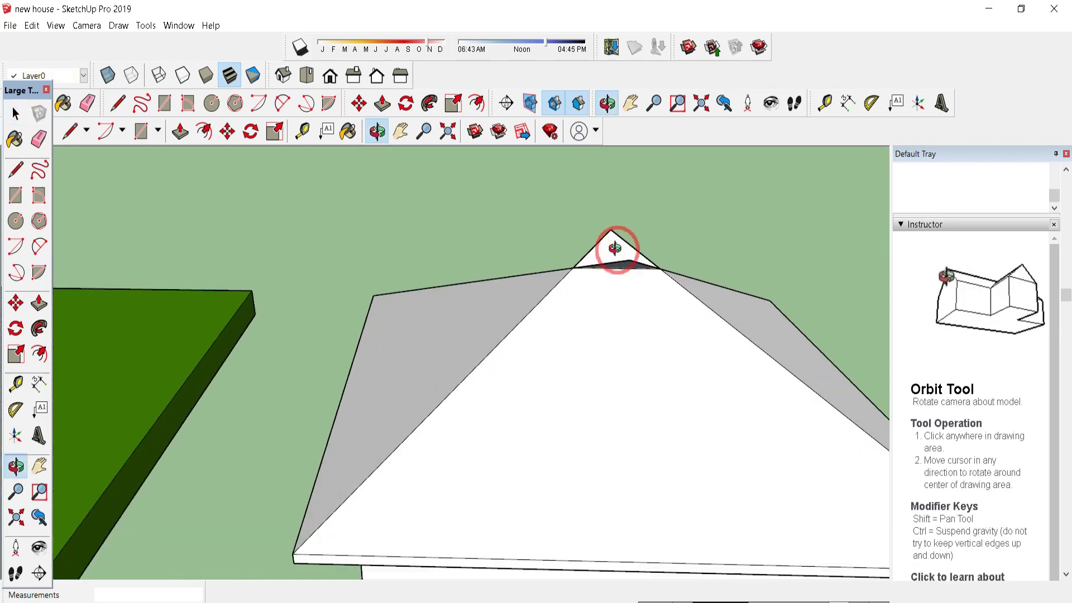
middle_click_drag(627, 291, 626, 281)
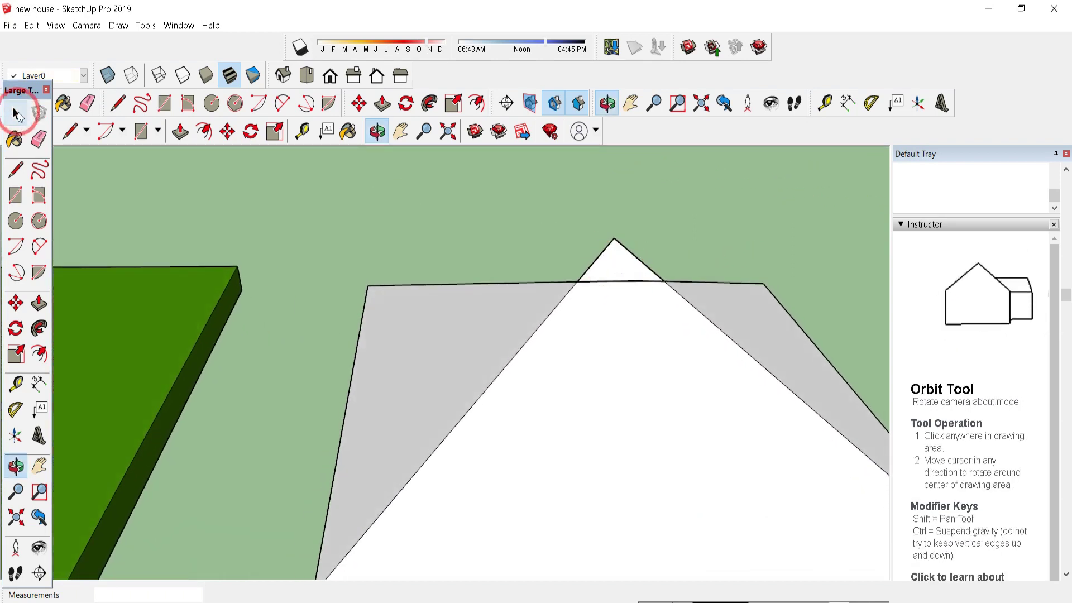
left_click(16, 115)
left_click_drag(587, 267, 614, 272)
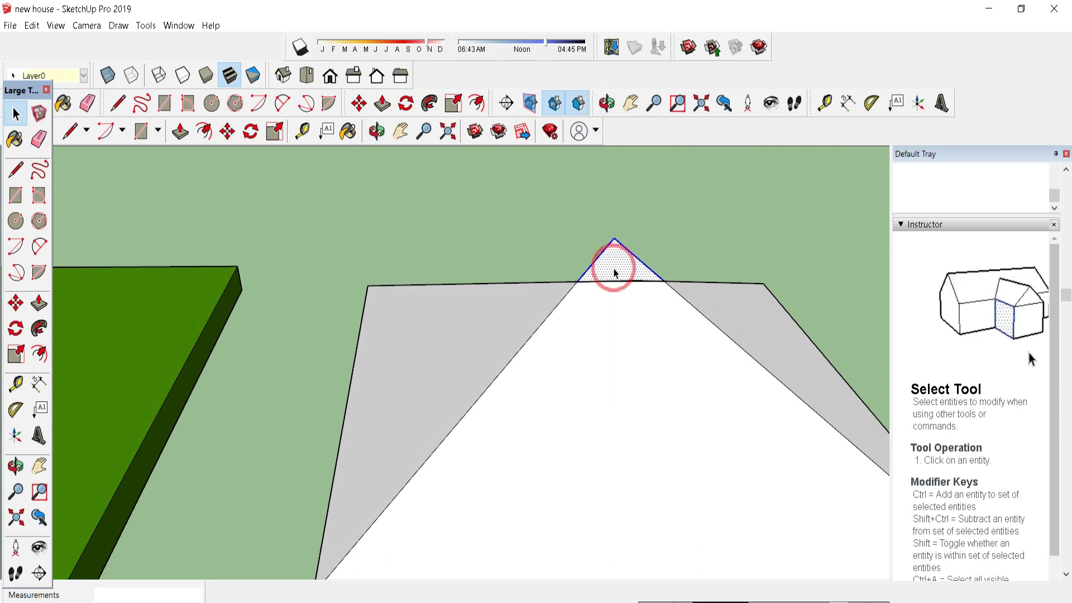
key("Delete")
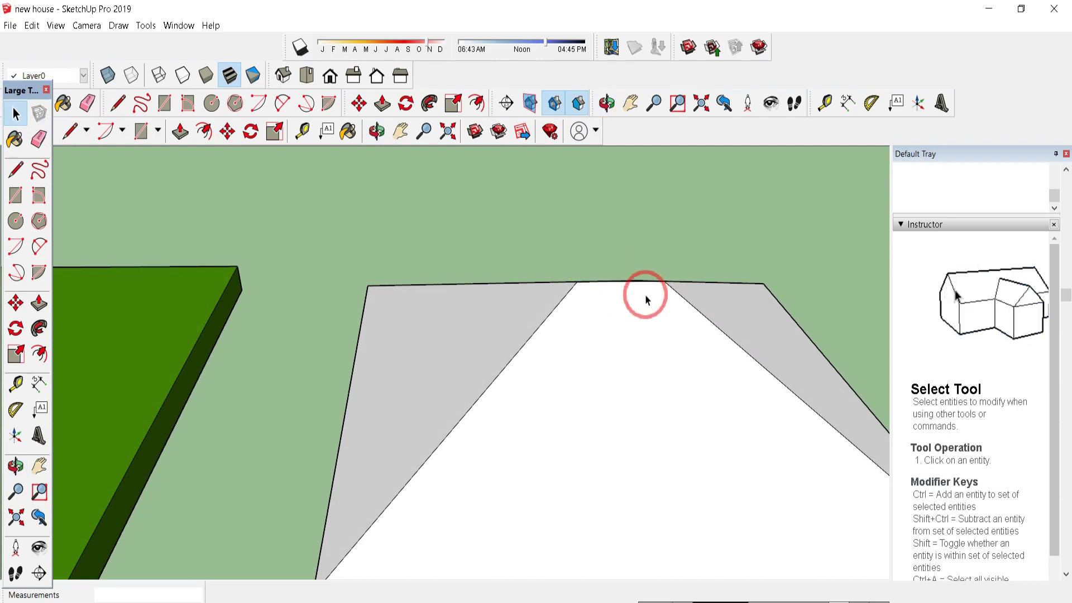
Step: Clear the selection and orbit around to inspect the trimmed hip roof
key("o")
left_click_drag(603, 277, 514, 249)
left_click(17, 114)
left_click(565, 234)
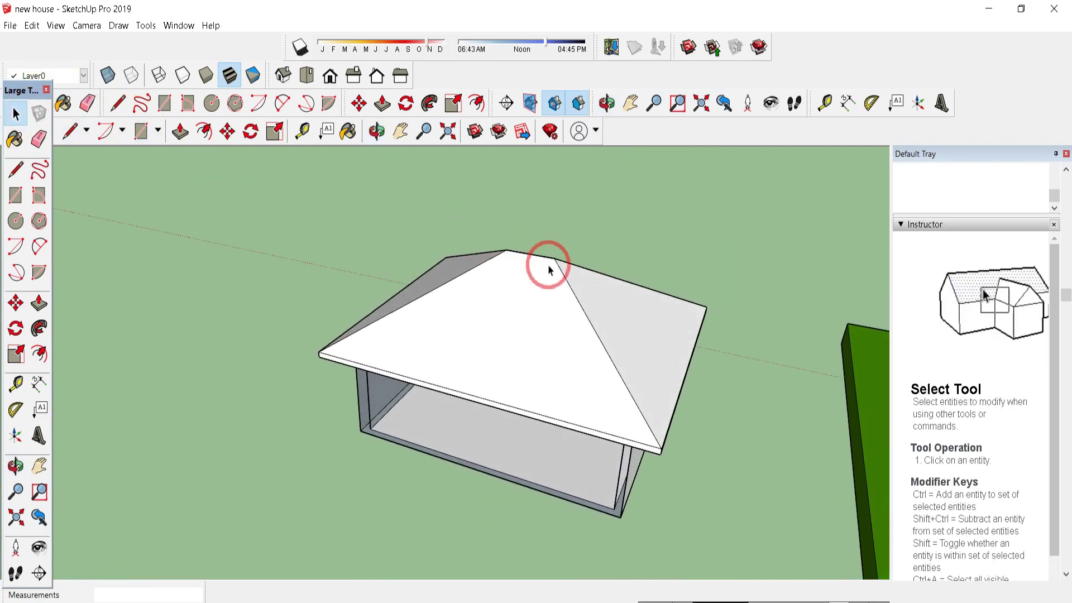
key("o")
left_click_drag(612, 309, 185, 249)
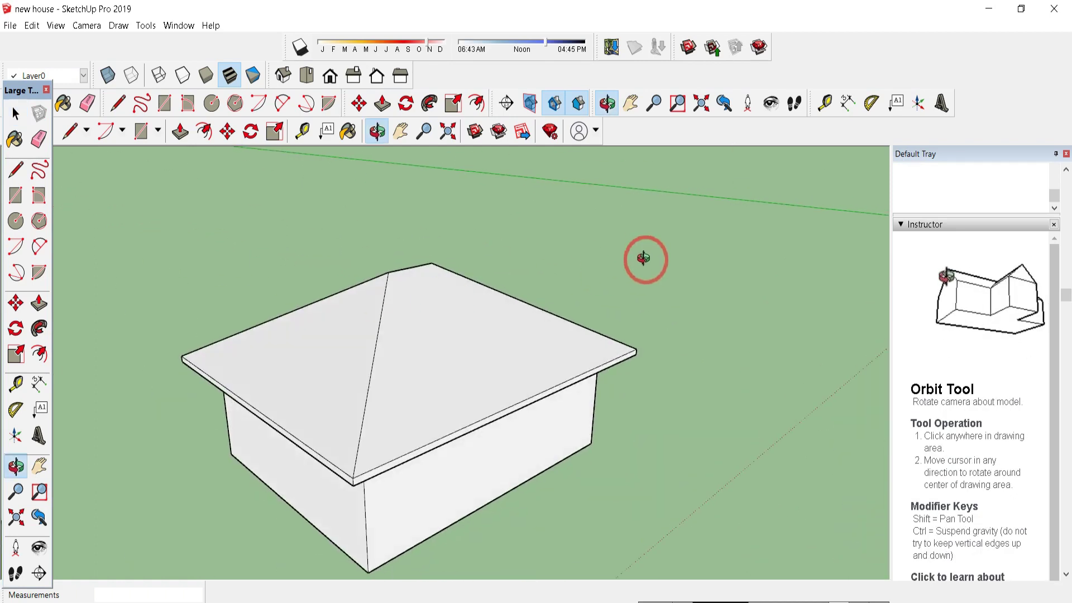
left_click_drag(642, 256, 232, 395)
left_click_drag(105, 432, 190, 338)
left_click_drag(244, 395, 605, 405)
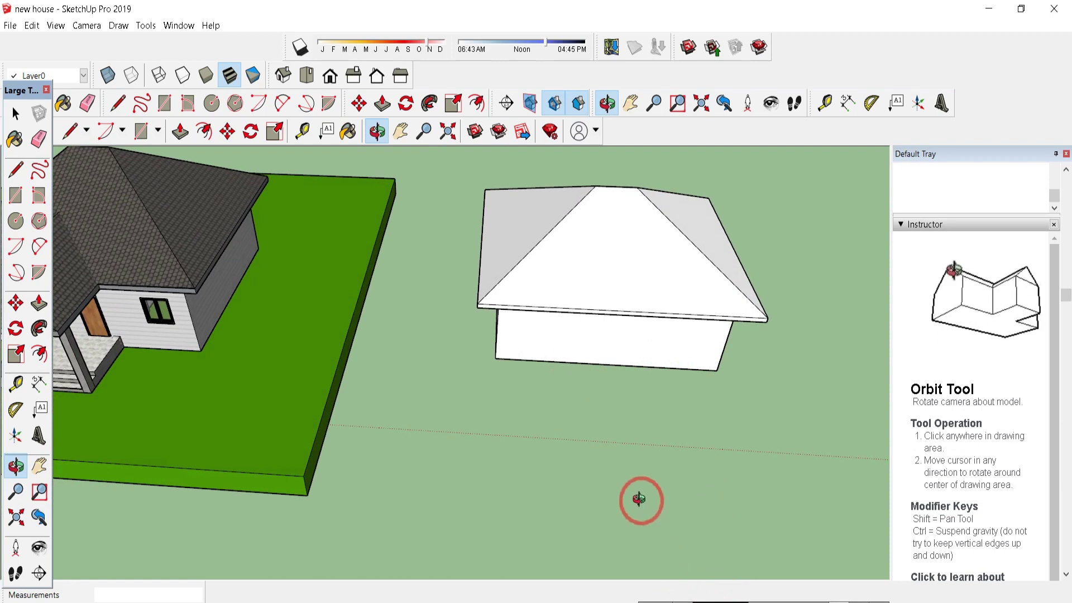
Step: Draw a 4 m line out from the midpoint of the house's front edge
key("l")
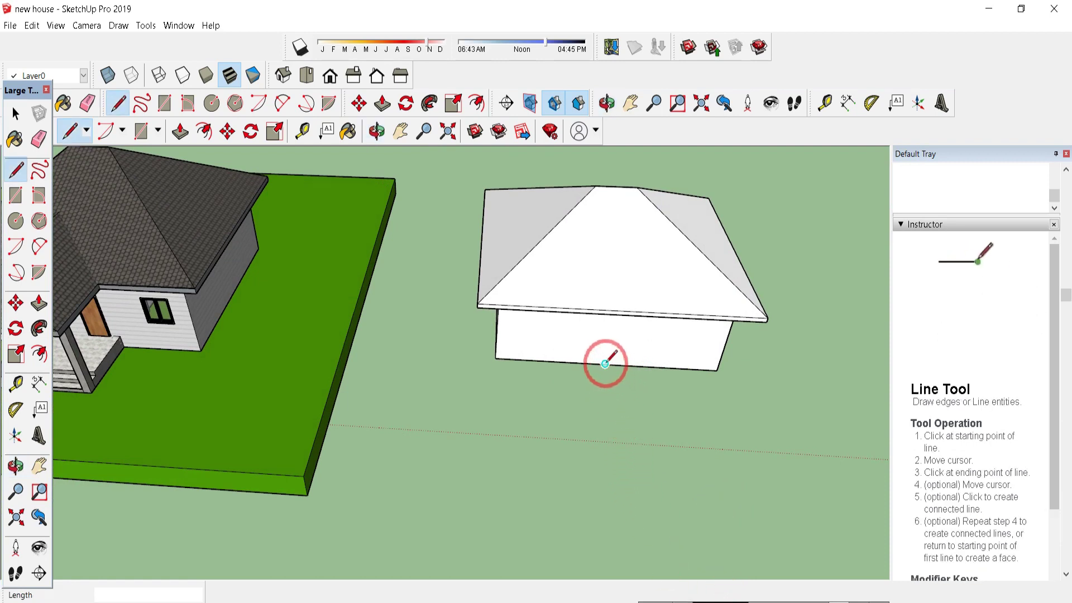
scroll(605, 363, "up", 2)
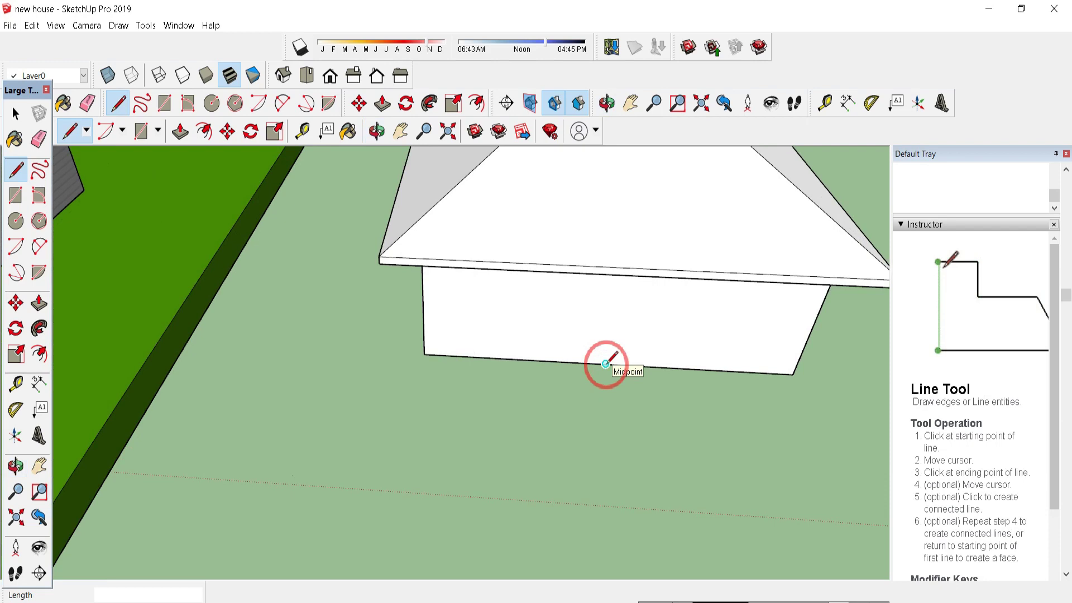
left_click(605, 364)
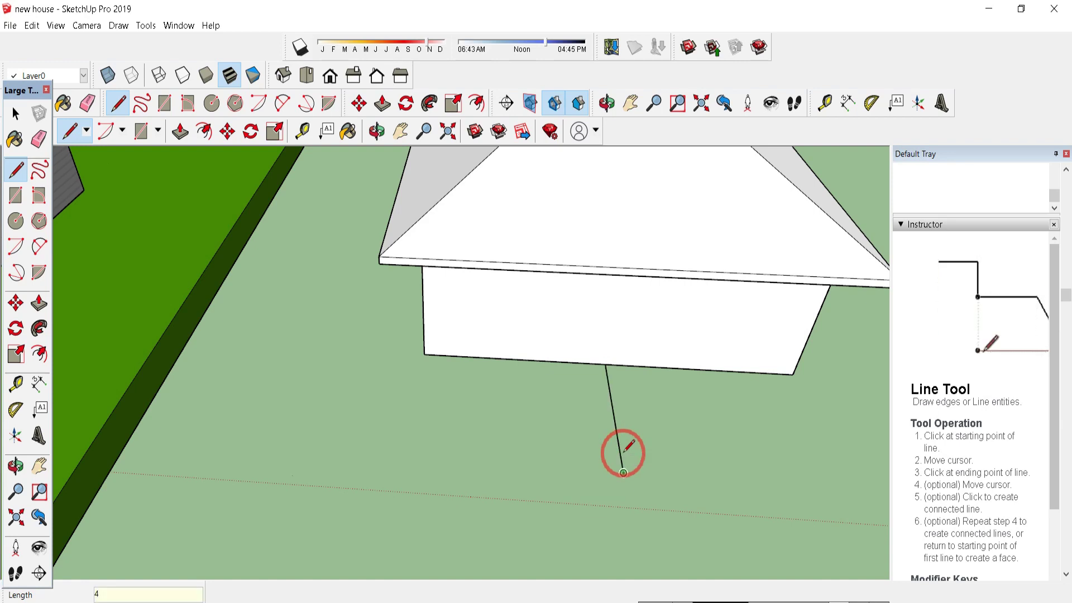
key("Return")
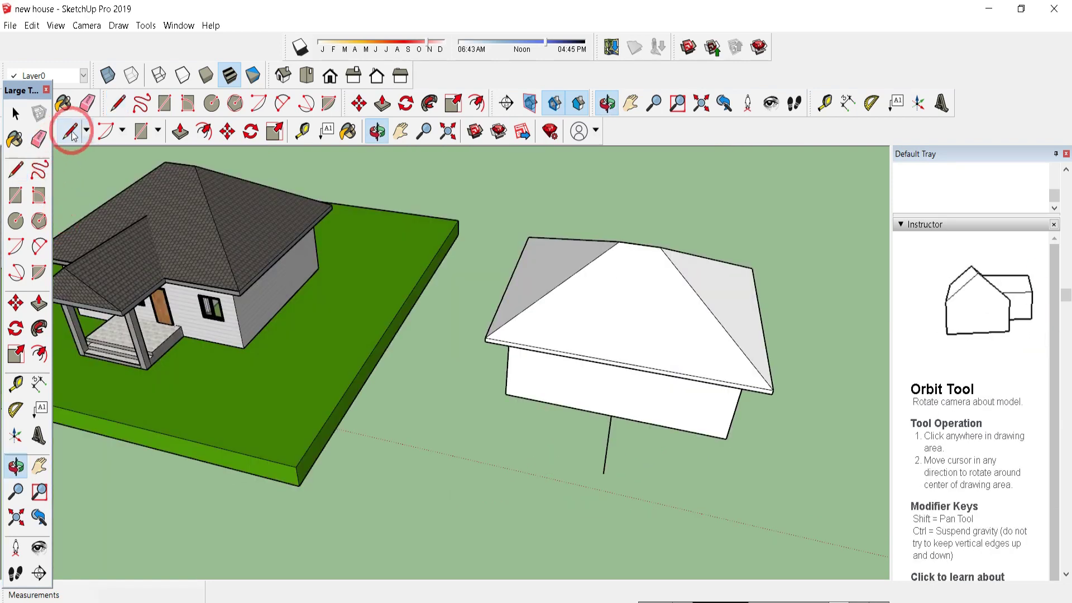
Step: Place Tape Measure guides 2 m either side of the line and 4 m in front of the house
left_click(304, 134)
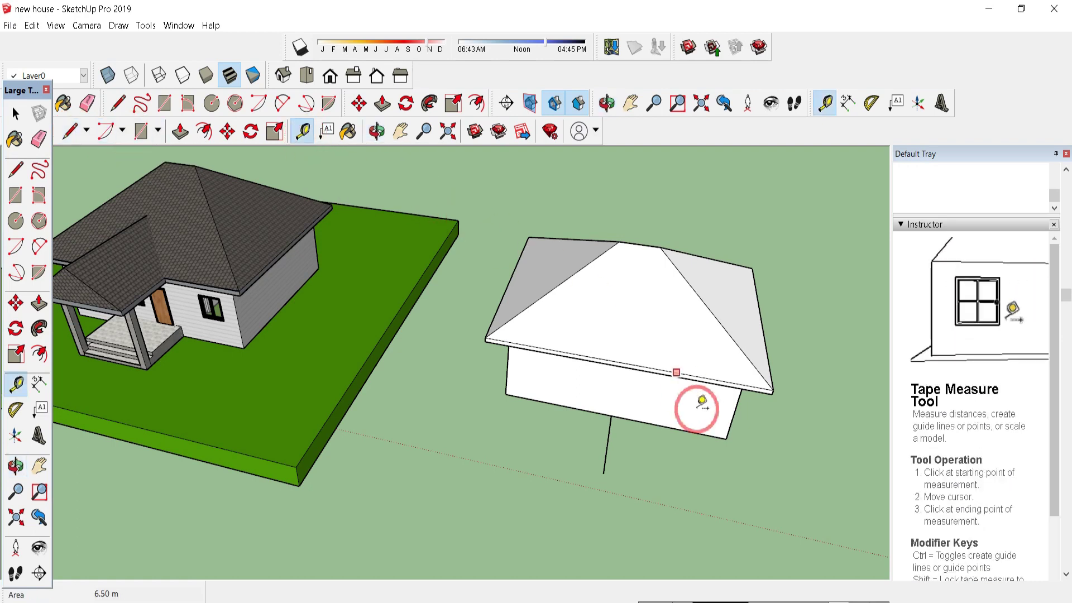
left_click(609, 438)
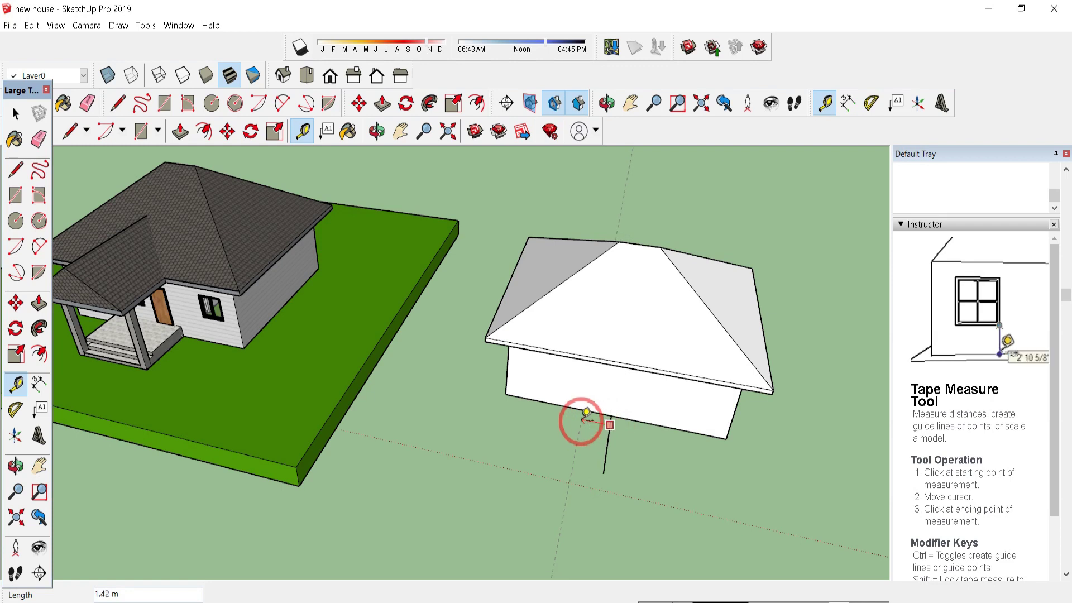
left_click(572, 413)
left_click(609, 431)
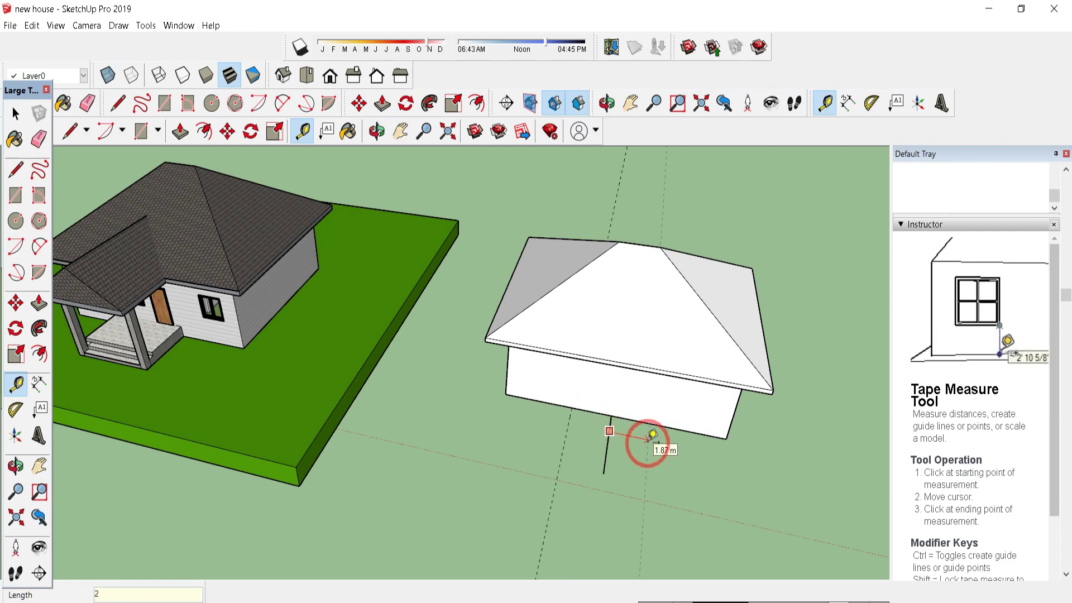
type("2")
key("Return")
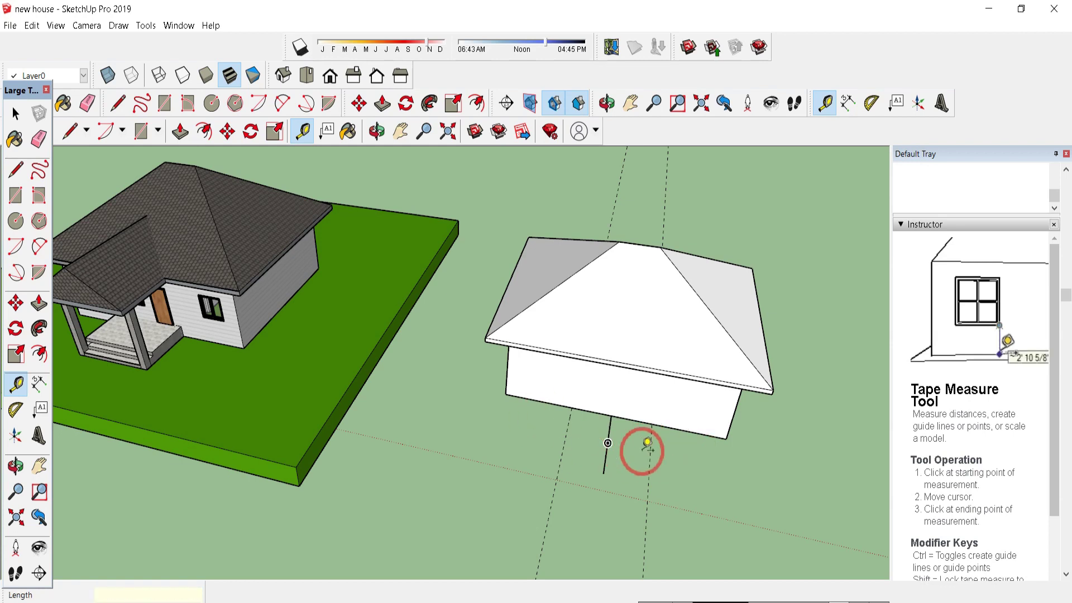
left_click(634, 420)
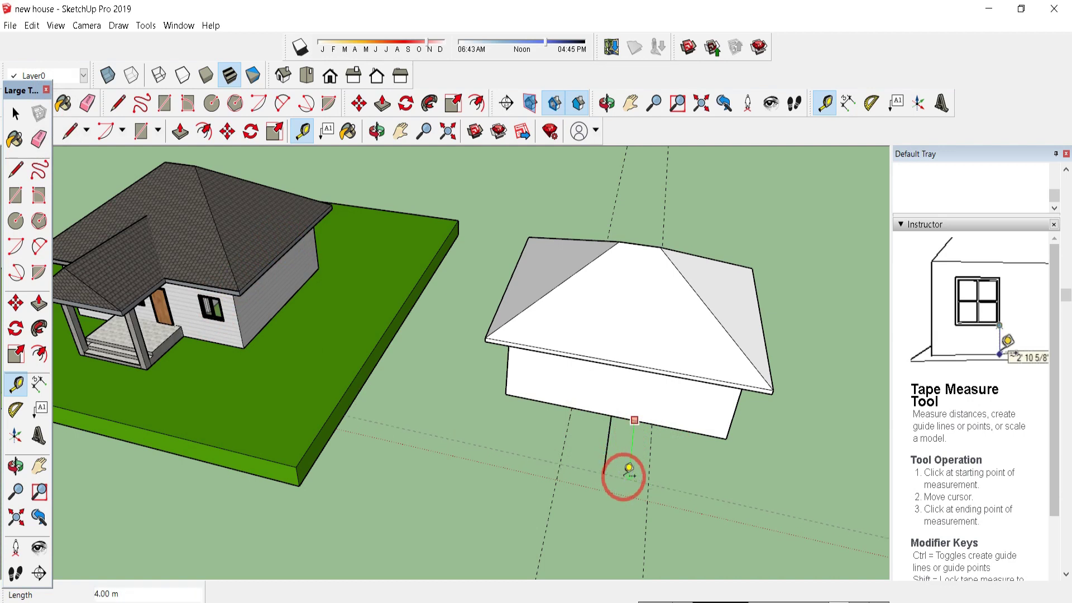
type("4")
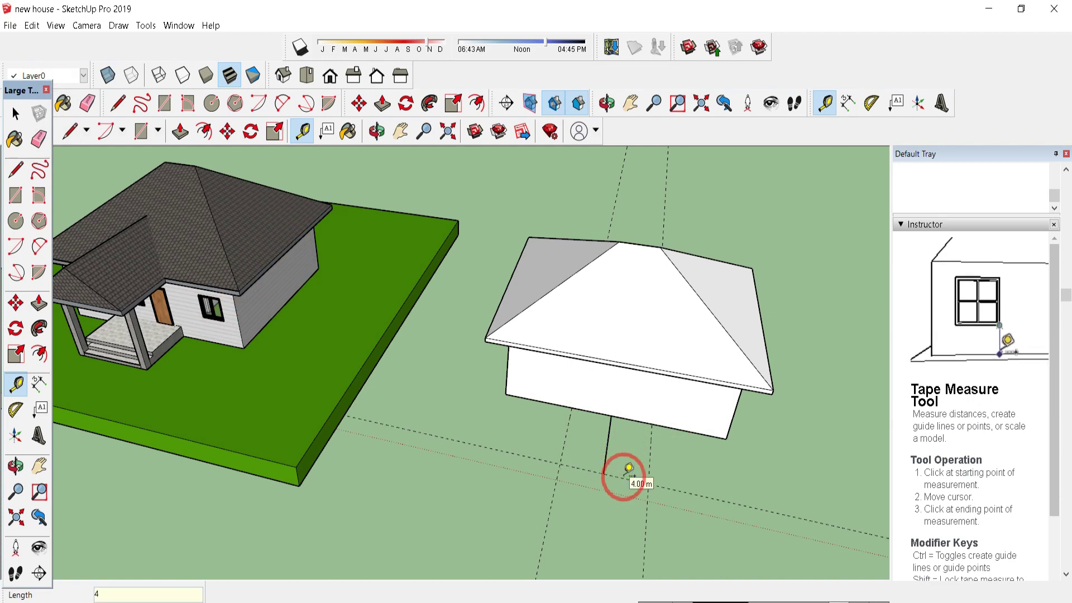
key("Return")
Step: Draw a 4 m by 4 m rectangle between the guide corners
key("r")
left_click(571, 407)
left_click(648, 483)
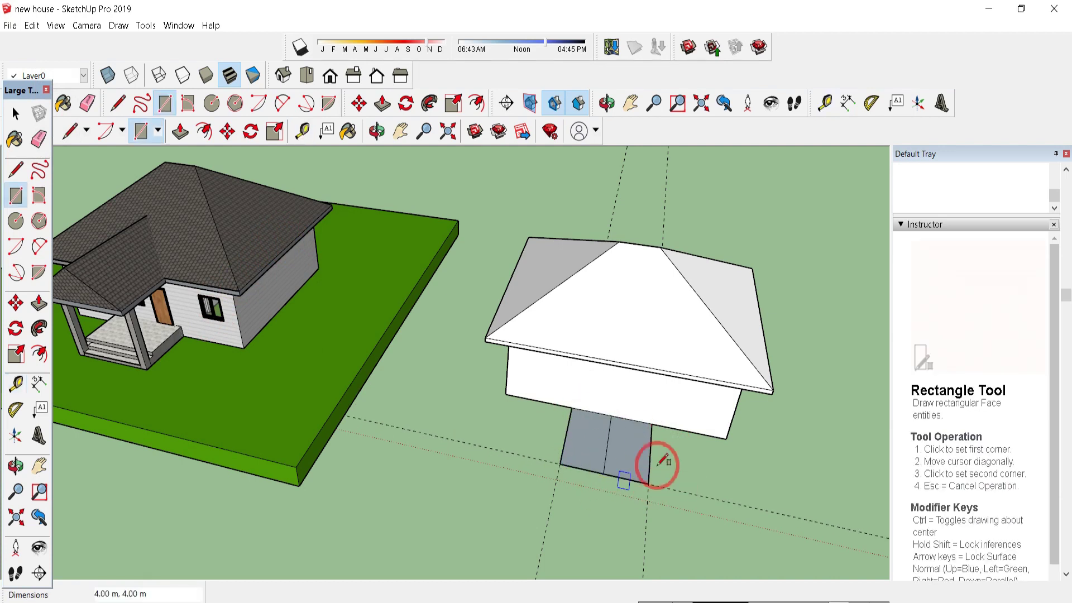
Step: Erase the centre line and reverse the rectangle's face so it points upward
scroll(642, 469, "up", 2)
key("e")
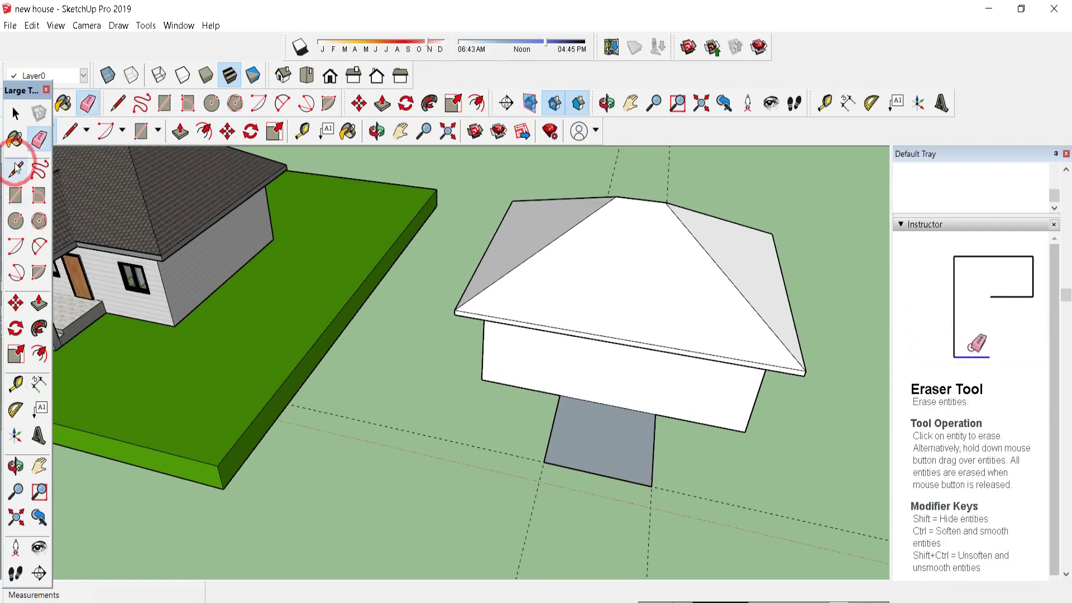
left_click(15, 113)
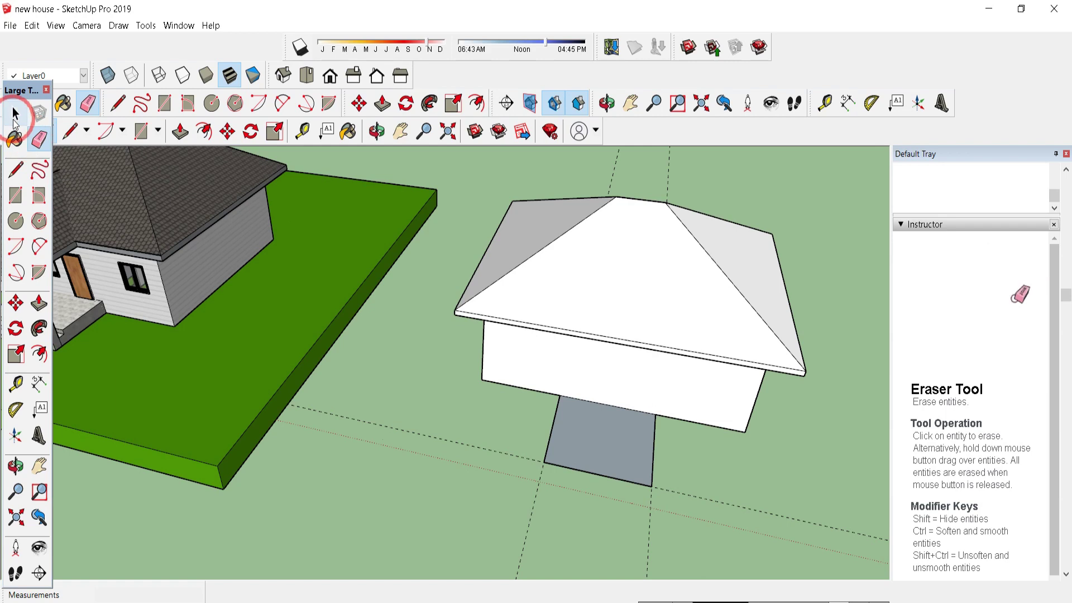
left_click(560, 356)
right_click(591, 443)
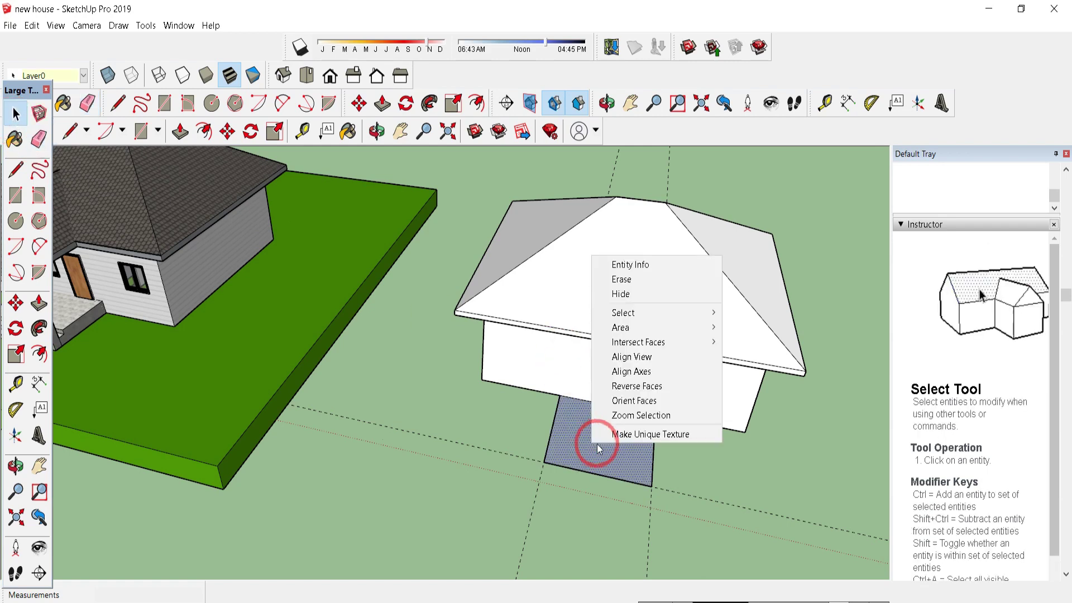
left_click(650, 387)
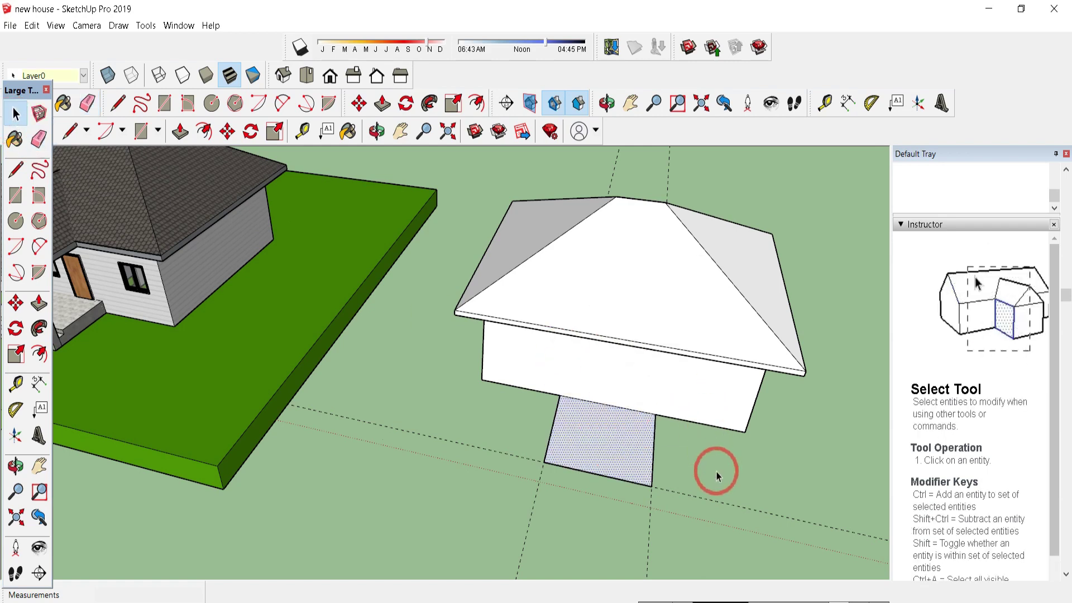
middle_click_drag(642, 443, 651, 441)
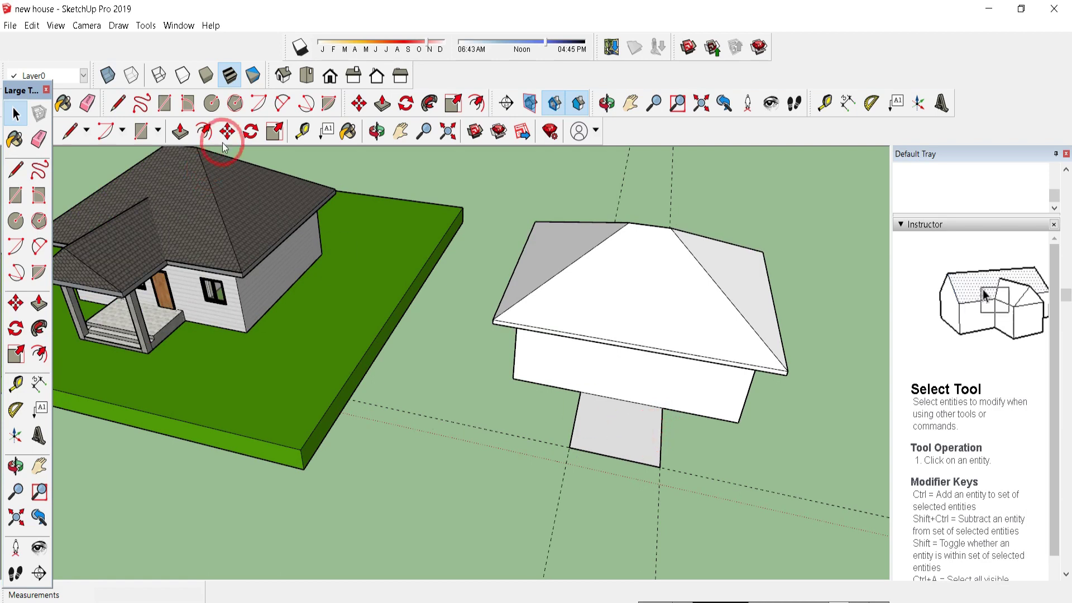
Step: Push/Pull the rectangle up into a 0.20 m thick slab
key("p")
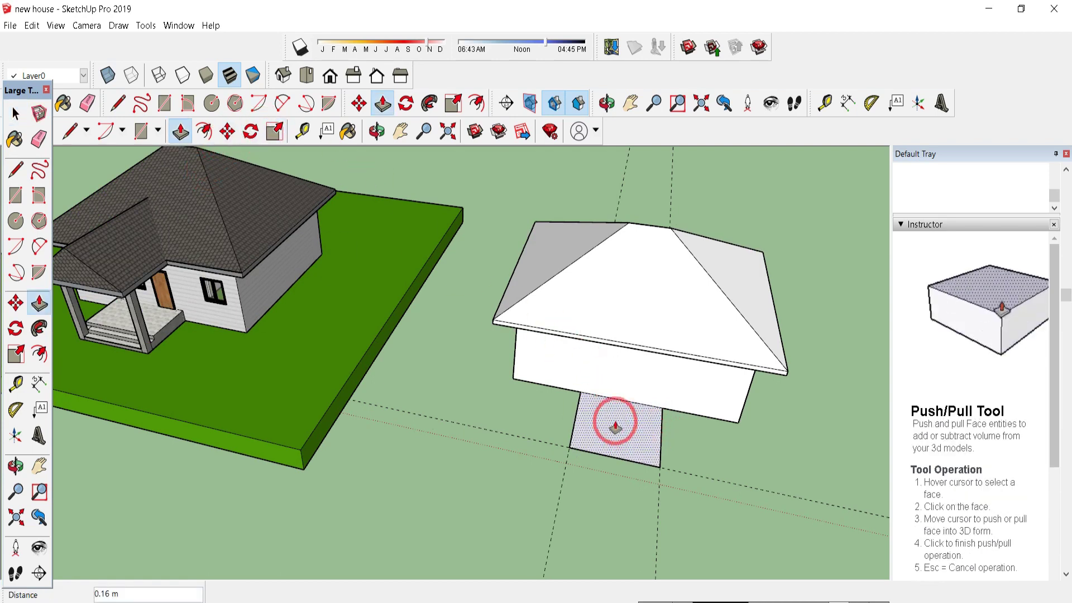
left_click(614, 427)
key("Return")
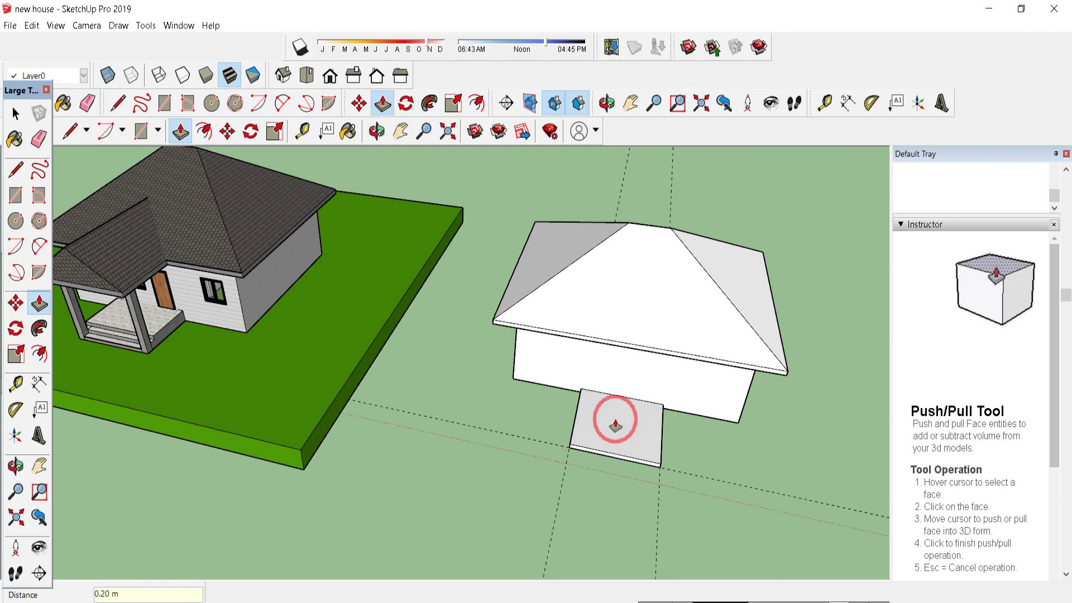
scroll(622, 432, "up", 3)
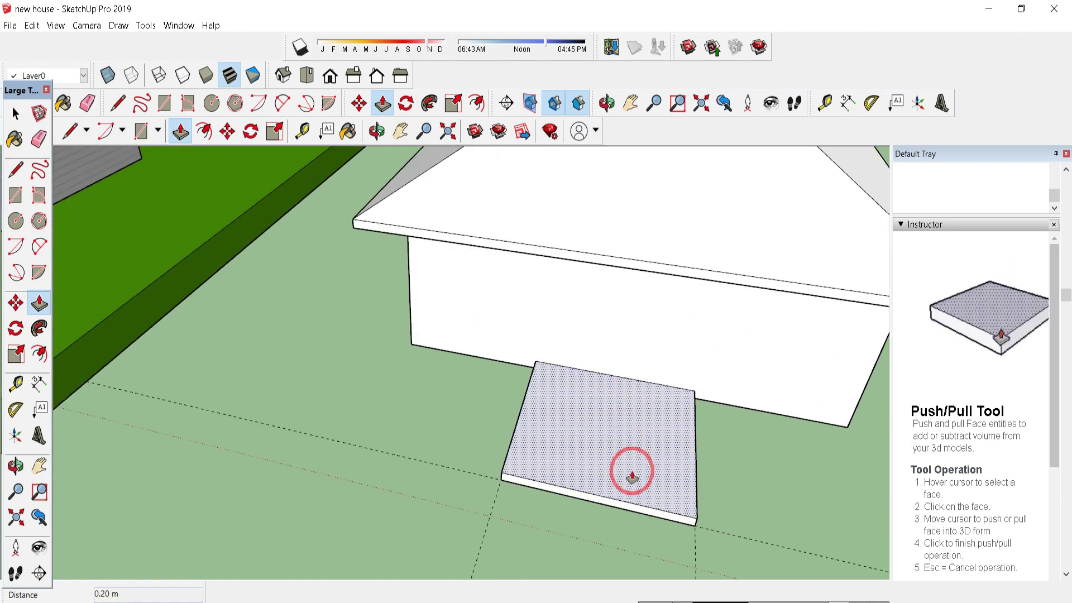
Step: Place a guide across the pad 0.35 m in from its front edge
key("t")
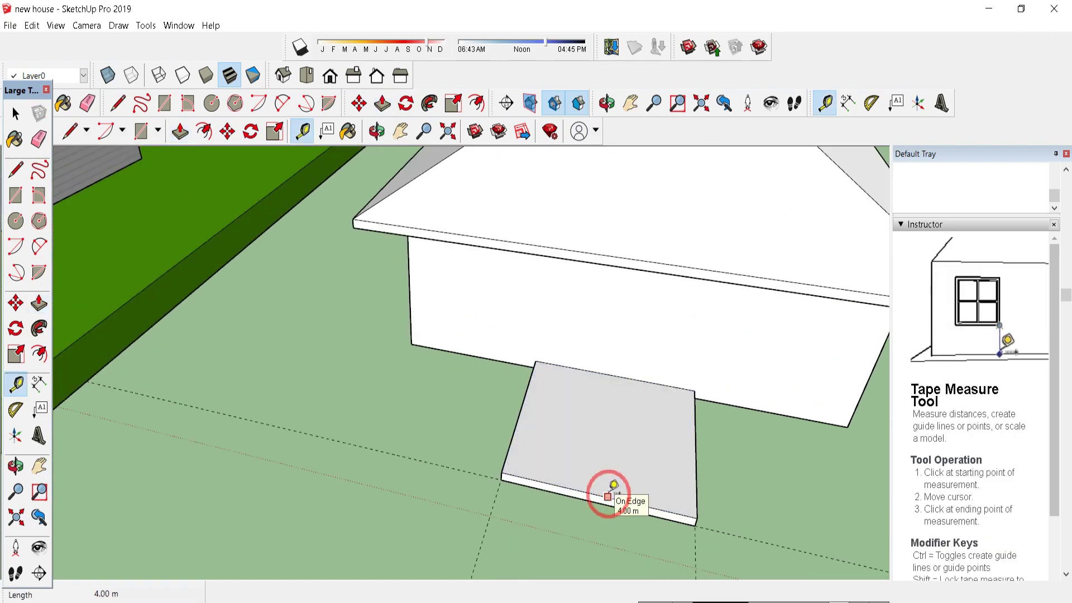
left_click(608, 495)
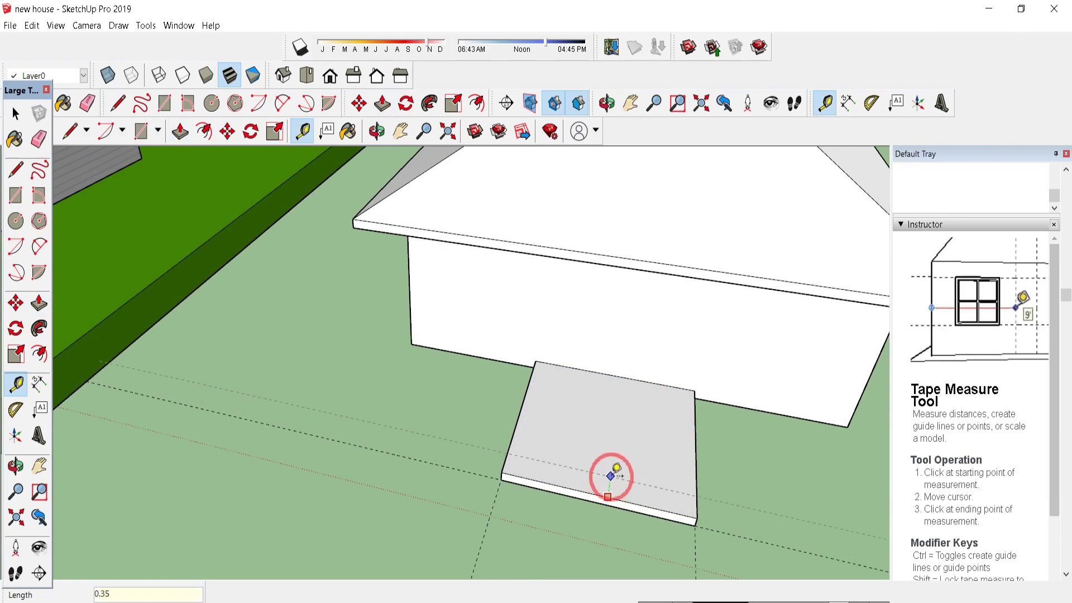
left_click(619, 474)
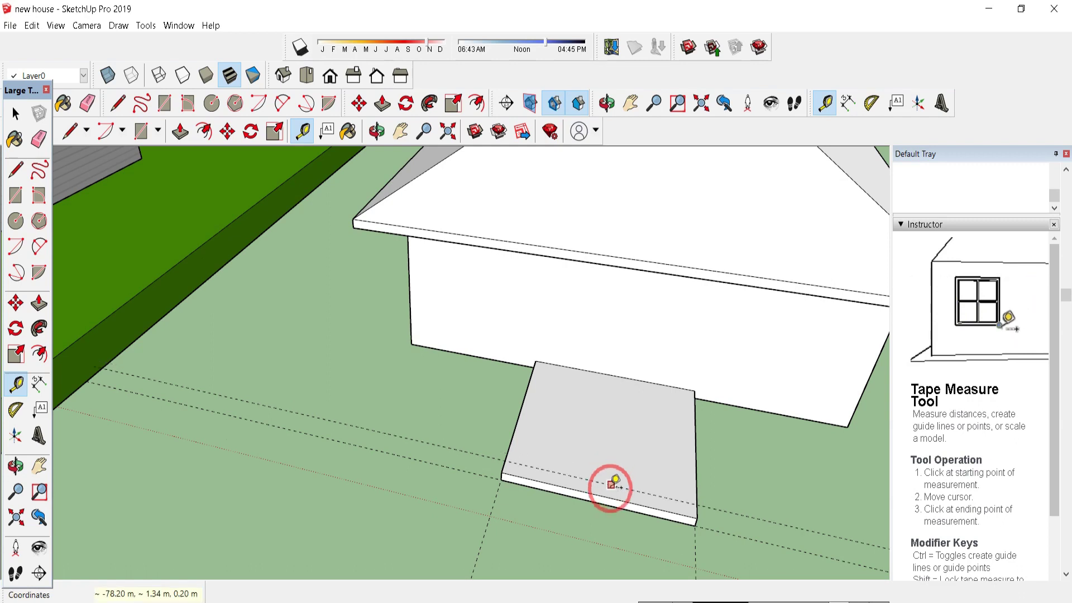
scroll(625, 486, "up", 1)
key("l")
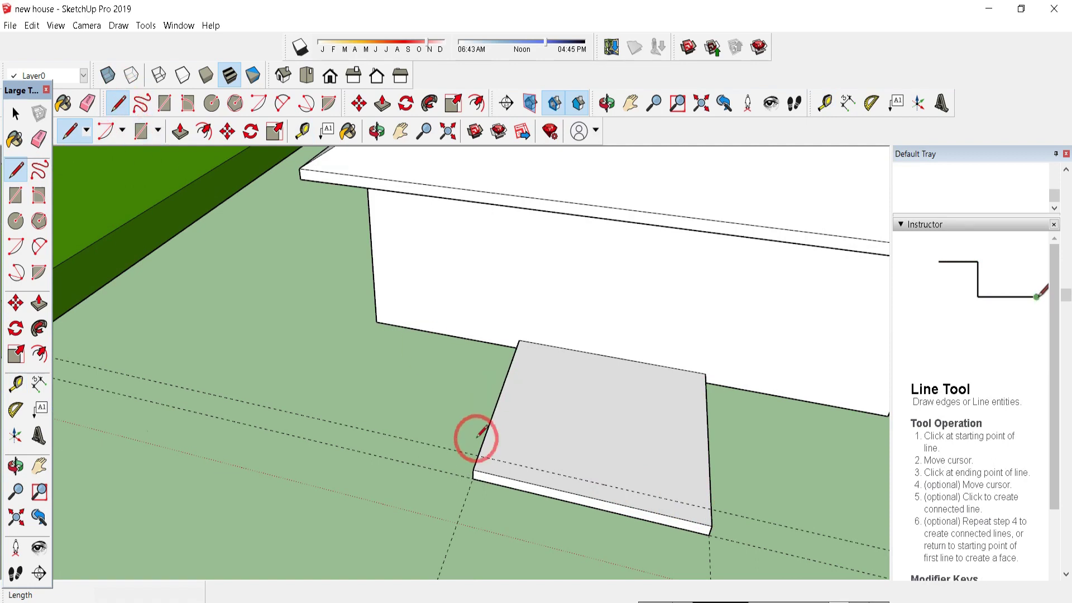
Step: Split the slab along the guide and raise the back part 0.2 m
left_click(477, 455)
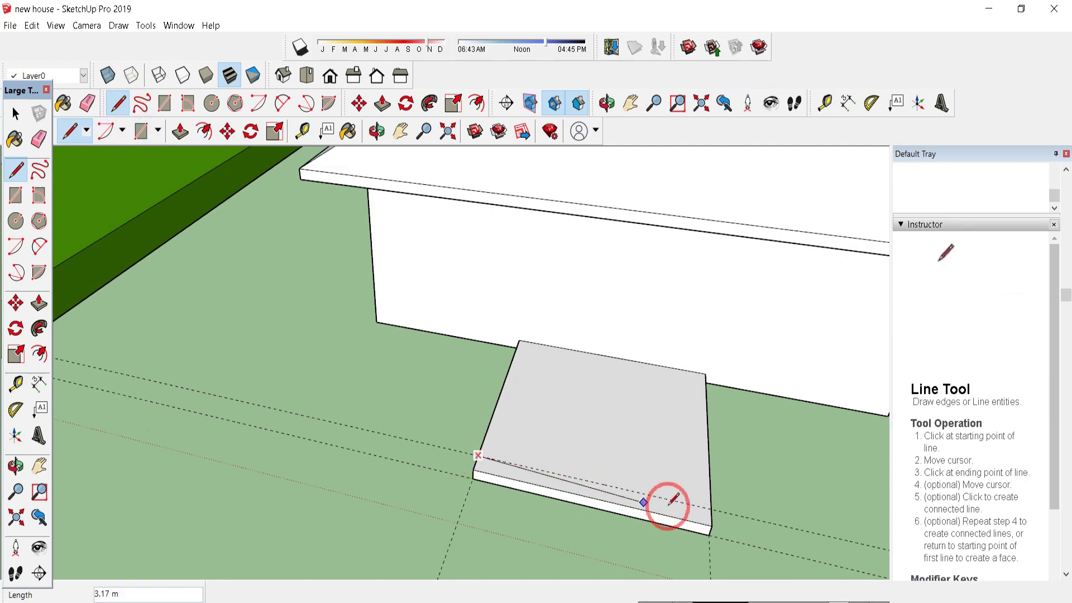
left_click(710, 509)
key("p")
left_click(641, 430)
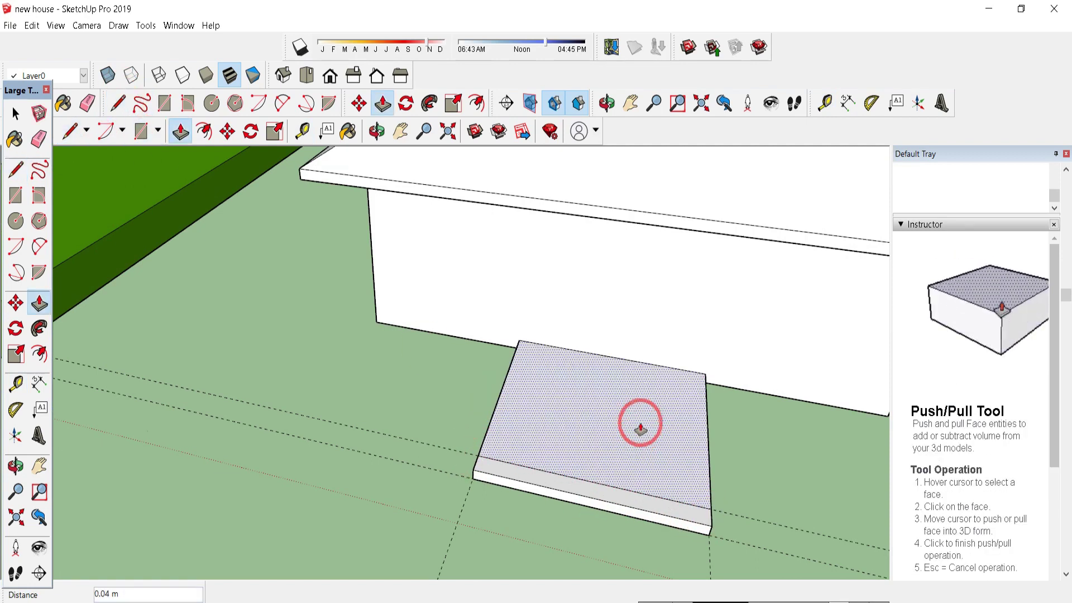
type("0.2")
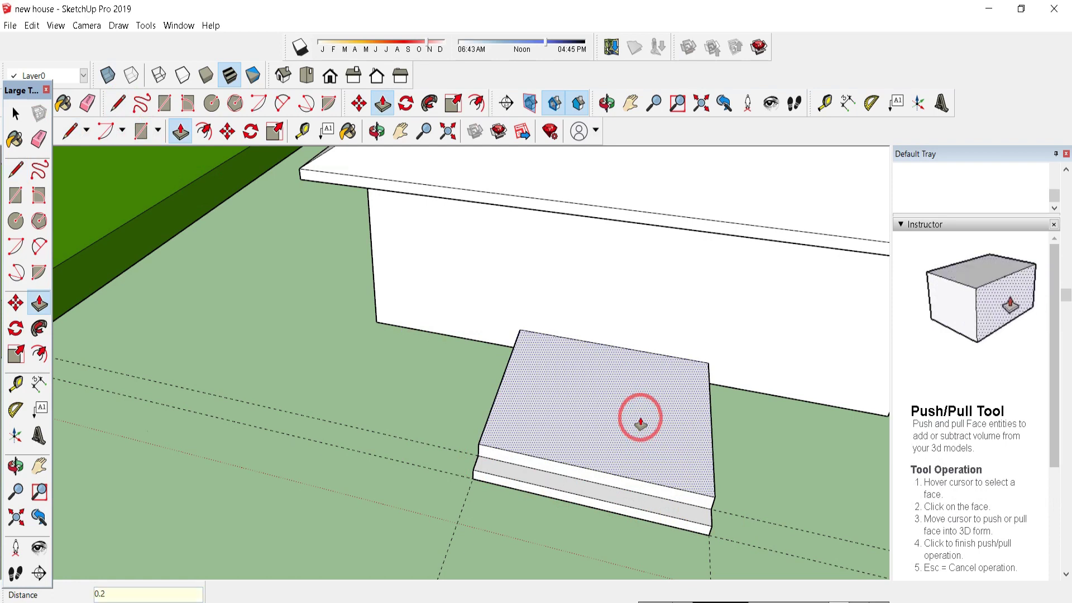
key("Return")
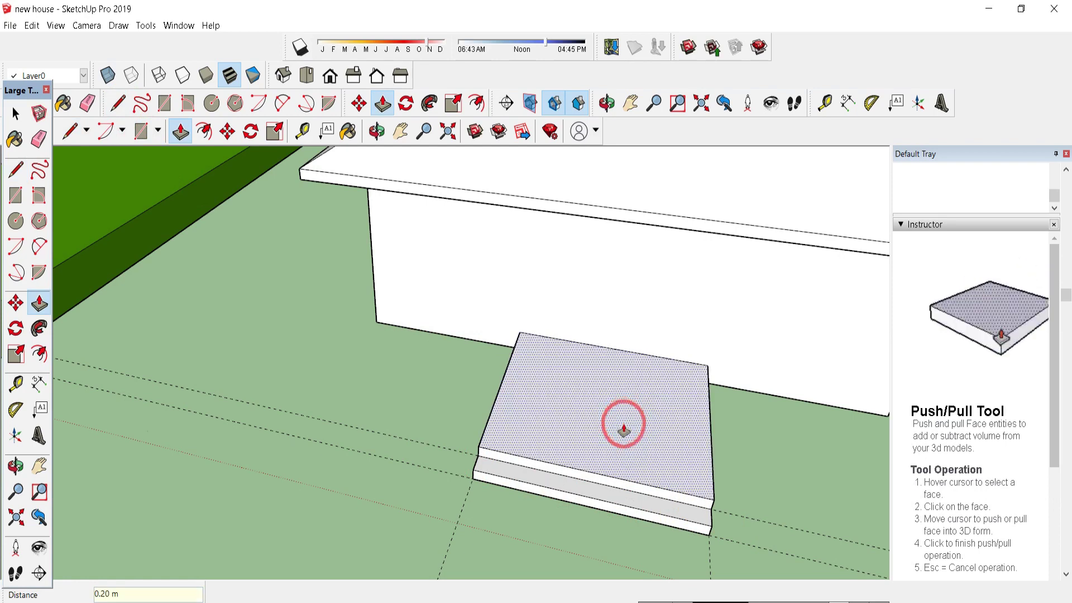
Step: Add a 0.35 m guide on the new step, split it and raise the rear 0.20 m
key("t")
left_click(610, 476)
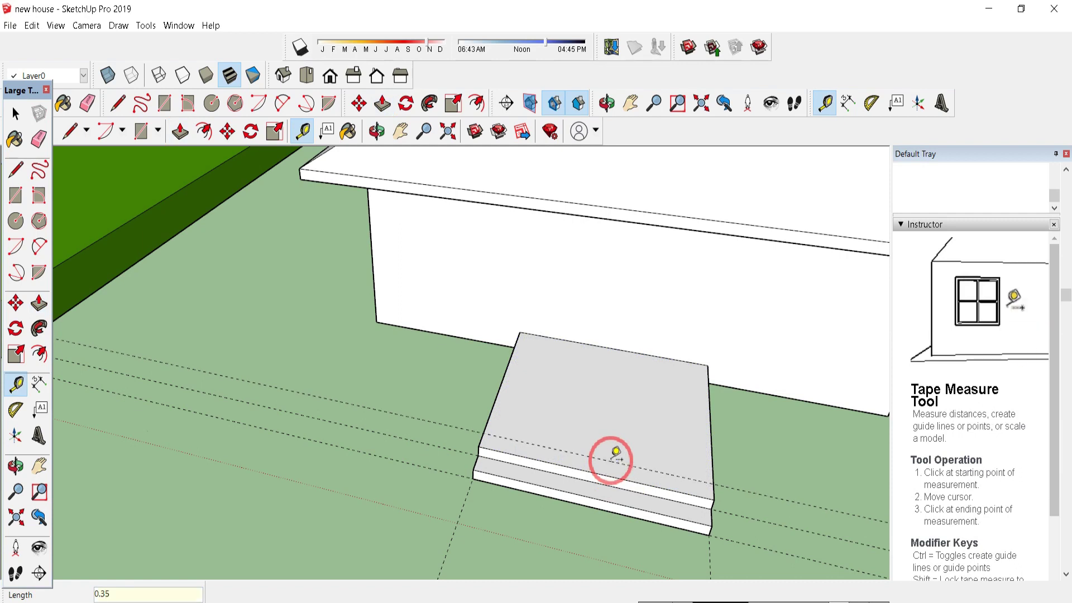
left_click(615, 452)
key("l")
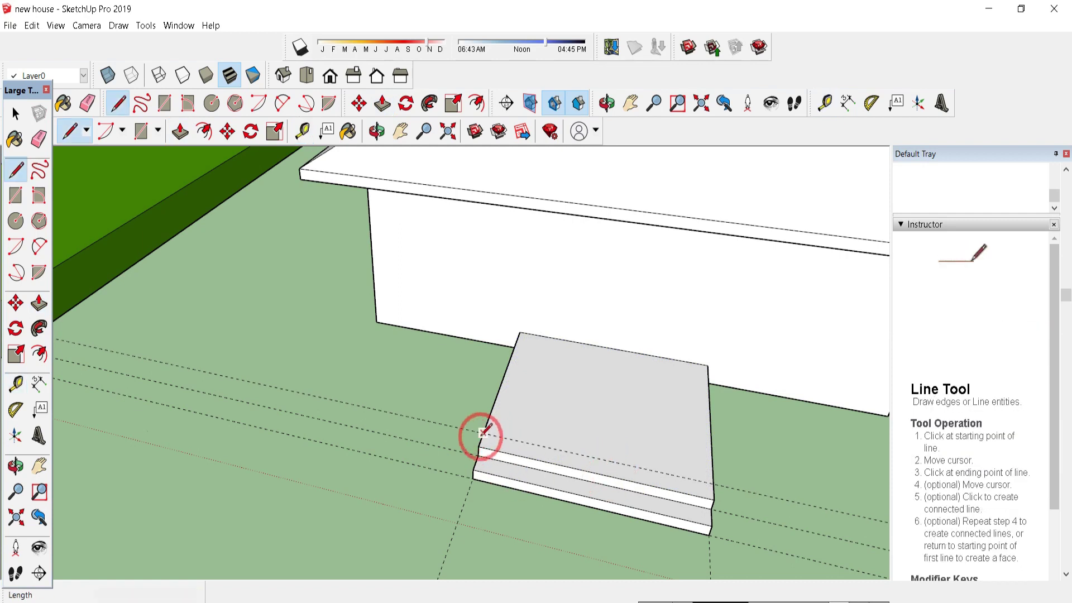
left_click(483, 433)
left_click(711, 482)
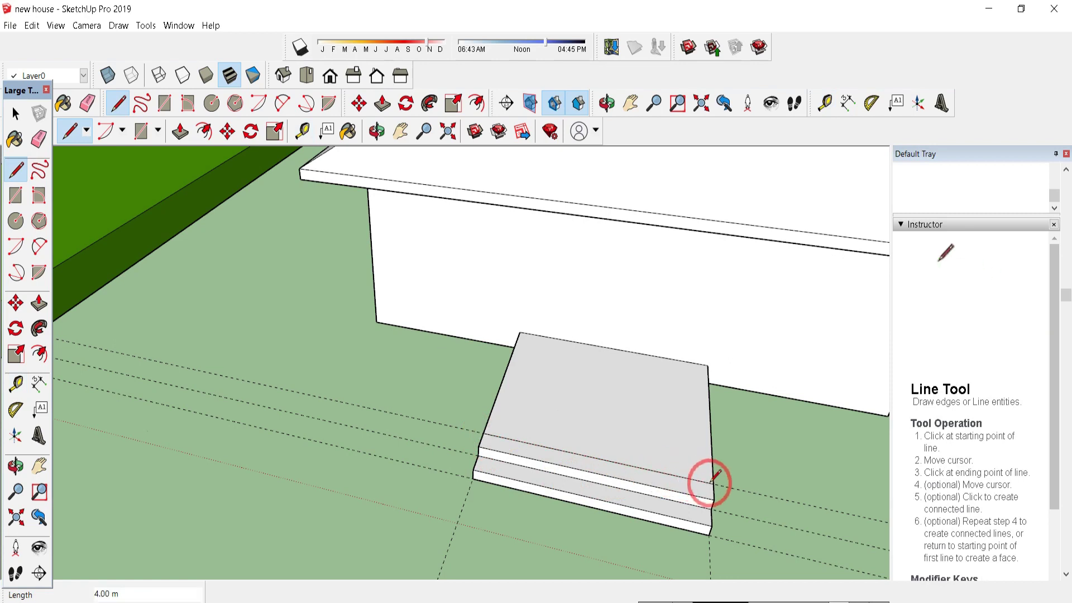
key("p")
left_click(625, 419)
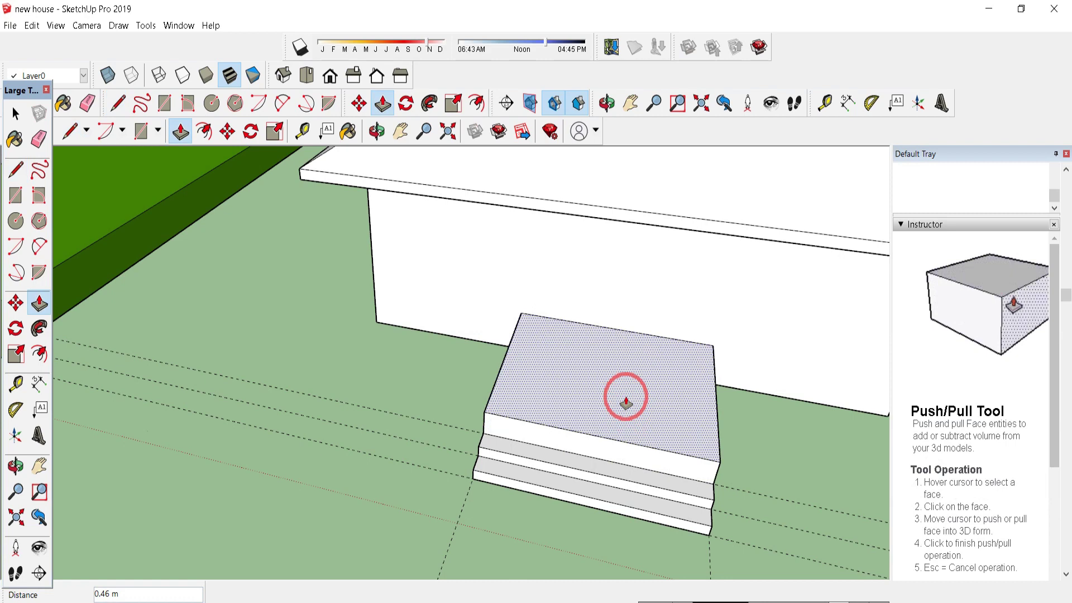
type("0.2")
key("Return")
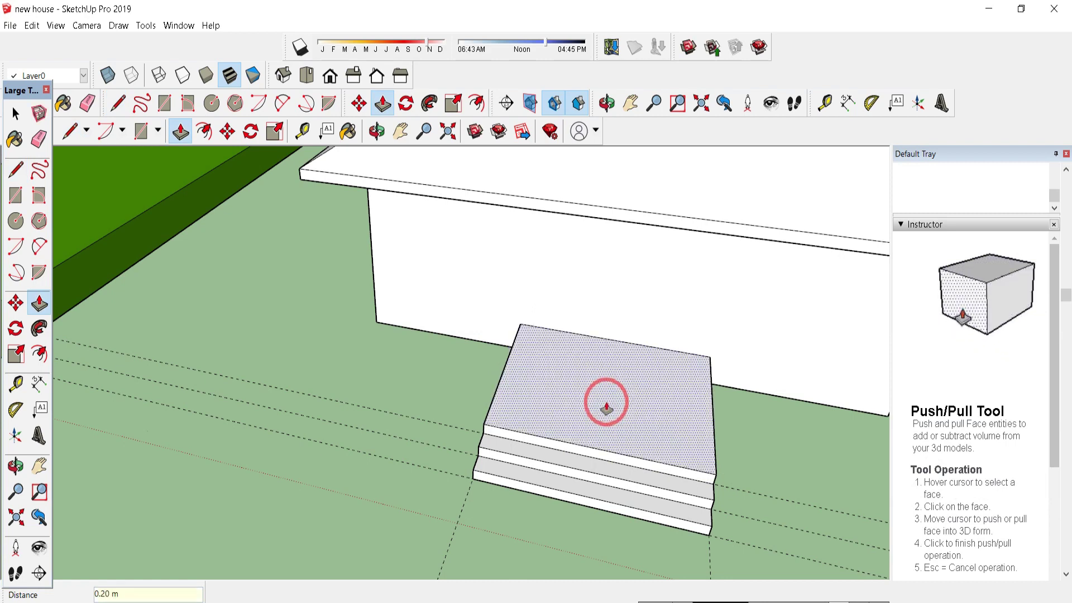
scroll(736, 361, "down", 5)
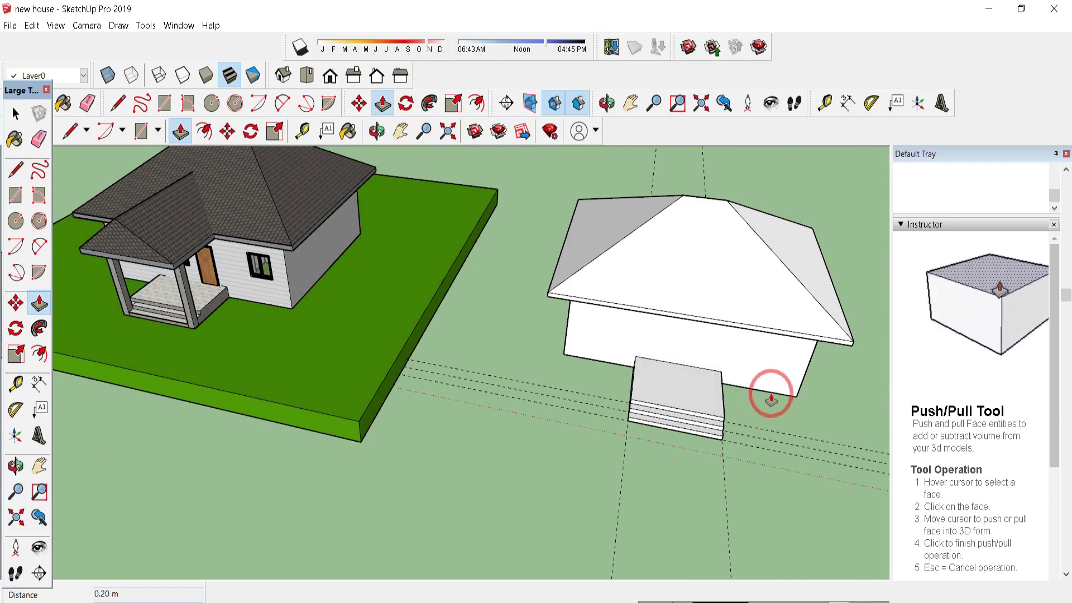
Step: Draw 0.35 m rectangles at the left and right ends of the bottom step
scroll(770, 394, "up", 2)
scroll(720, 438, "down", 2)
scroll(216, 383, "down", 2)
scroll(103, 287, "up", 6)
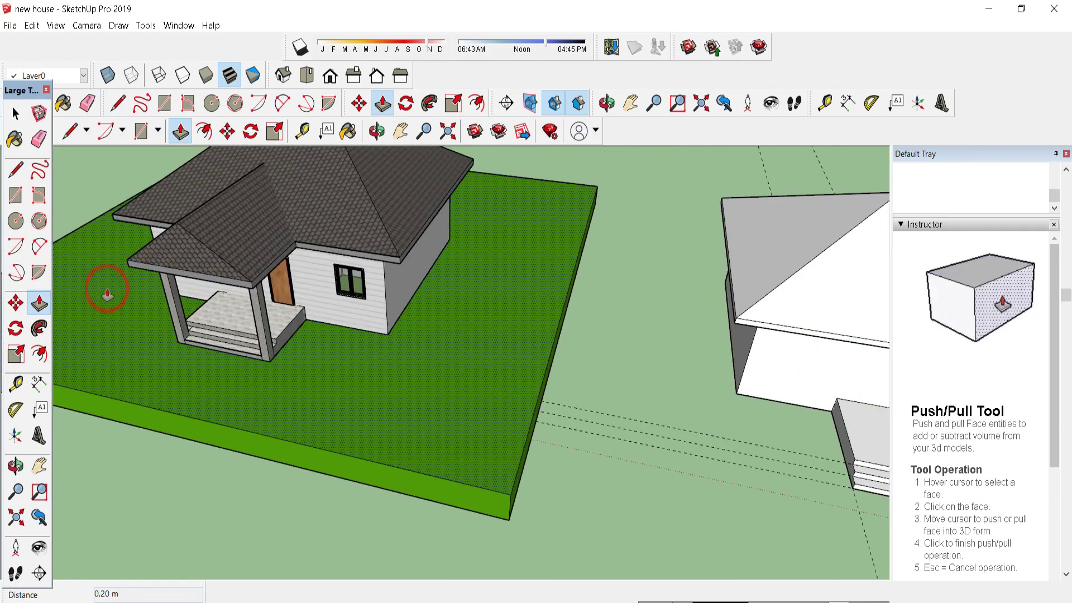
scroll(185, 296, "down", 1)
scroll(145, 332, "down", 5)
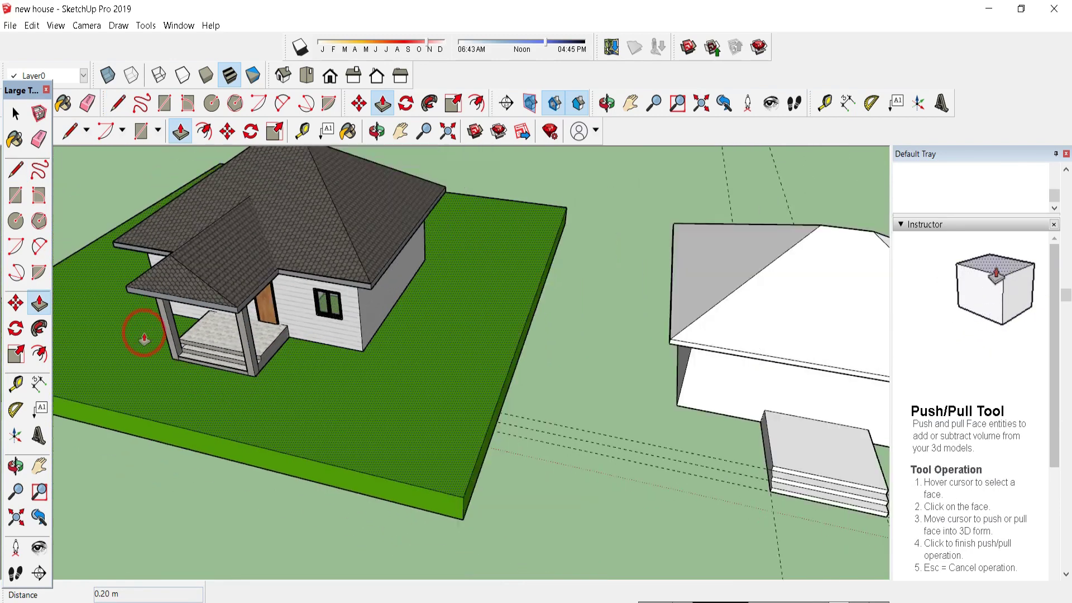
scroll(450, 426, "up", 2)
scroll(394, 447, "up", 6)
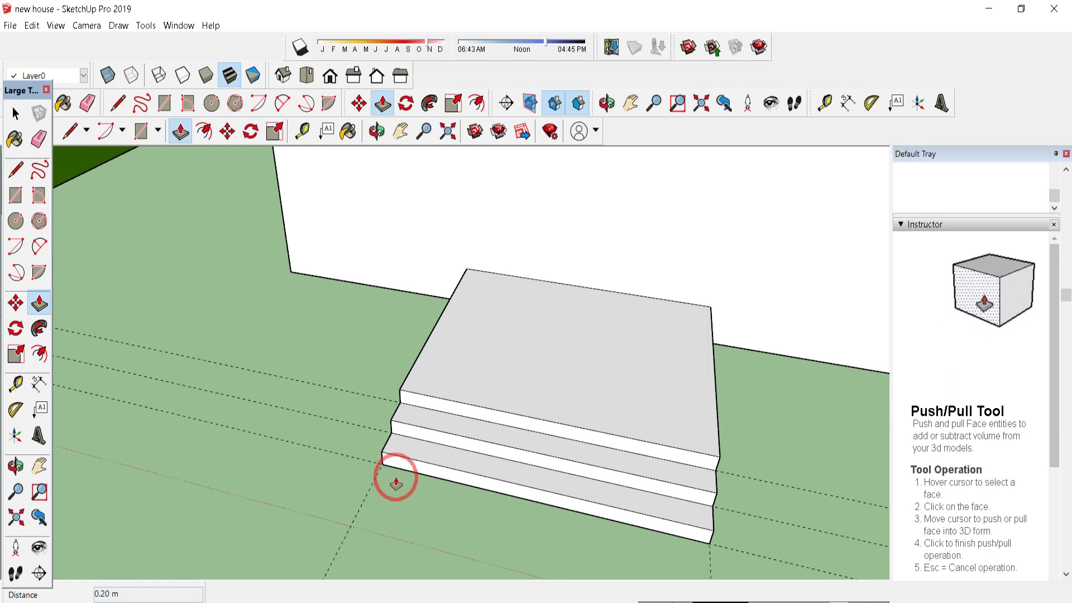
left_click(15, 195)
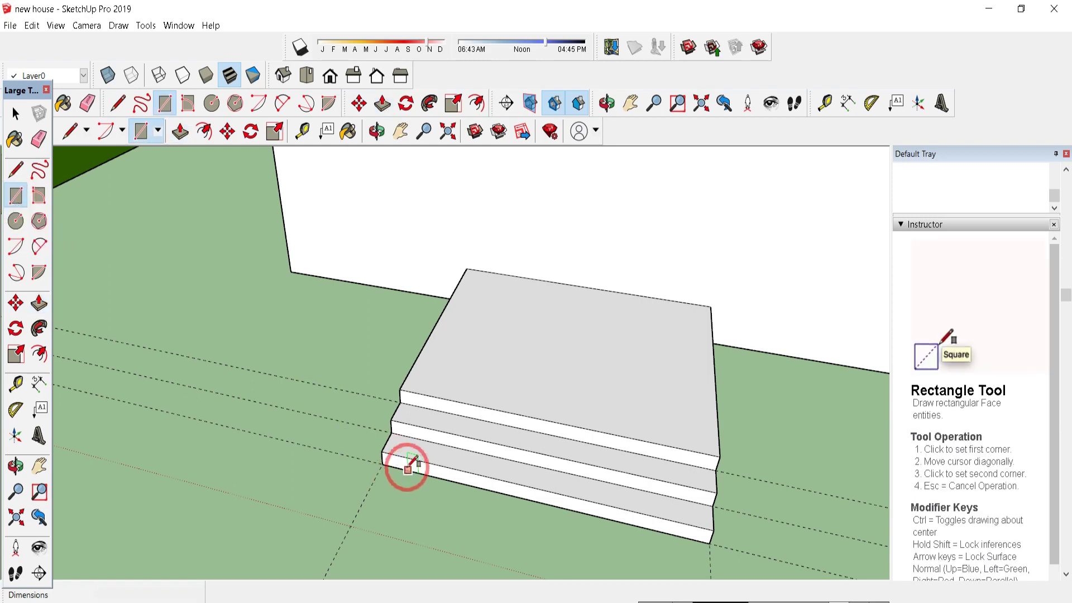
left_click(383, 451)
scroll(407, 445, "up", 3)
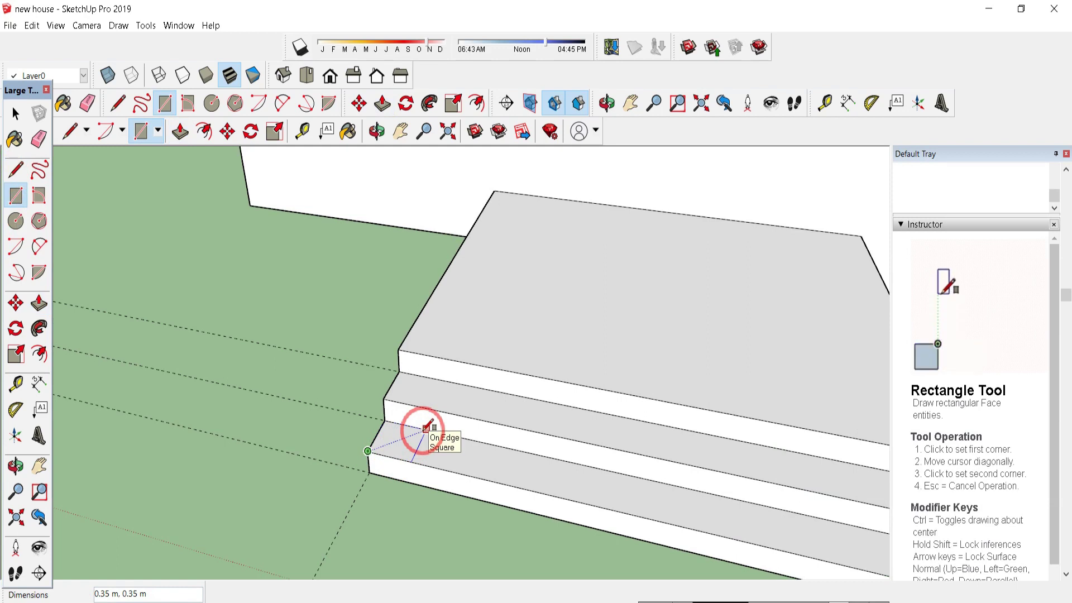
left_click(394, 441)
middle_click_drag(395, 441, 767, 505)
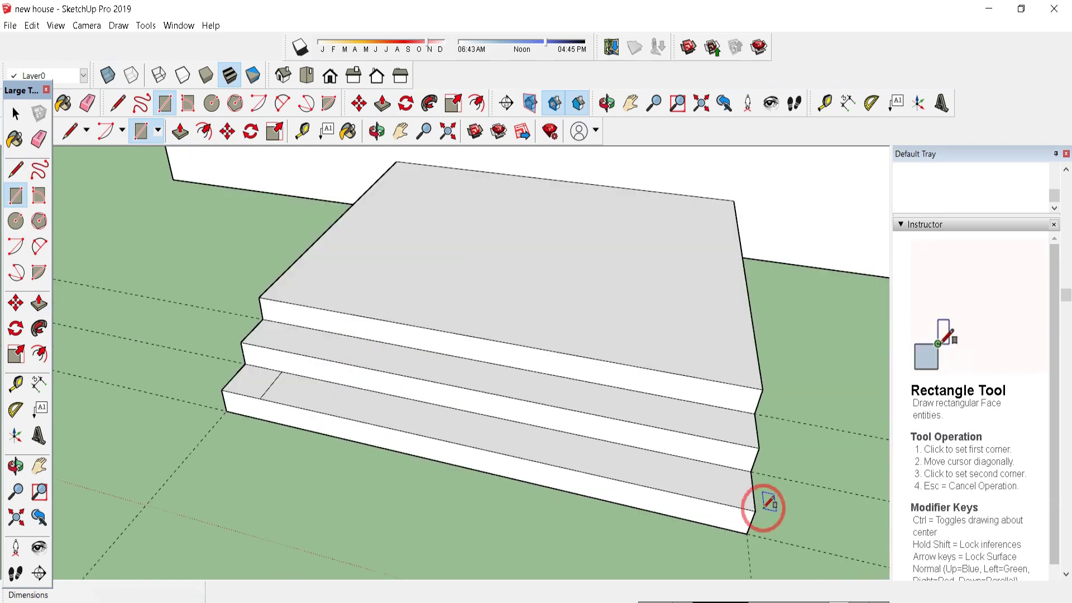
left_click(755, 510)
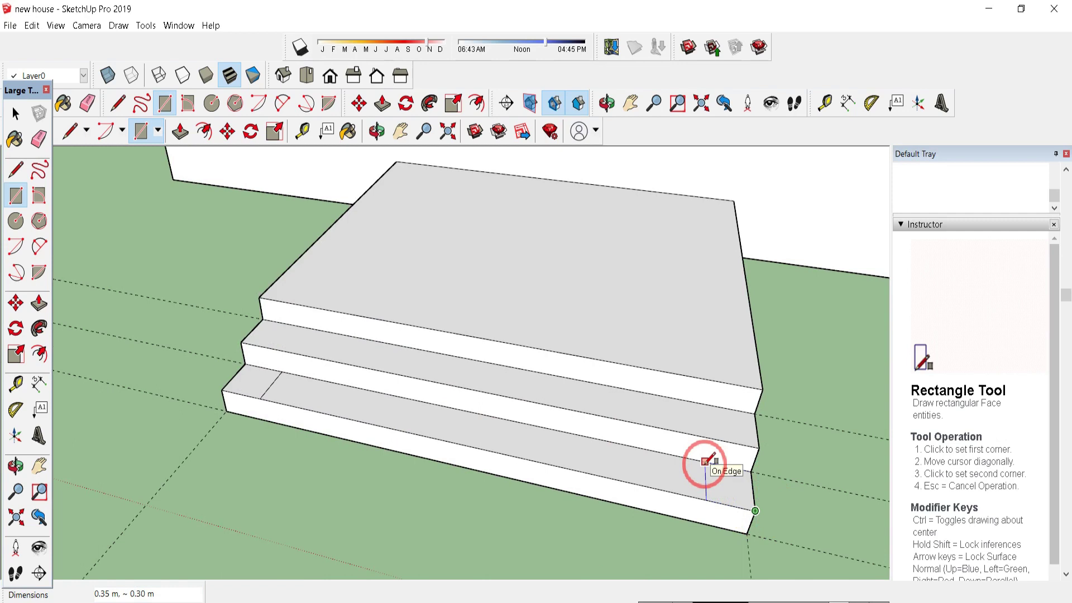
left_click(707, 462)
Step: Raise the right-hand rectangle by 0.20 m
key("p")
scroll(728, 491, "down", 2)
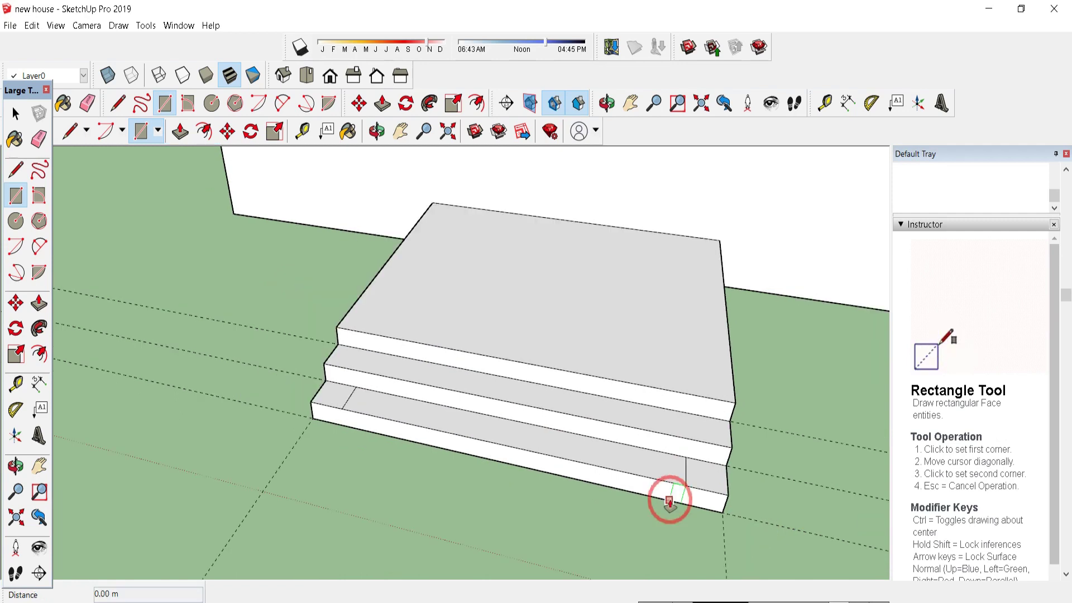
left_click(705, 474)
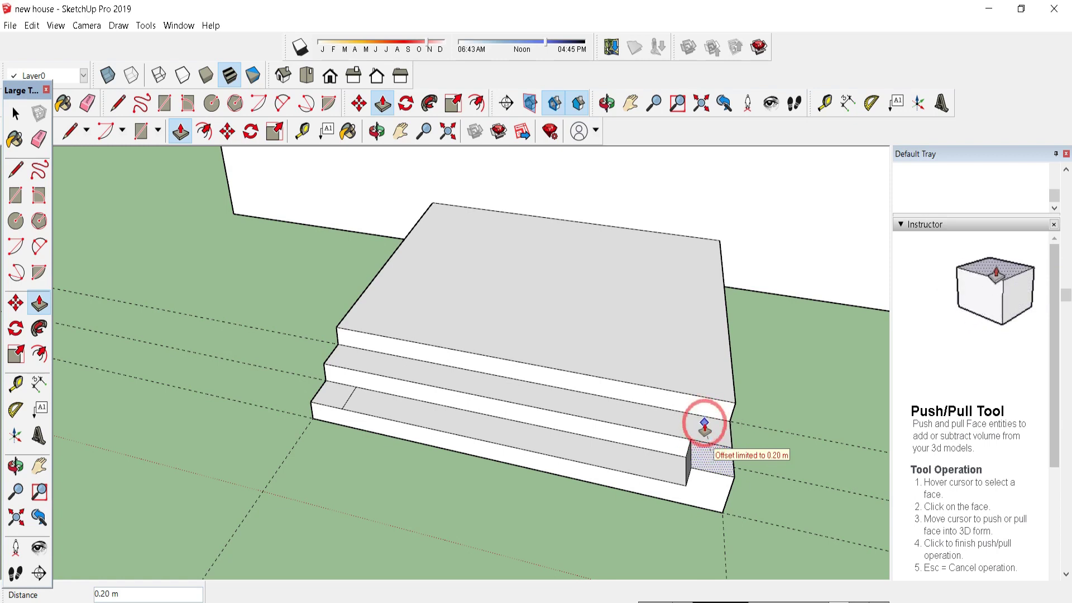
left_click(705, 427)
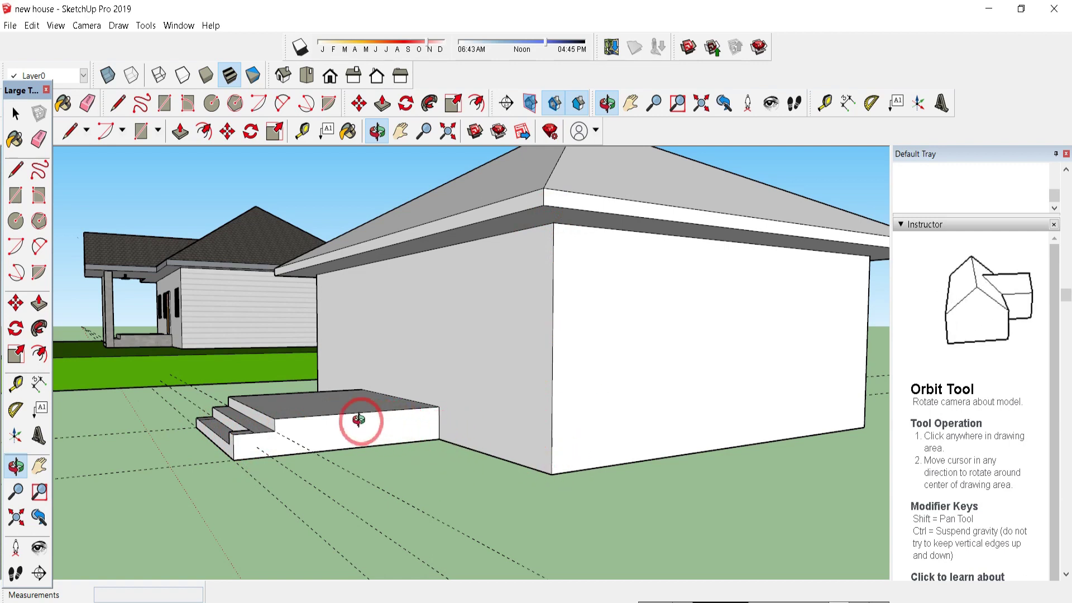
Step: Pull the right post base up into a 3.10 m tall post
key("p")
scroll(241, 429, "up", 4)
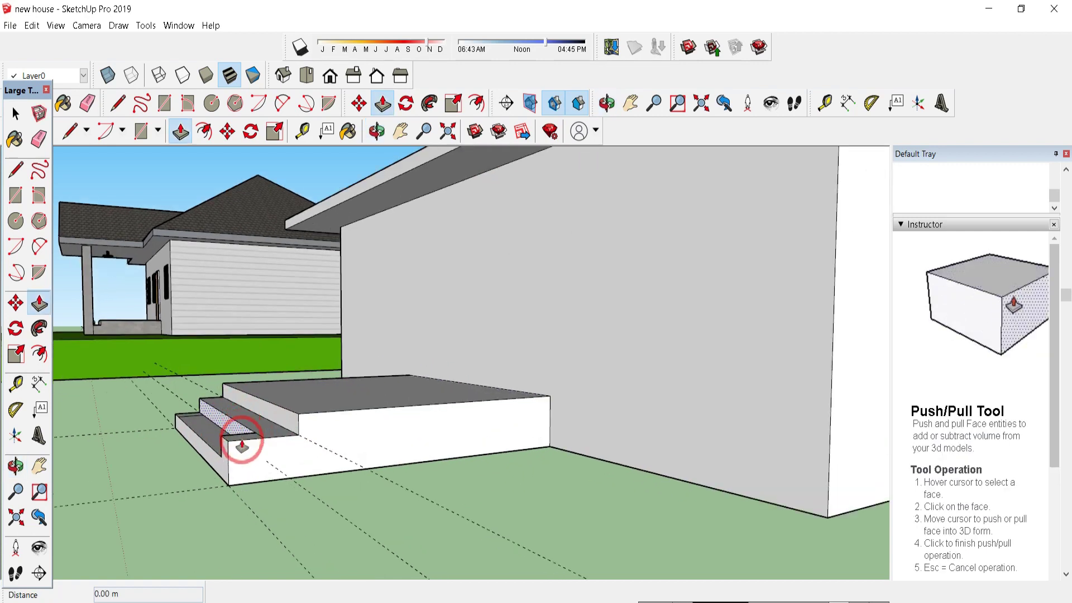
scroll(243, 434, "up", 2)
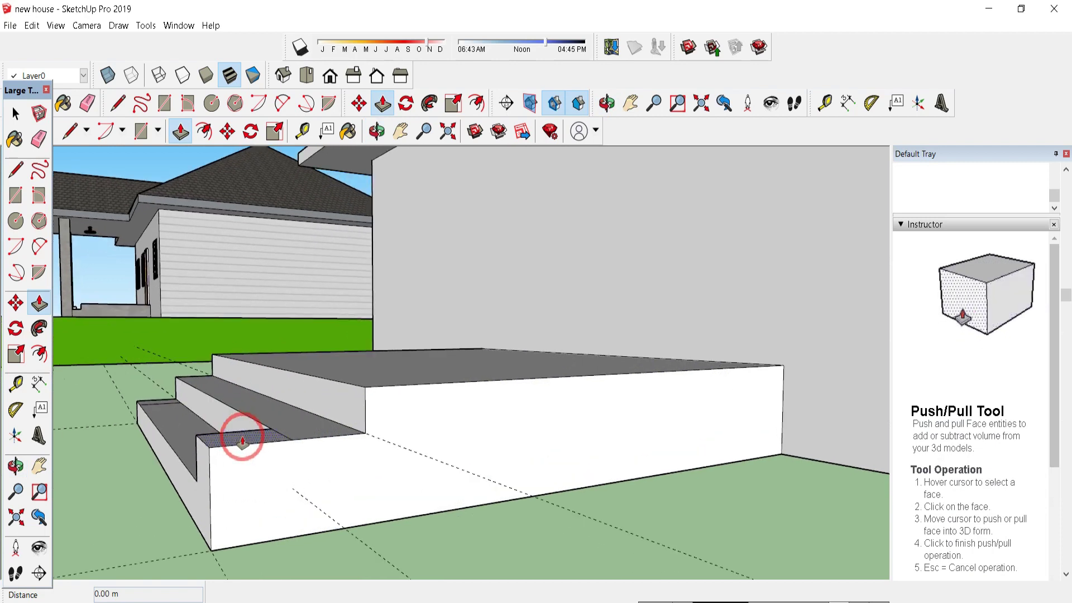
scroll(242, 441, "down", 5)
left_click(219, 435)
middle_click_drag(641, 318, 614, 275)
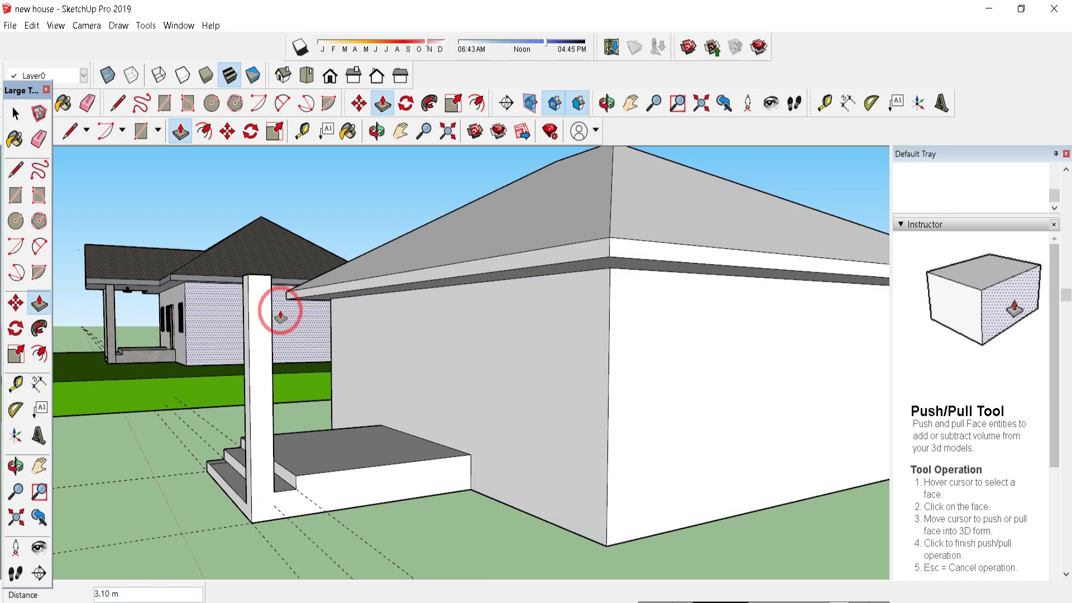
Step: Pull the left post base up to match the right post's 3.10 m top
middle_click_drag(539, 310, 619, 537)
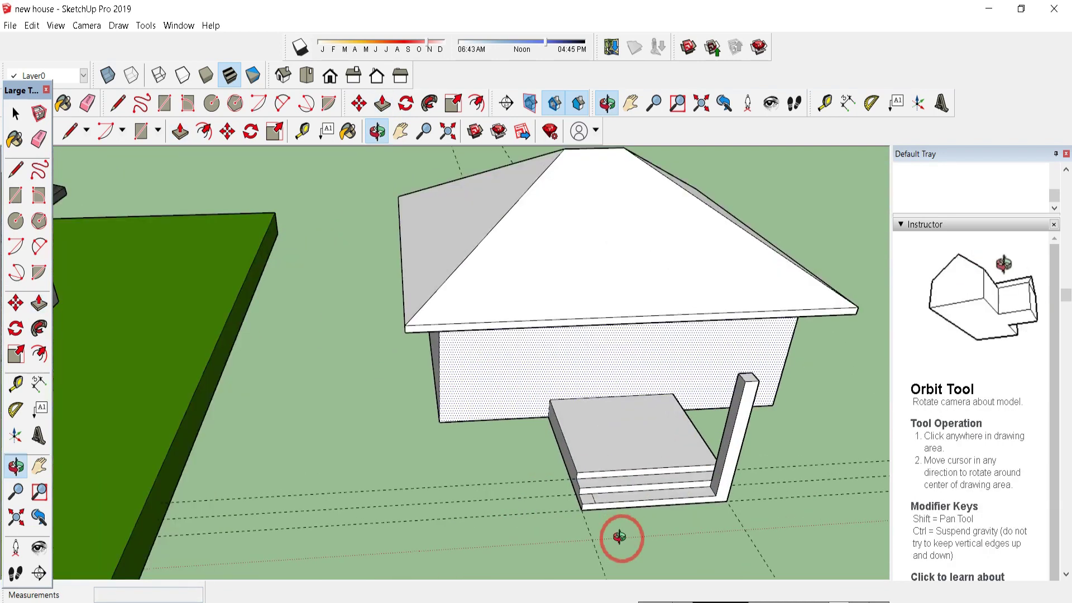
scroll(594, 502, "up", 8)
left_click(581, 495)
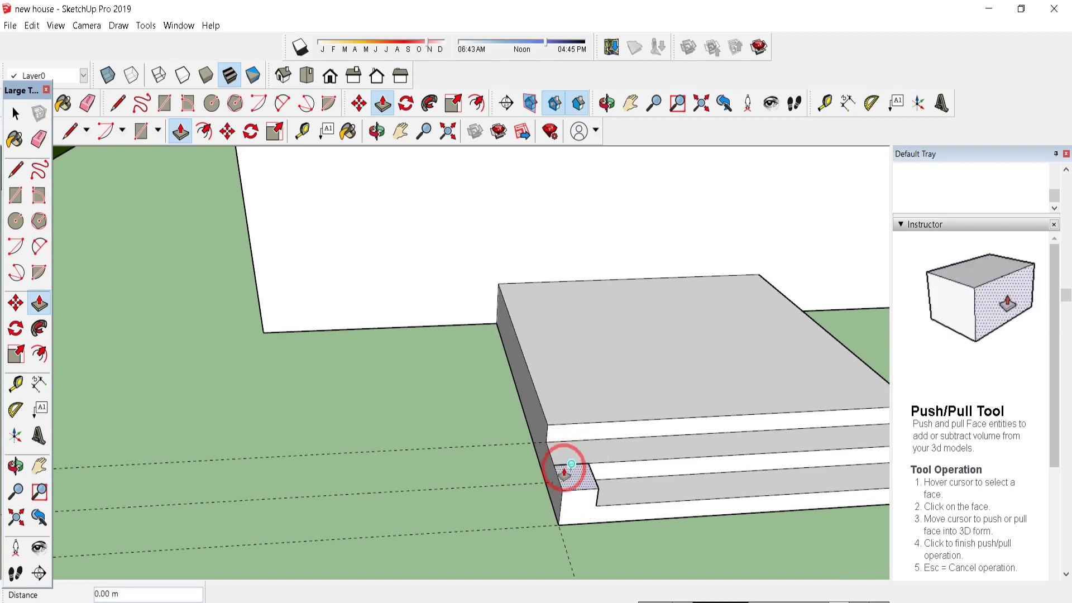
scroll(559, 481, "down", 5)
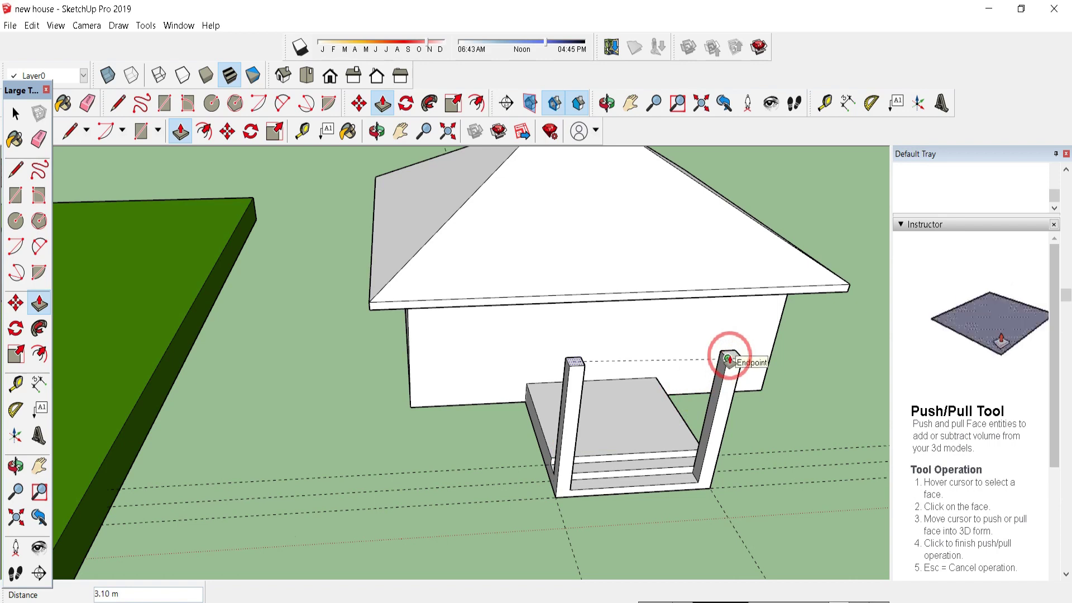
scroll(729, 359, "up", 6)
left_click(729, 359)
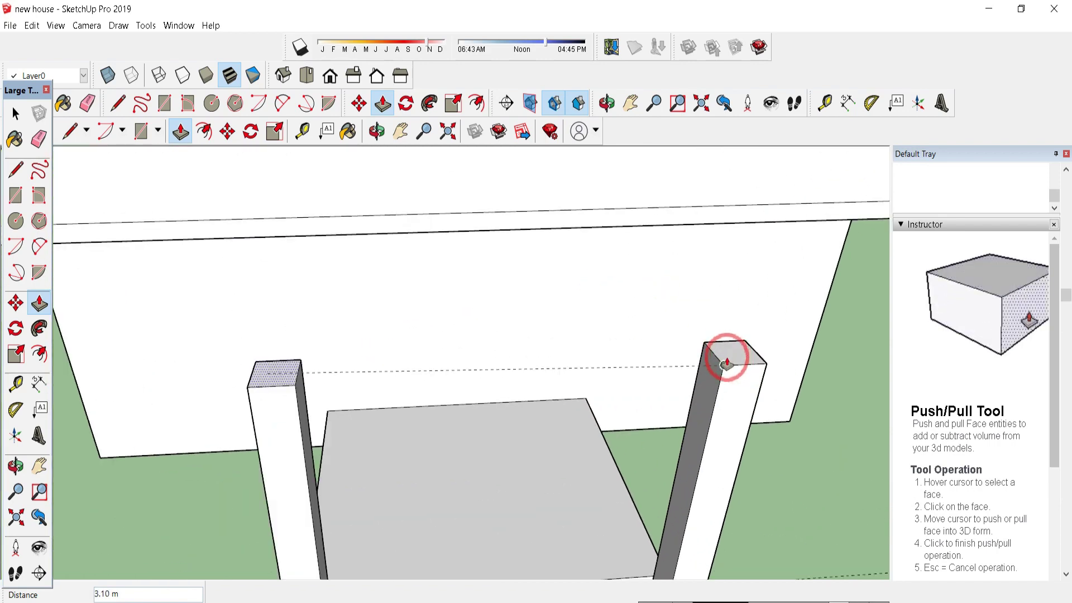
scroll(665, 359, "down", 6)
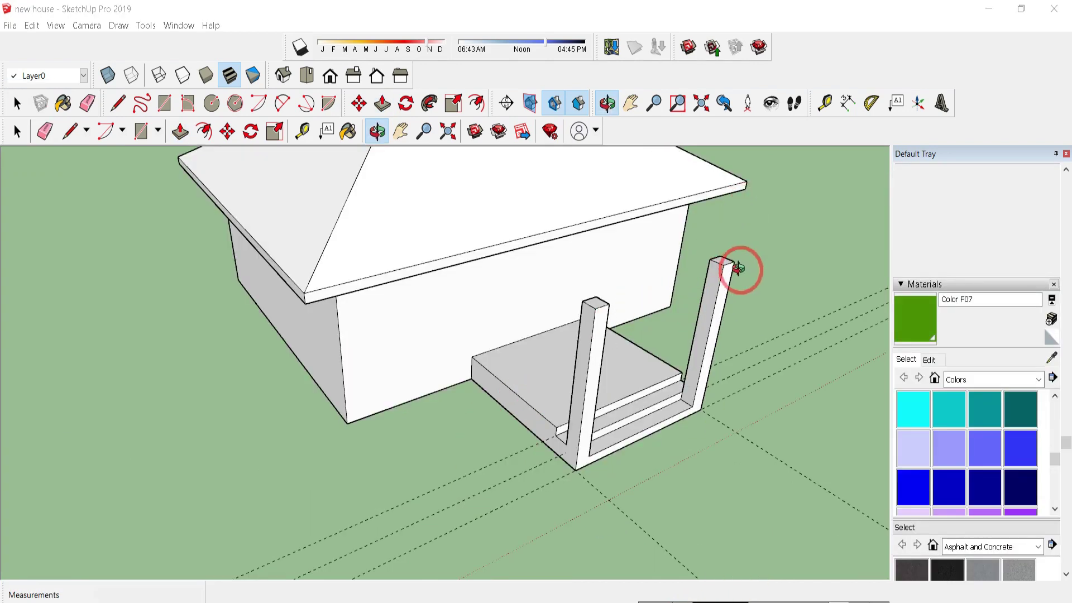
Step: Draw a 4.00 m edge from the right post's top corner to the left post's top corner
left_click_drag(737, 263, 697, 333)
key("l")
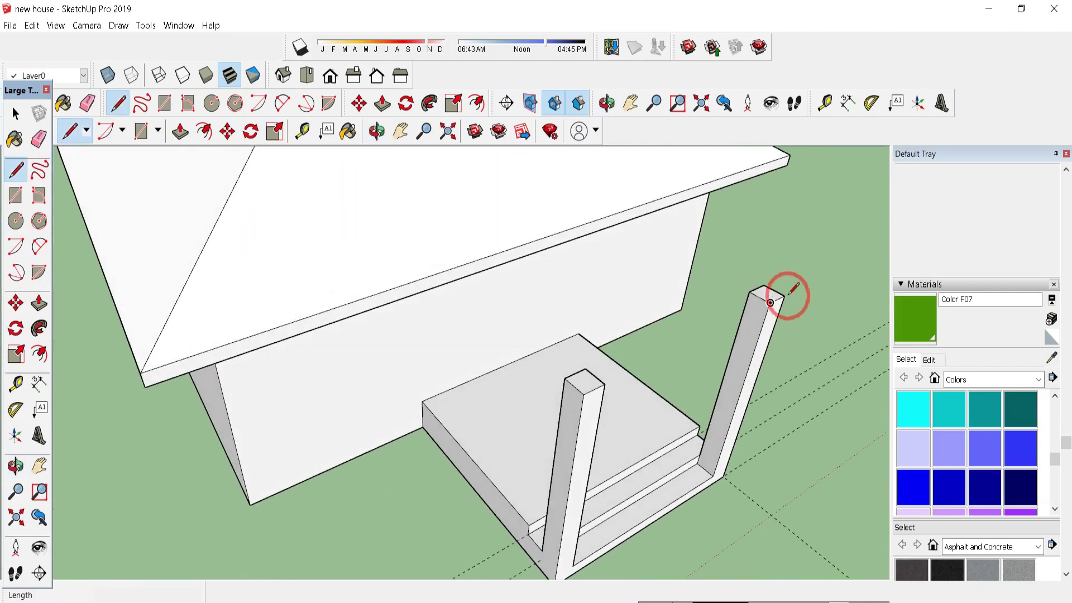
left_click(785, 295)
left_click(583, 393)
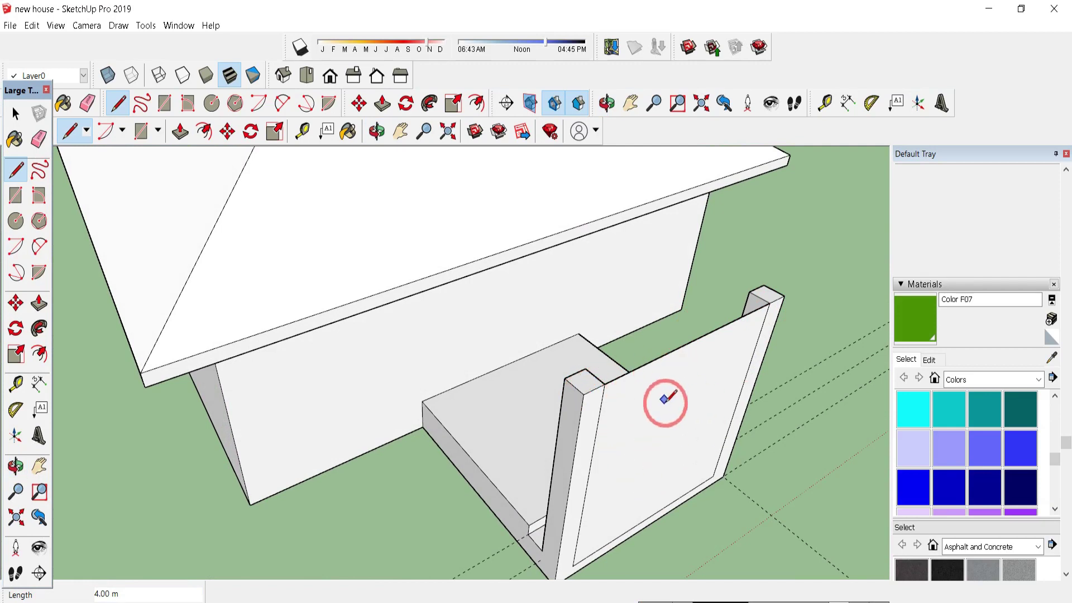
middle_click_drag(670, 407, 675, 316)
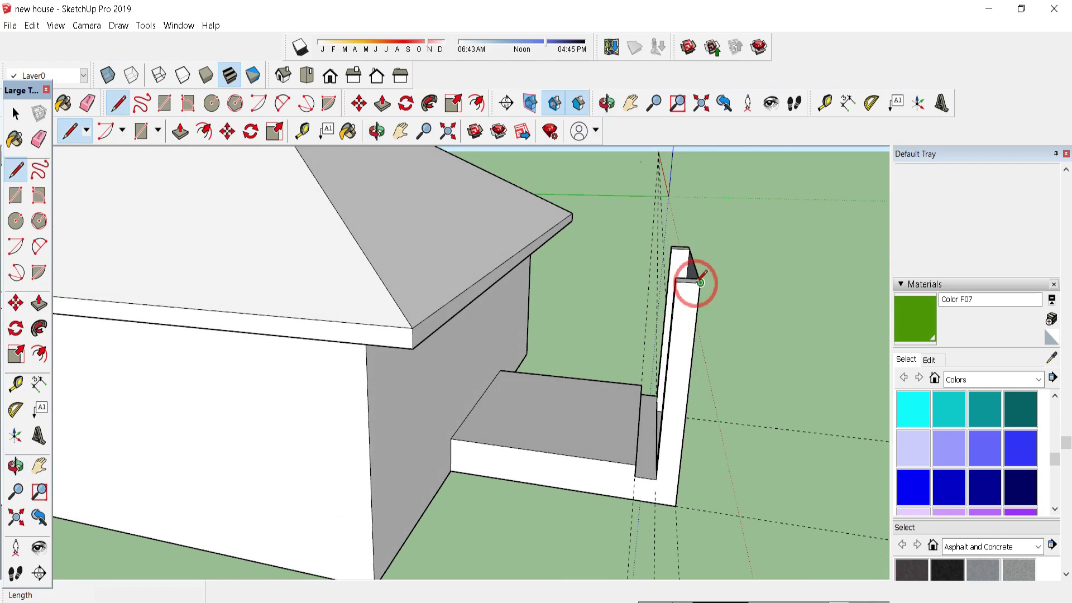
middle_click_drag(701, 282, 584, 251)
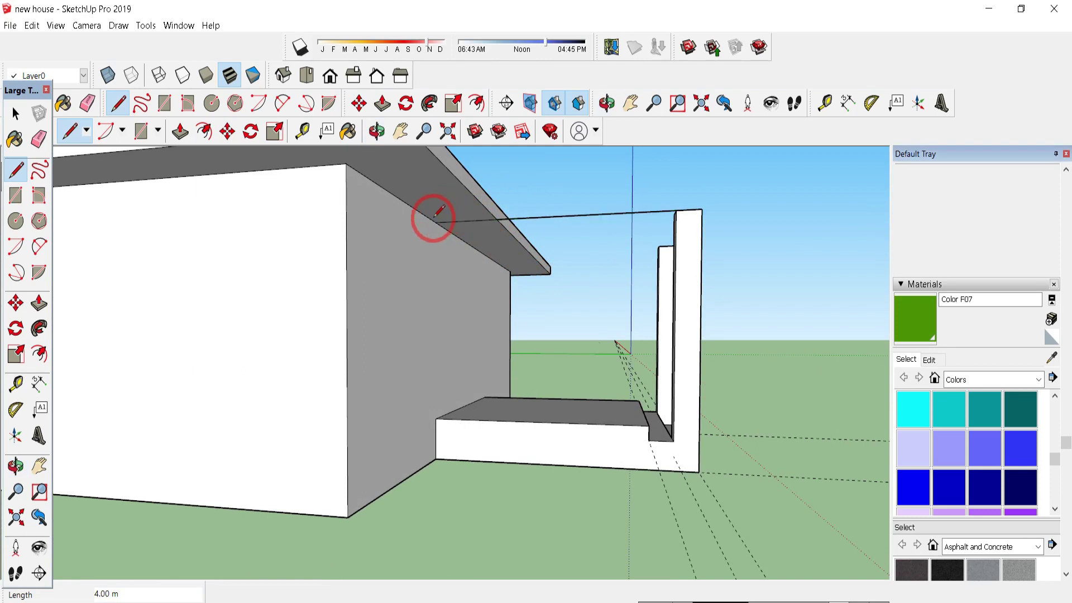
middle_click_drag(436, 225, 563, 253)
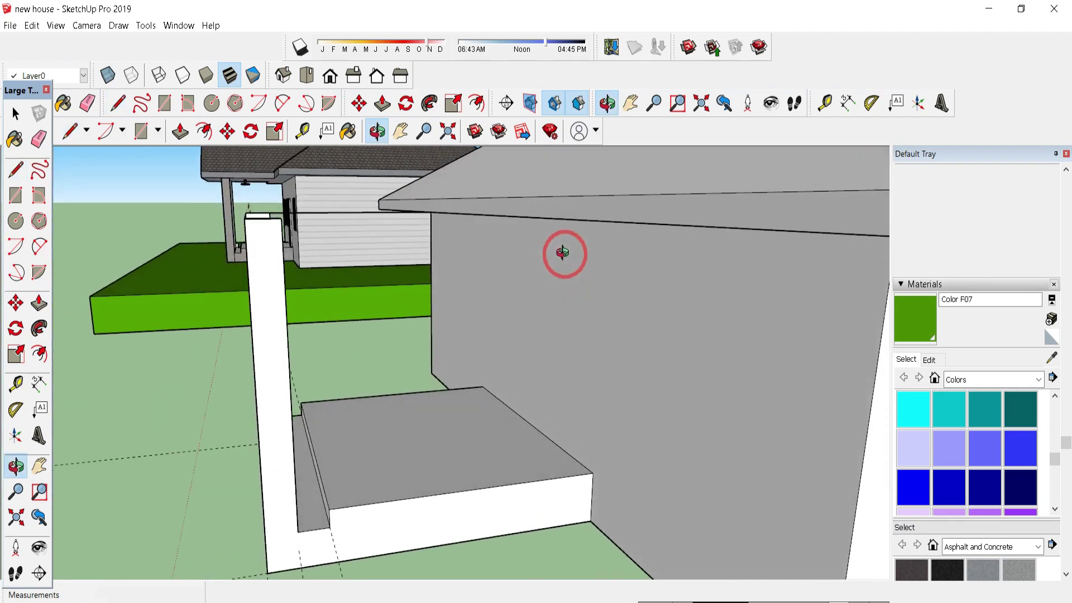
Step: Draw a line from the post top to the roof edge
key("l")
left_click(244, 218)
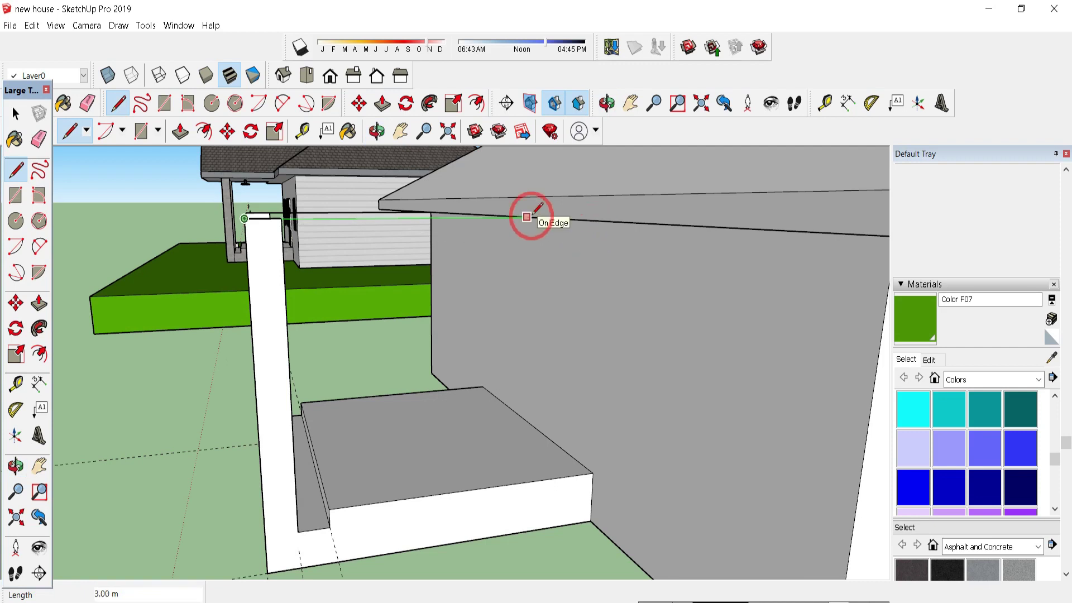
left_click(527, 216)
Step: Delete the porch box's front face
key("o")
left_click_drag(531, 215, 718, 311)
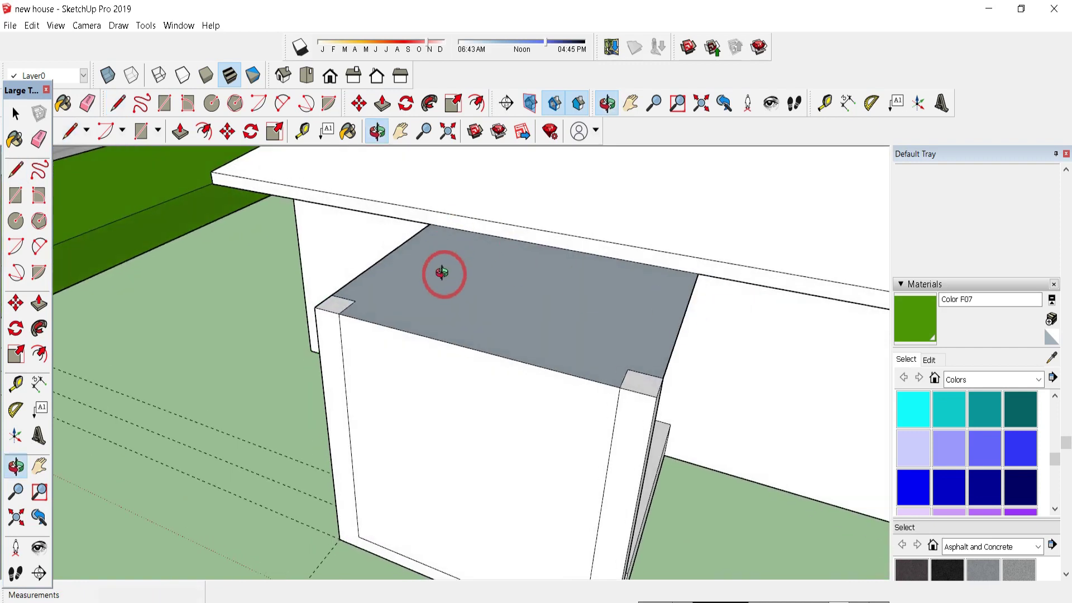
left_click_drag(442, 273, 237, 224)
key("space")
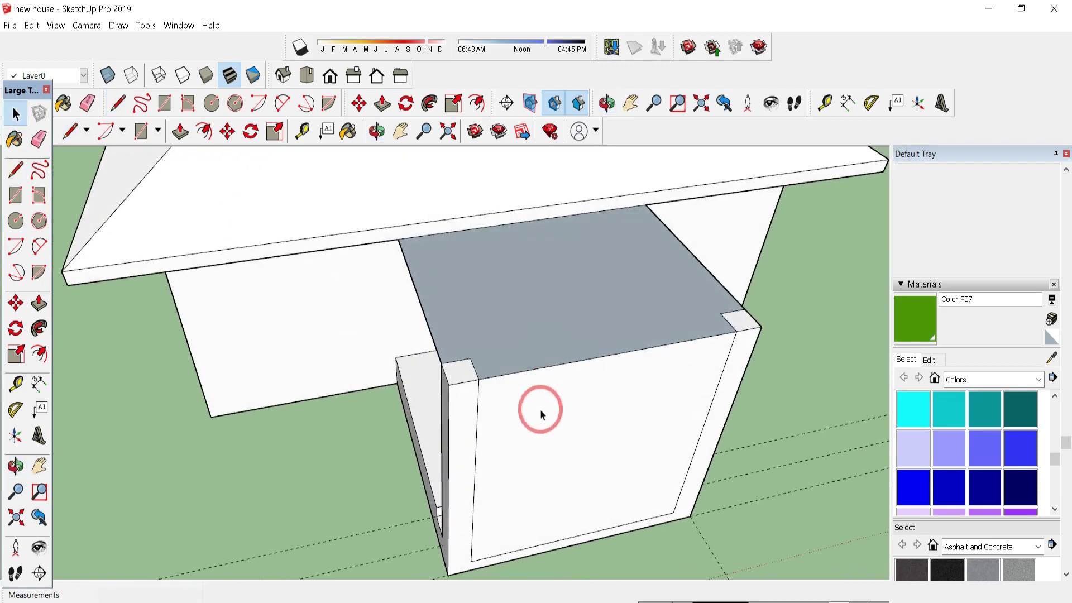
left_click(541, 412)
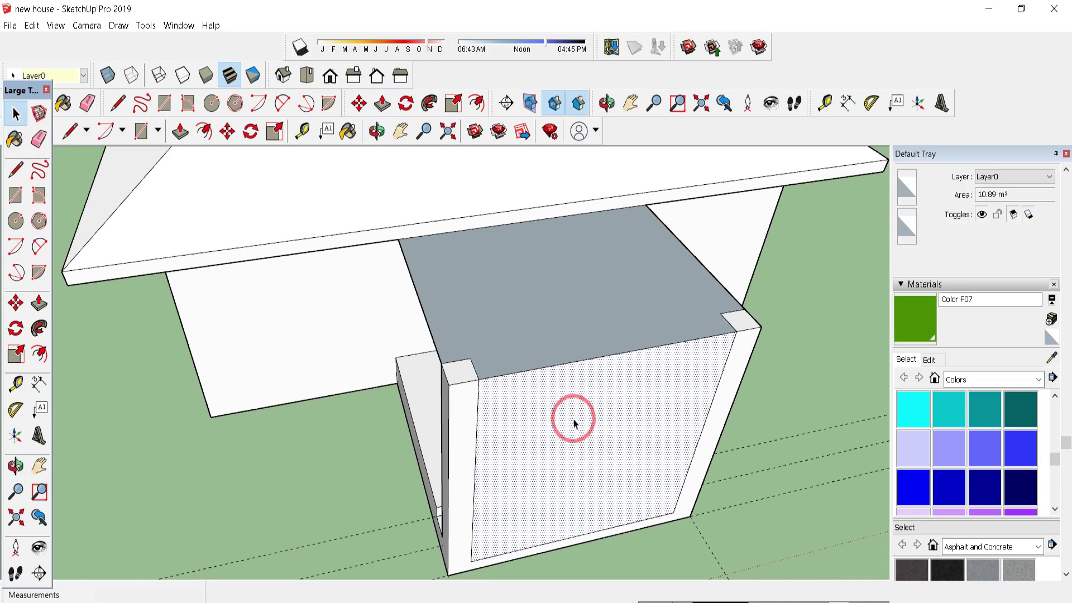
key("Delete")
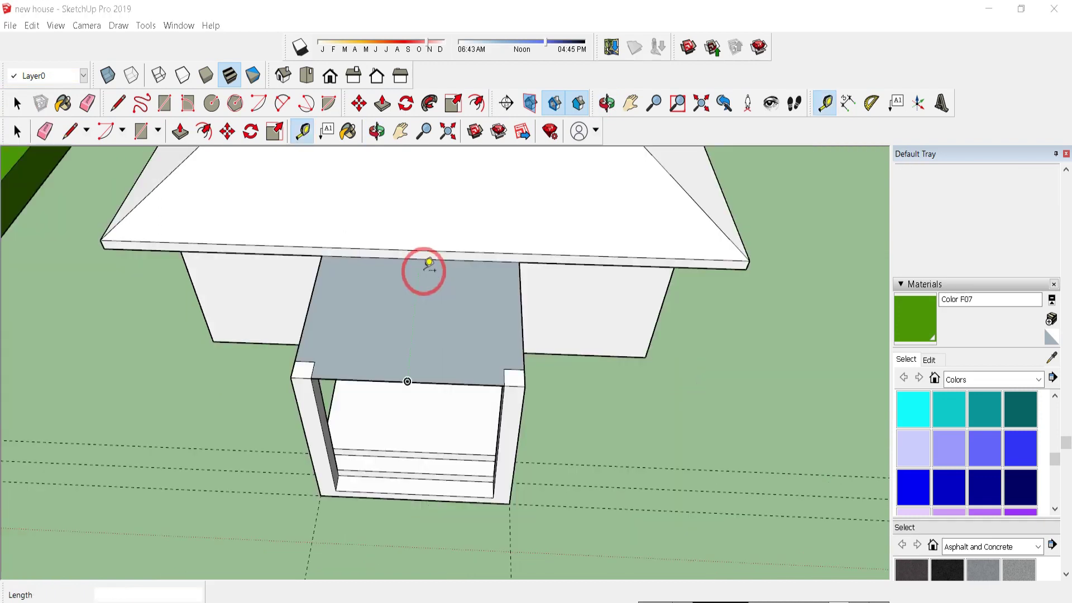
Step: Place guide lines 3.00 m and 4.00 m out in front of the porch
scroll(424, 266, "up", 3)
left_click(420, 260)
scroll(510, 285, "down", 2)
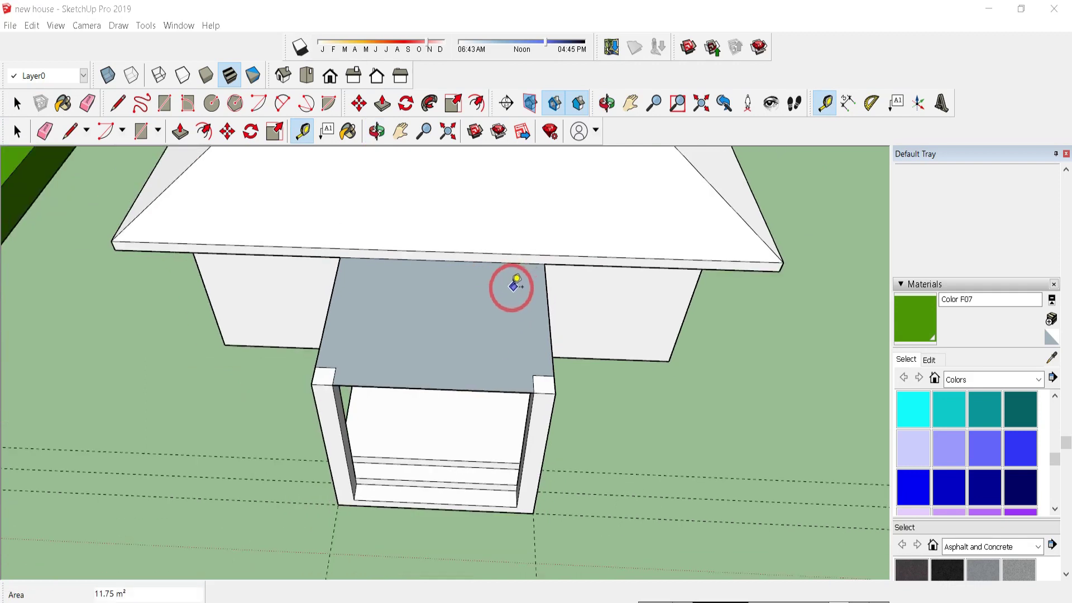
left_click(441, 260)
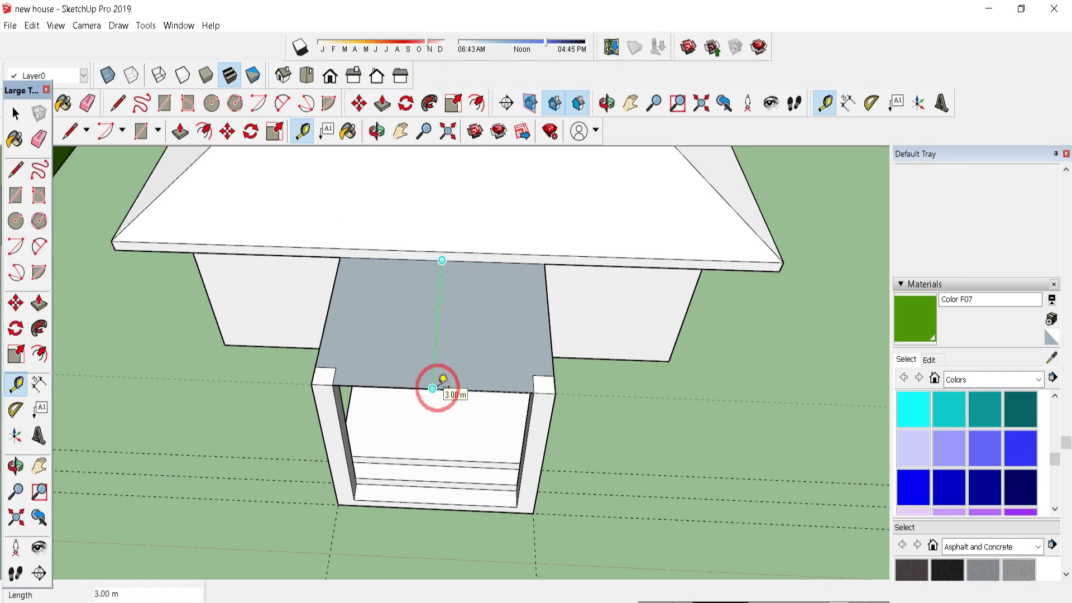
left_click(432, 388)
left_click(329, 307)
left_click(549, 314)
scroll(296, 363, "down", 4)
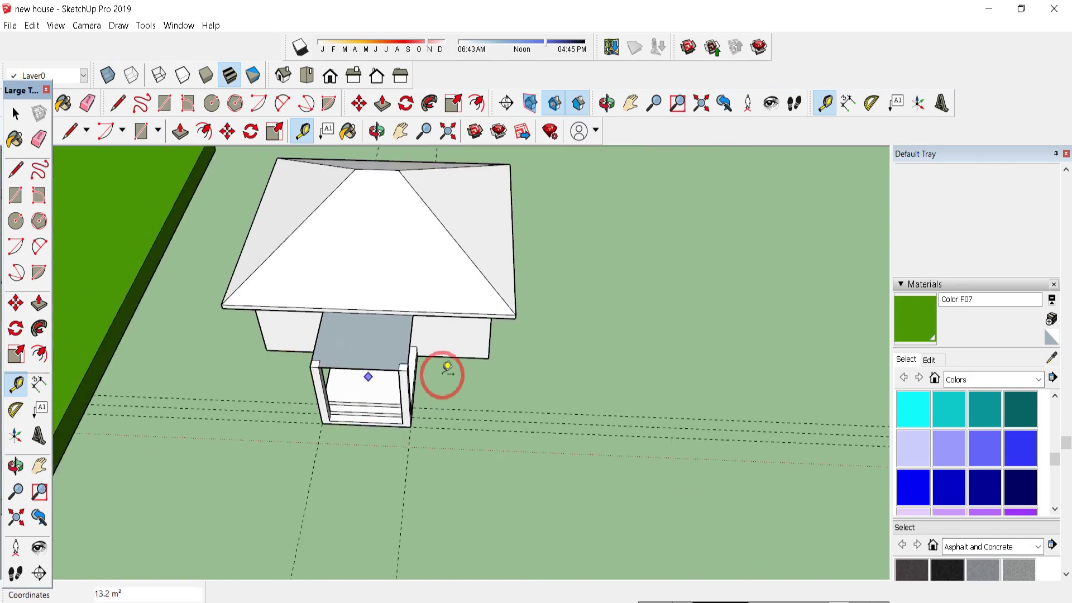
scroll(443, 370, "up", 3)
Step: Draw a rectangle on the ground beside the house and reverse its face
key("r")
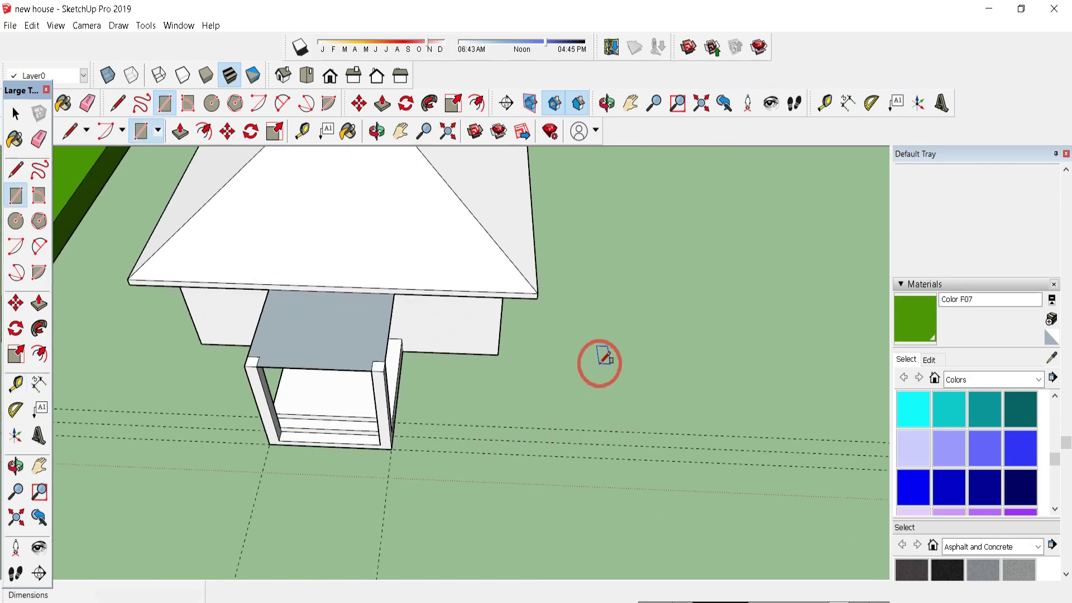
left_click(600, 364)
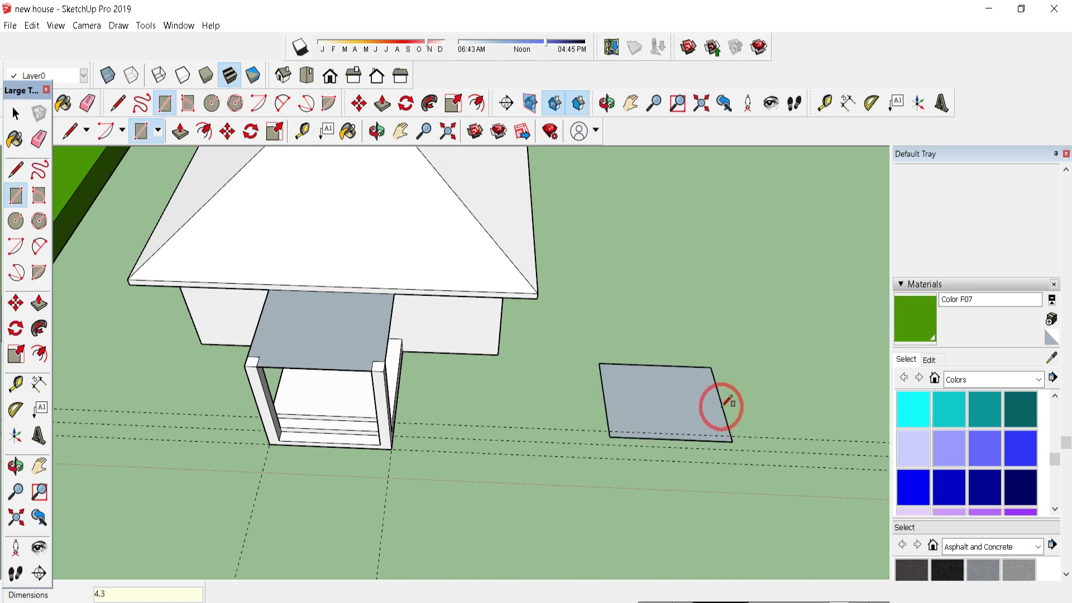
scroll(718, 415, "up", 1)
scroll(739, 419, "up", 1)
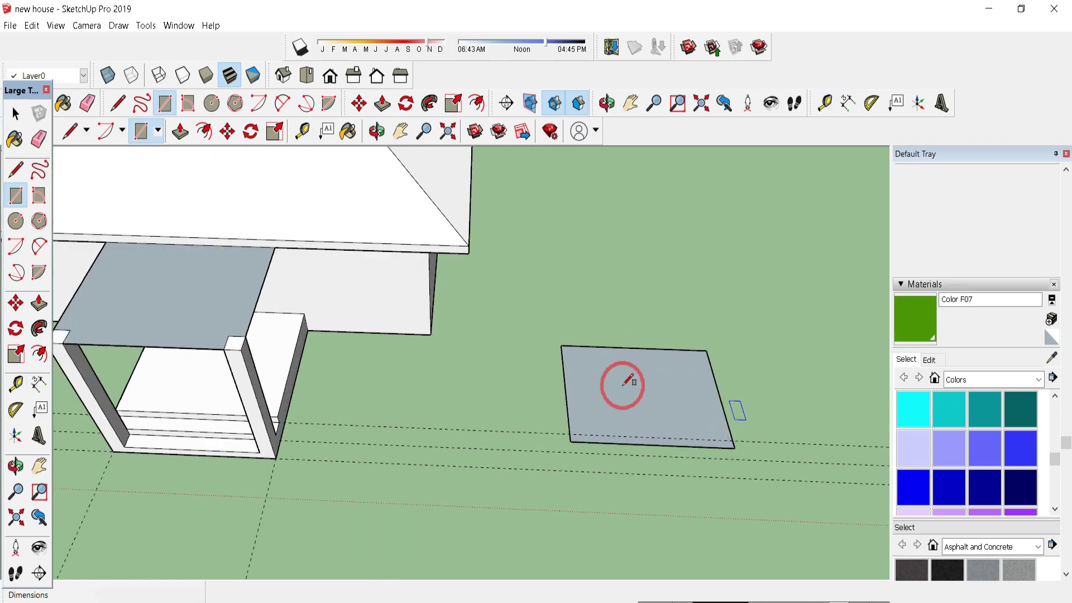
key("space")
right_click(611, 390)
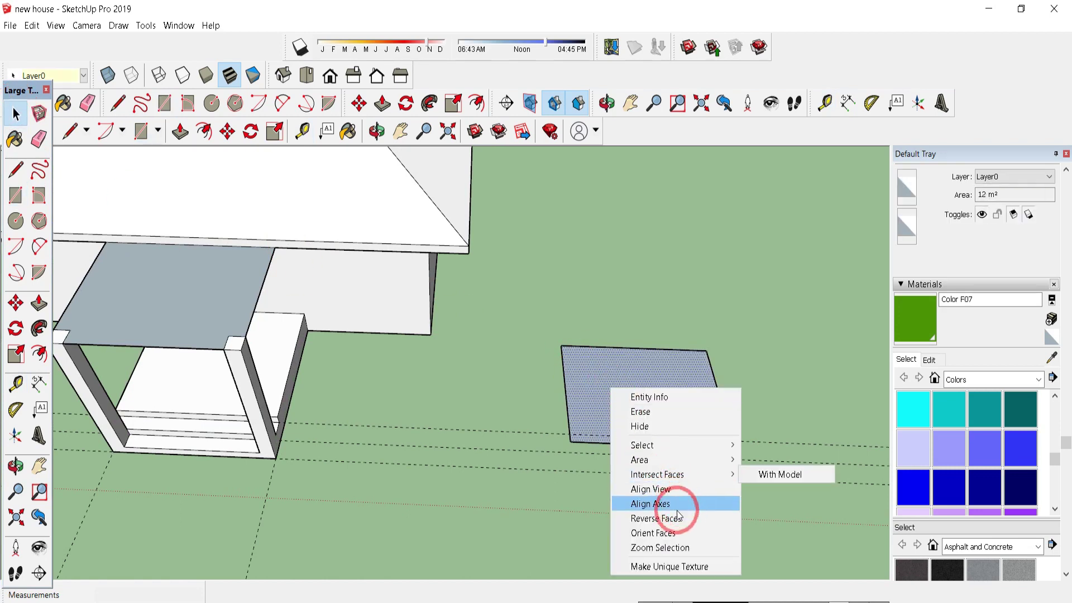
key("Escape")
Step: Select the ground rectangle's right edge
key("f")
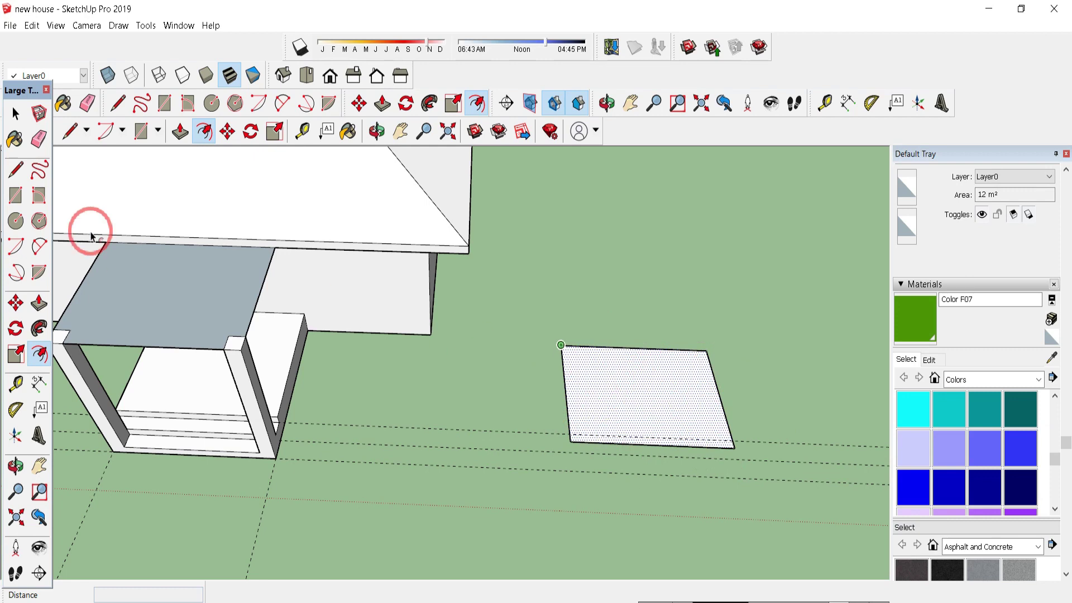
left_click(16, 113)
middle_click_drag(669, 351, 678, 387)
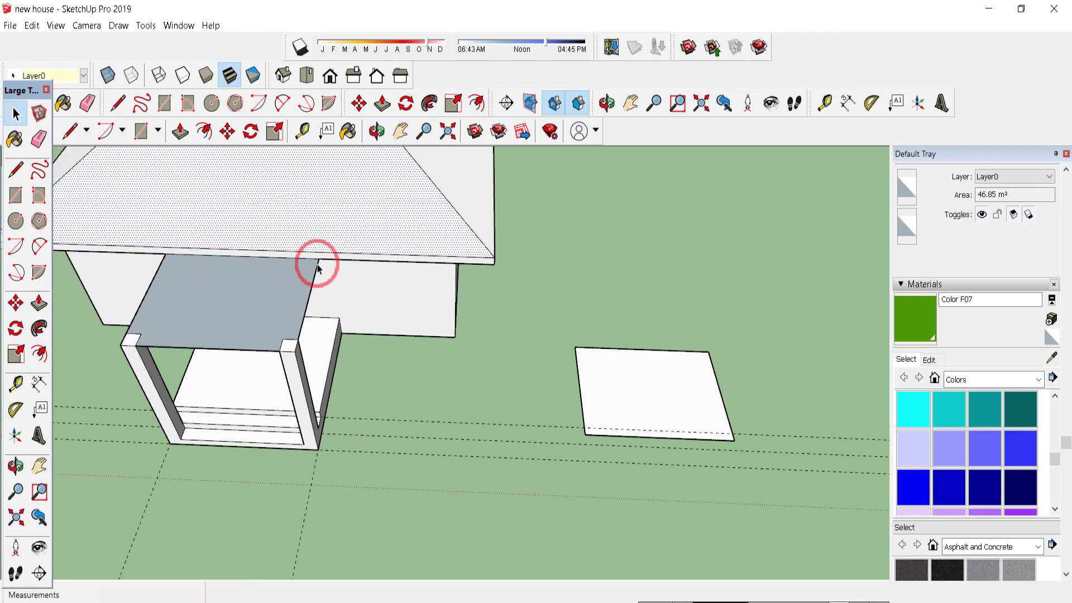
left_click(580, 393)
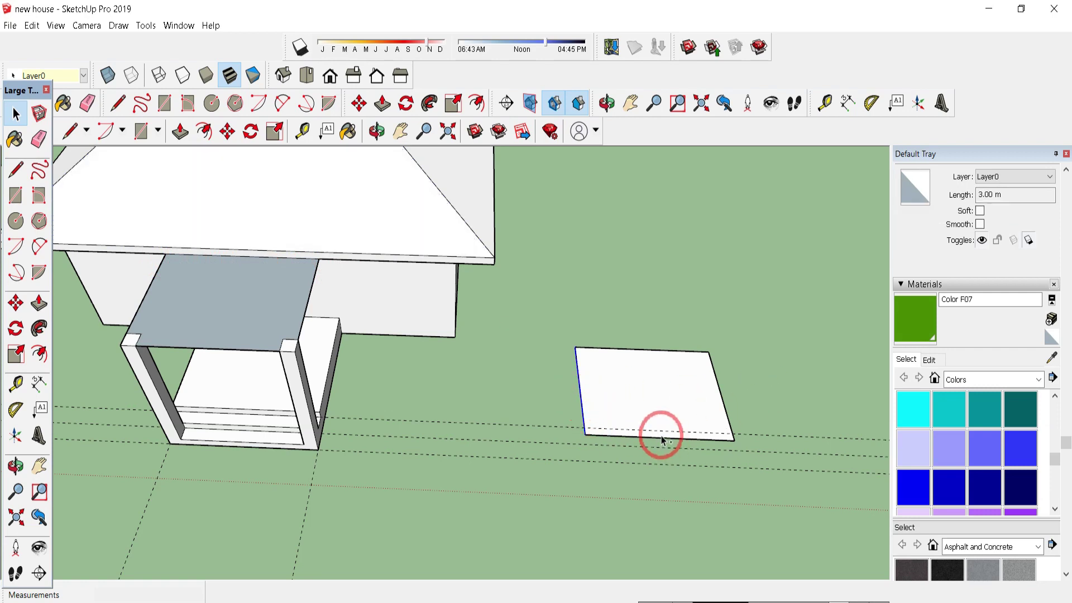
left_click(721, 391)
scroll(725, 390, "up", 2)
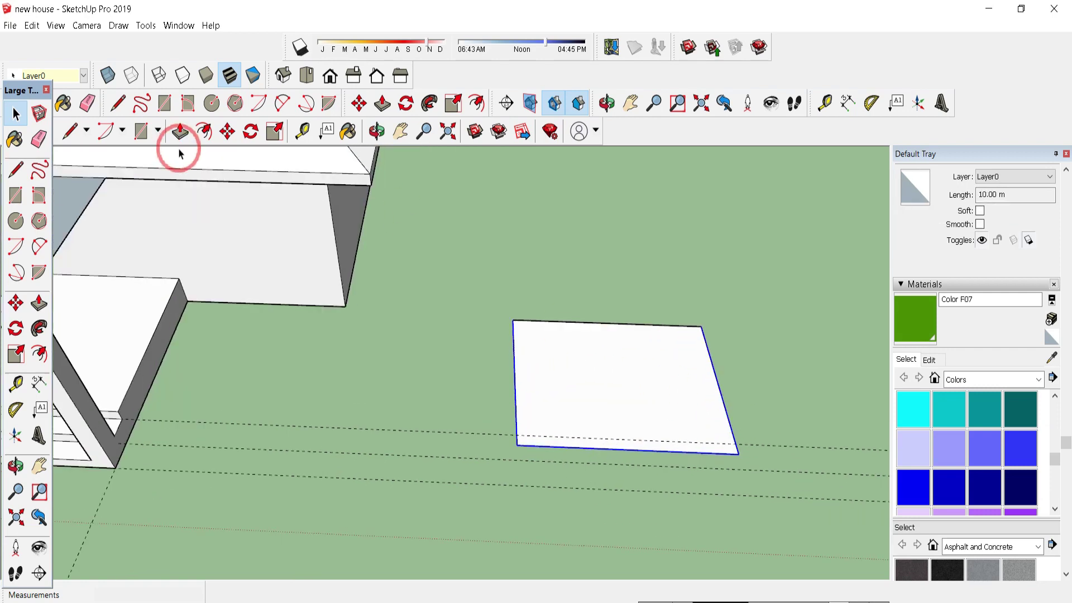
Step: Offset the rectangle's outline outward to form a border
left_click(205, 132)
left_click(488, 385)
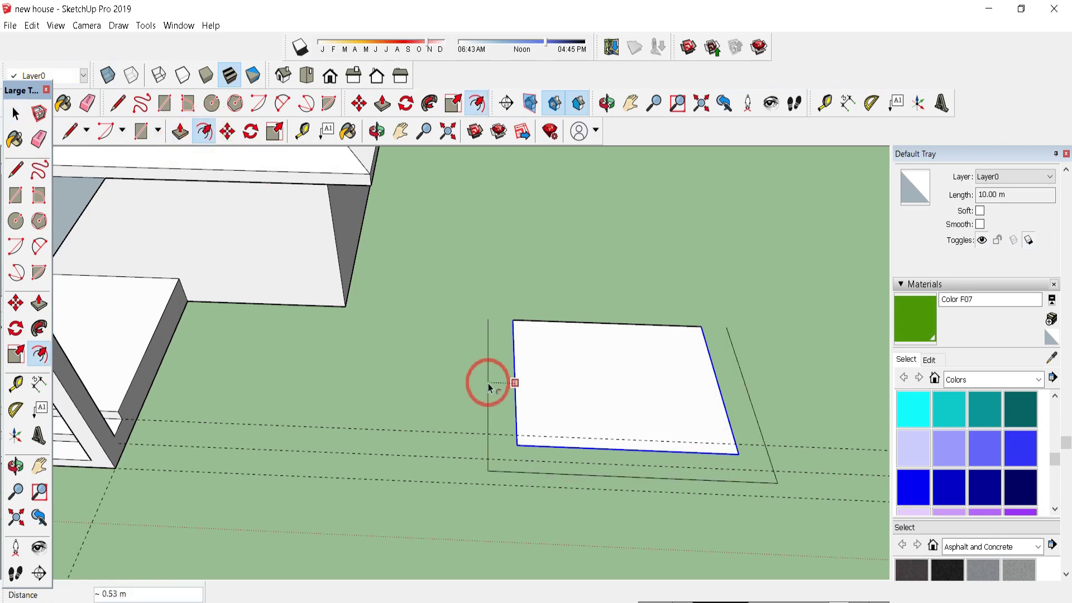
key("Return")
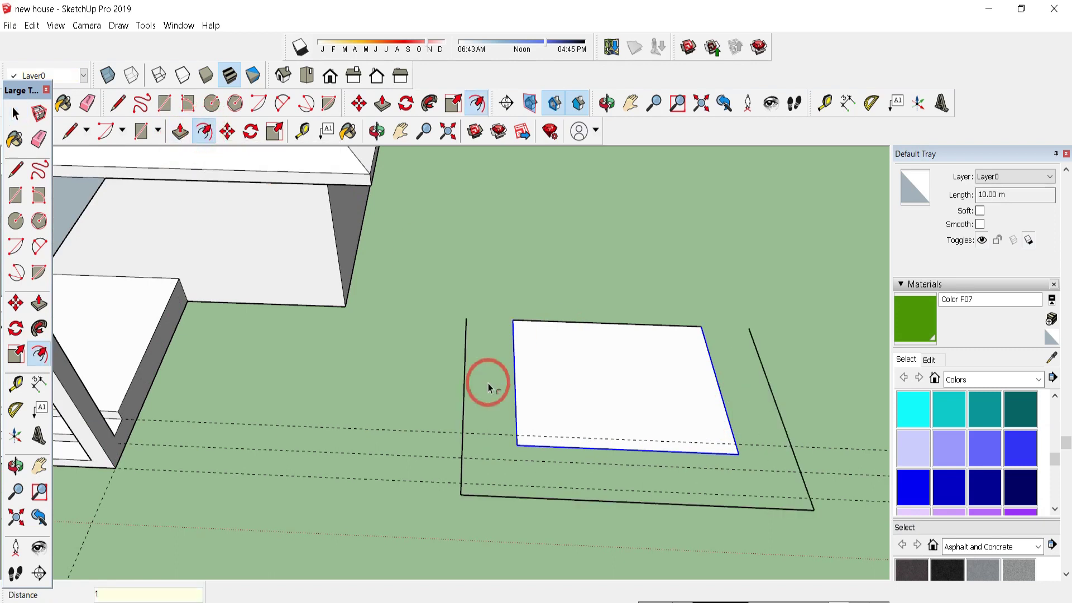
Step: Select the dashed guide lines across the ground
middle_click_drag(344, 347, 400, 391)
key("space")
left_click(391, 406)
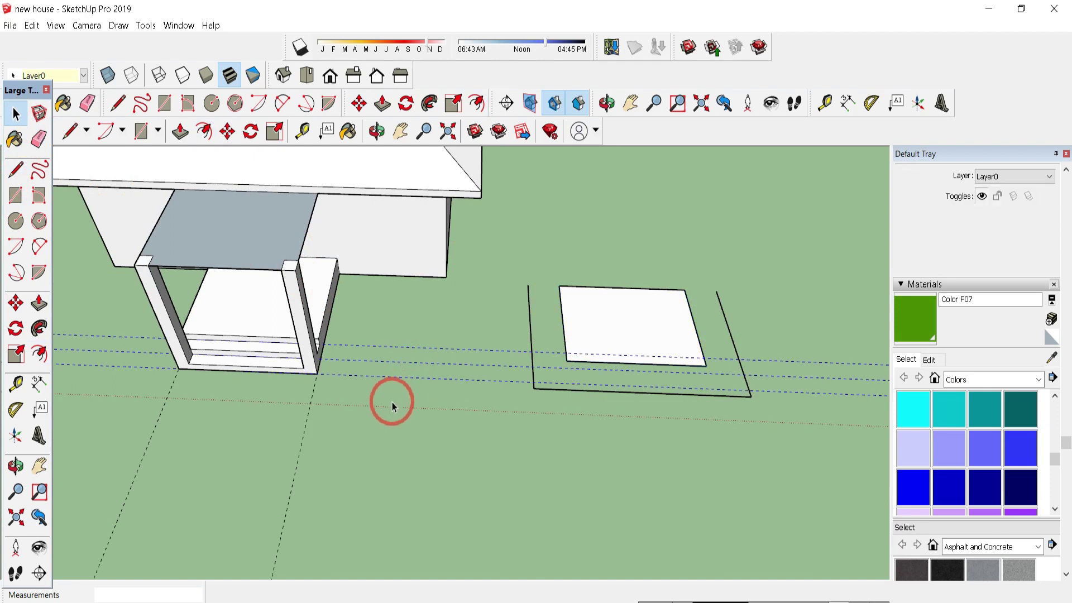
left_click_drag(359, 423, 126, 429)
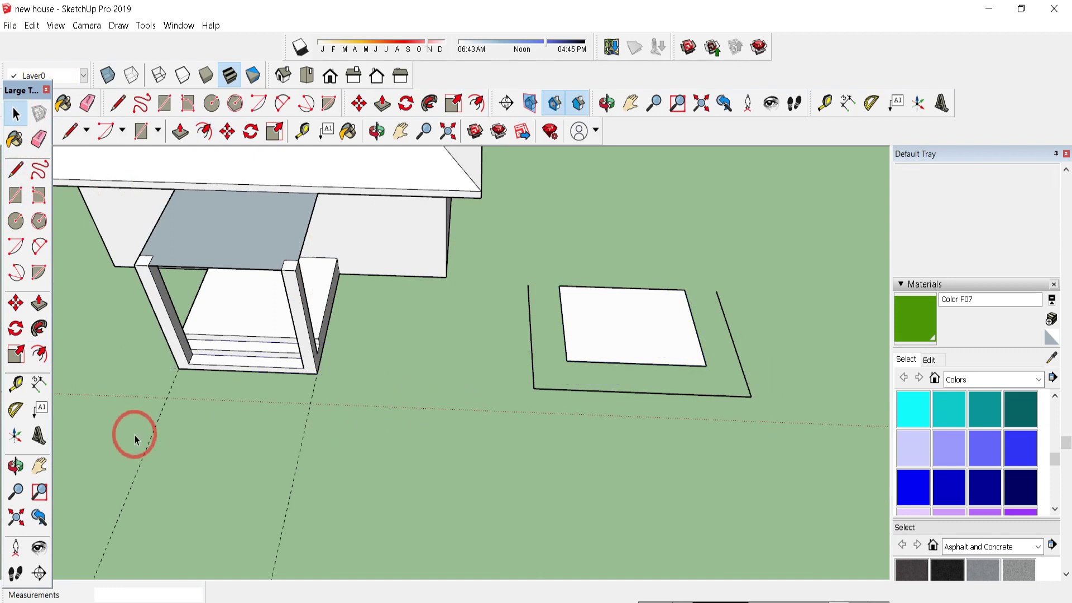
Step: Close the open corner of the outer outline with a line to make a face
middle_click_drag(135, 439, 475, 280)
key("l")
left_click(475, 280)
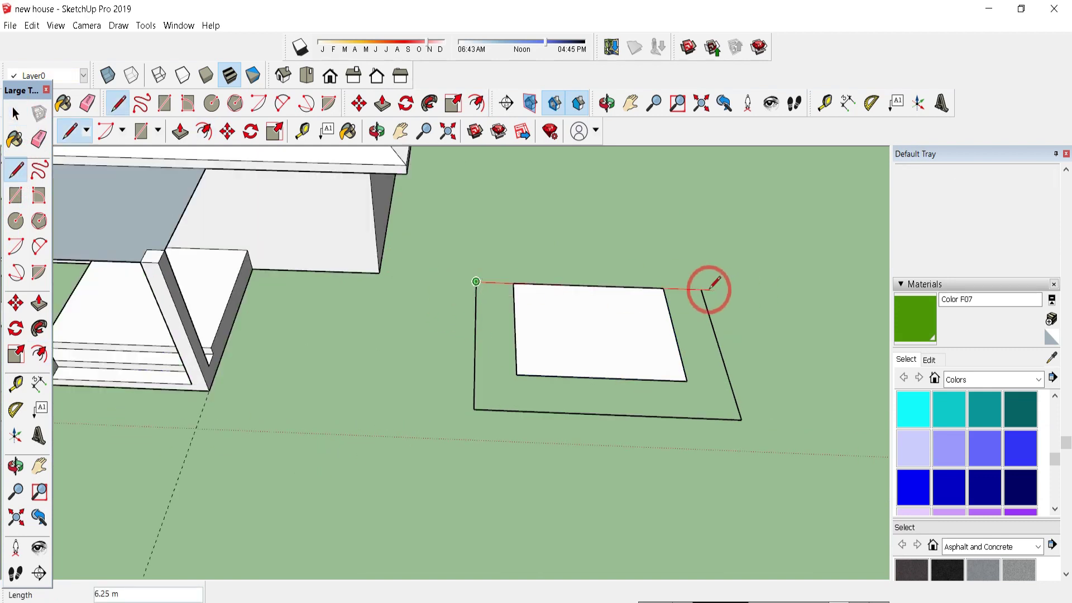
left_click(702, 290)
scroll(689, 283, "up", 2)
Step: Raise the inner rectangle and the outer border flush at 0.20 m
key("p")
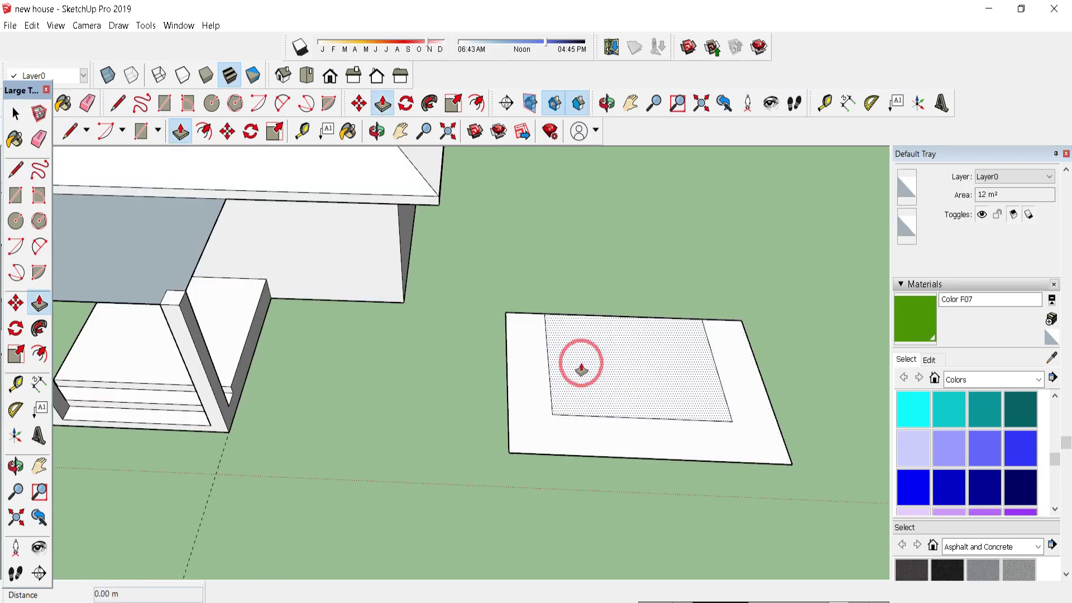
left_click_drag(581, 363, 584, 353)
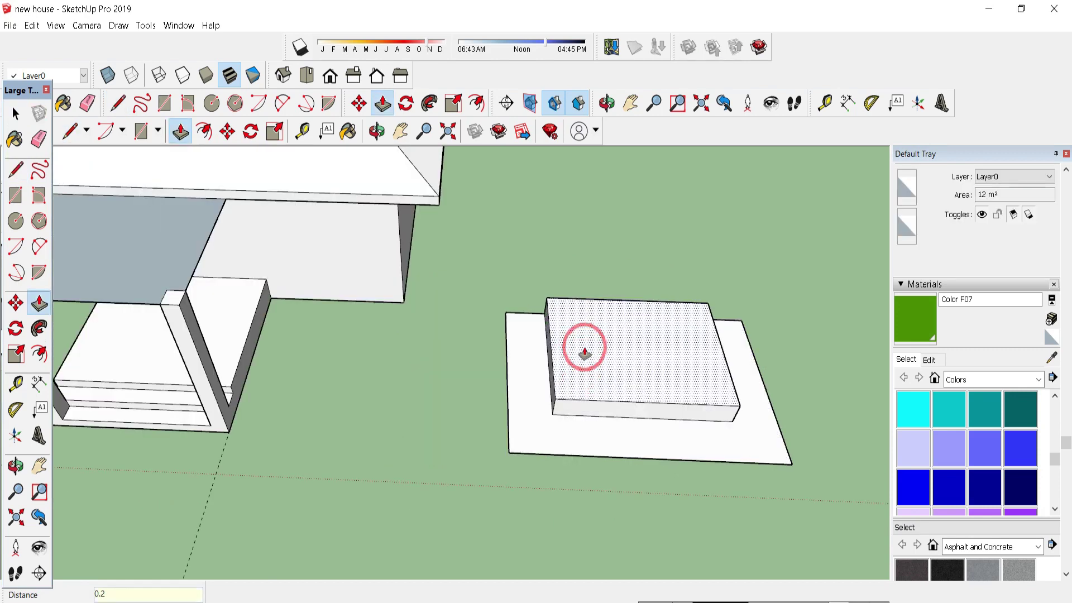
key("Return")
left_click(545, 390)
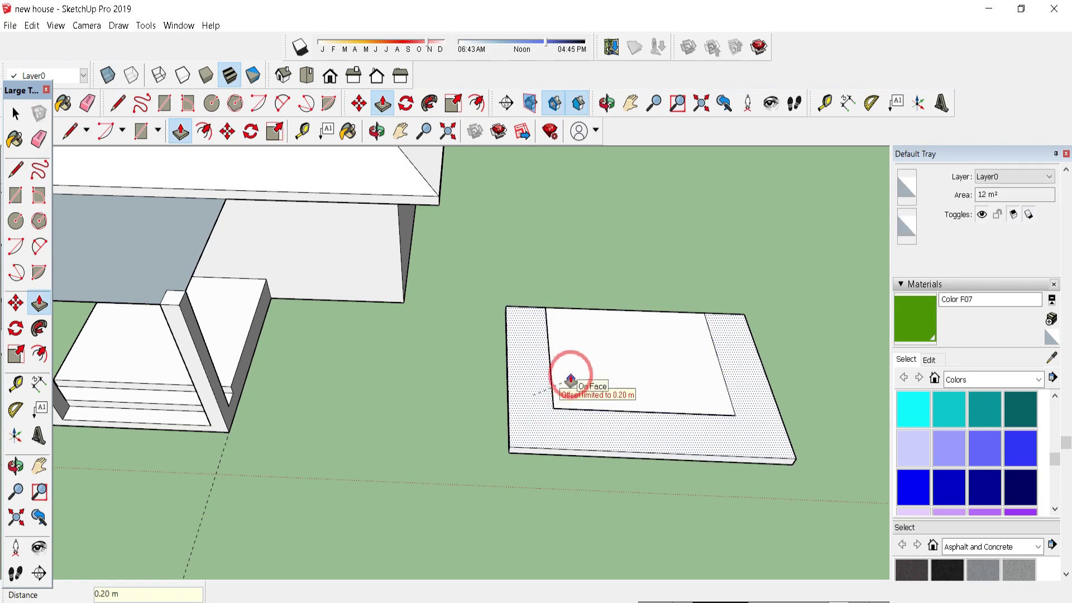
left_click(568, 373)
Step: Select the whole raised slab
middle_click_drag(773, 334, 332, 323)
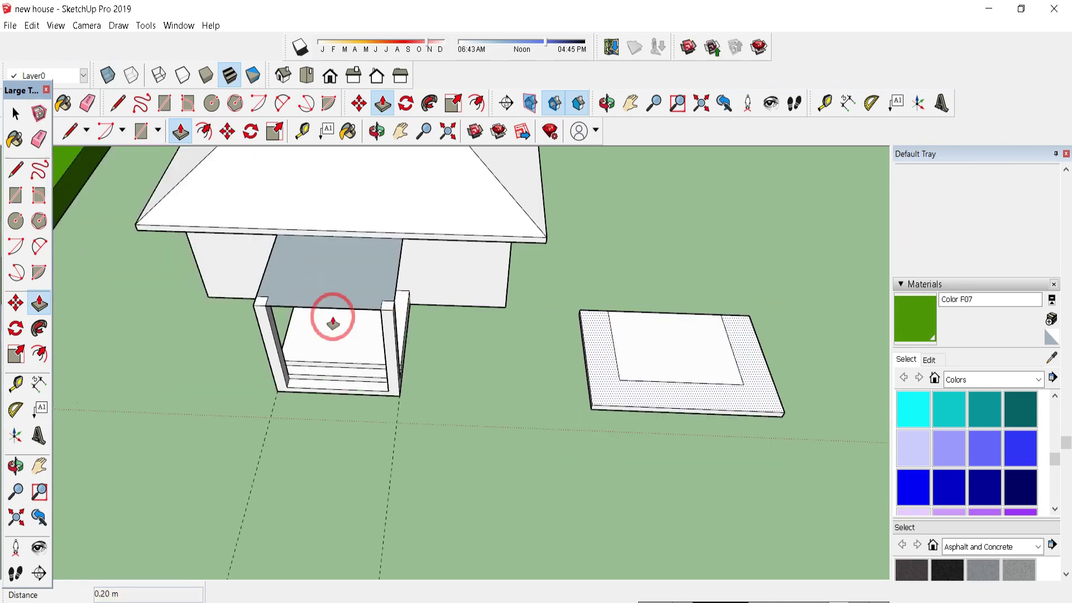
key("space")
left_click_drag(561, 286, 823, 454)
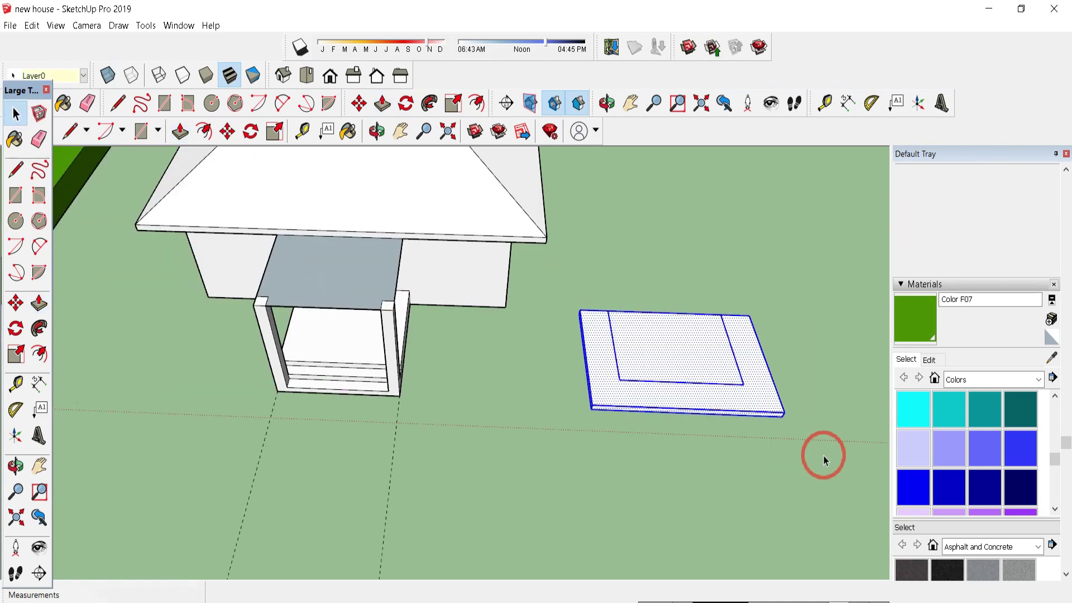
Step: Move the thick slab by its corner onto the top endpoint of the porch post
left_click(227, 133)
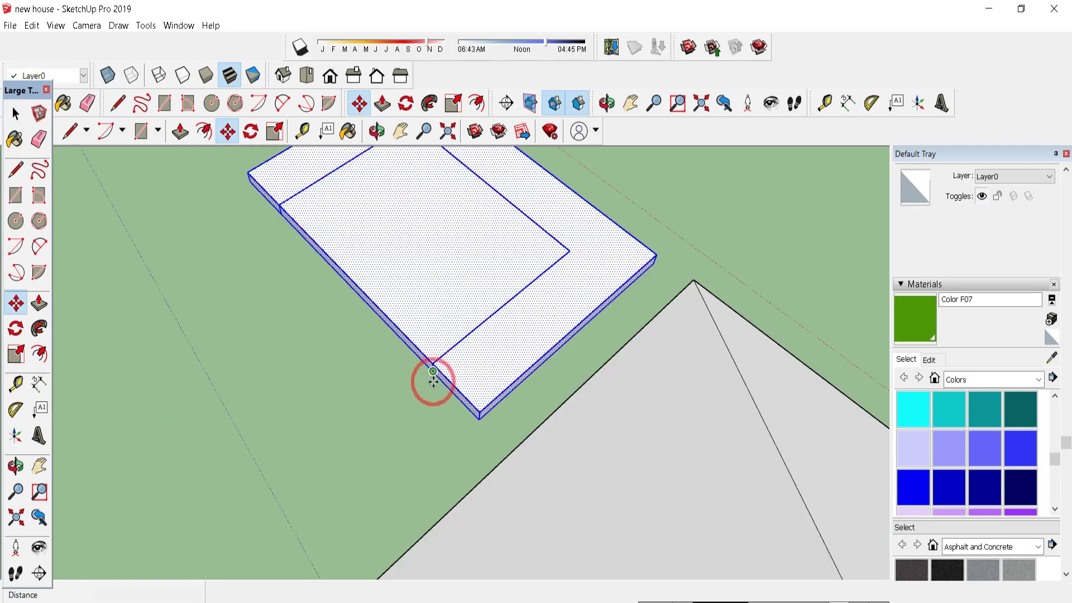
left_click(433, 381)
scroll(433, 371, "up", 3)
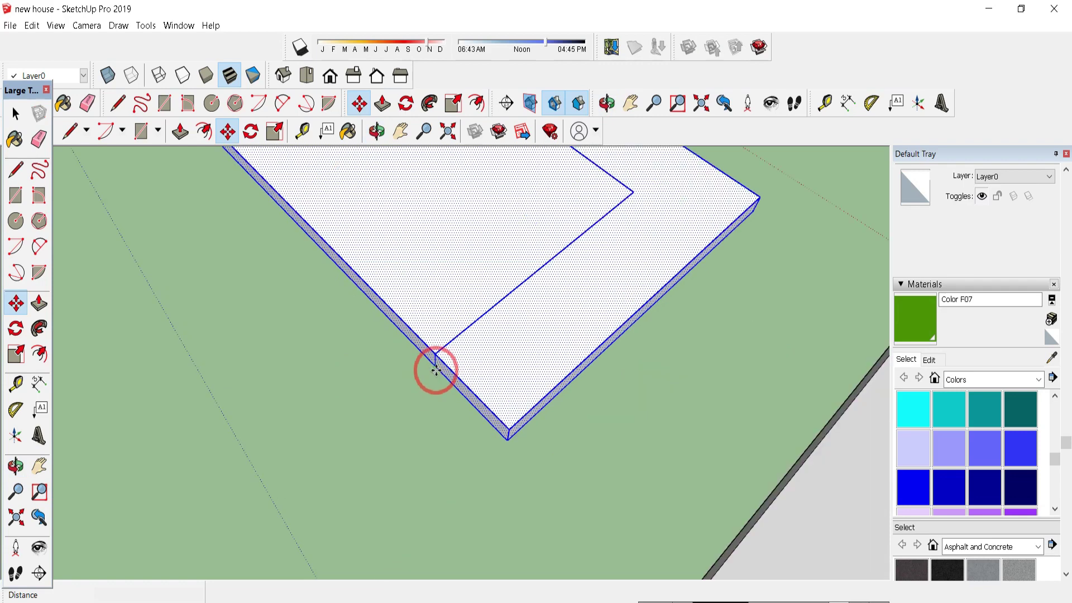
scroll(218, 328, "down", 5)
scroll(304, 338, "up", 5)
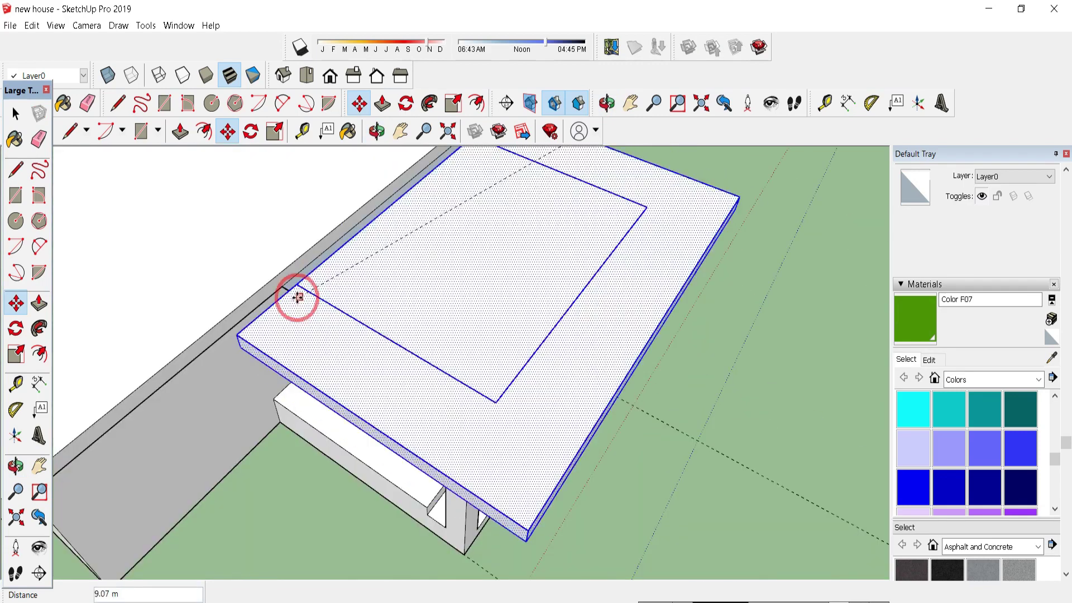
left_click(282, 287)
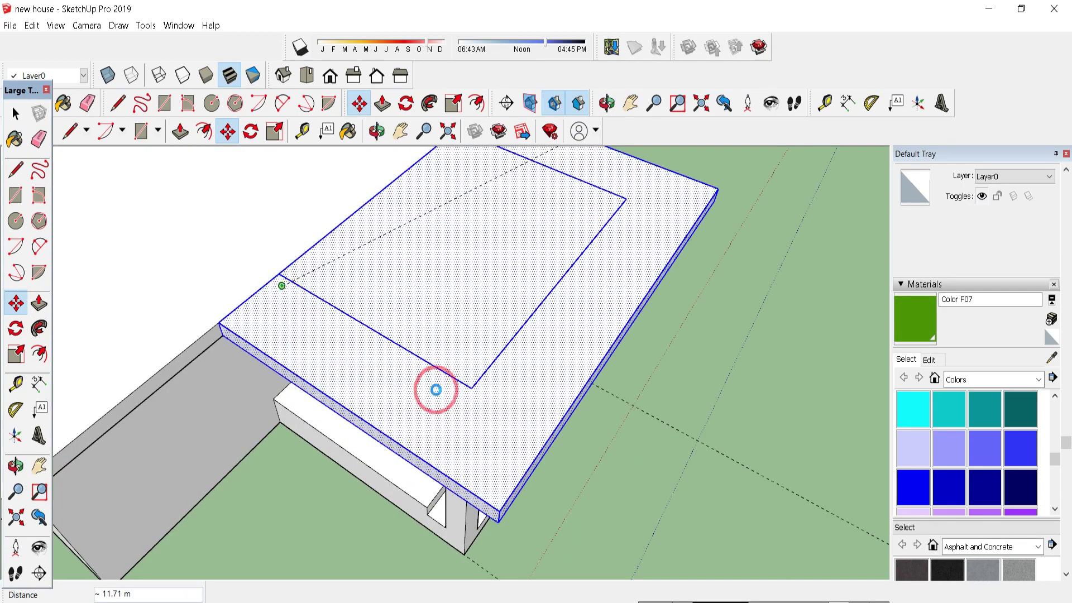
Step: Start a line at the porch roof edge, then orbit to see both houses
middle_click_drag(433, 385, 623, 229)
scroll(624, 228, "down", 2)
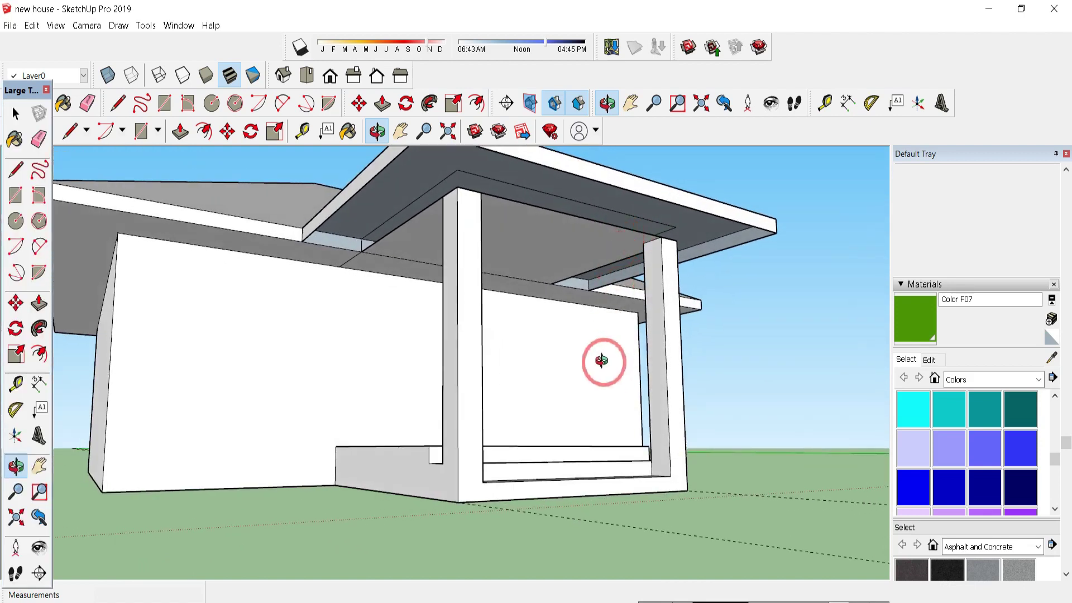
key("l")
scroll(605, 374, "down", 2)
scroll(559, 335, "up", 4)
left_click(356, 291)
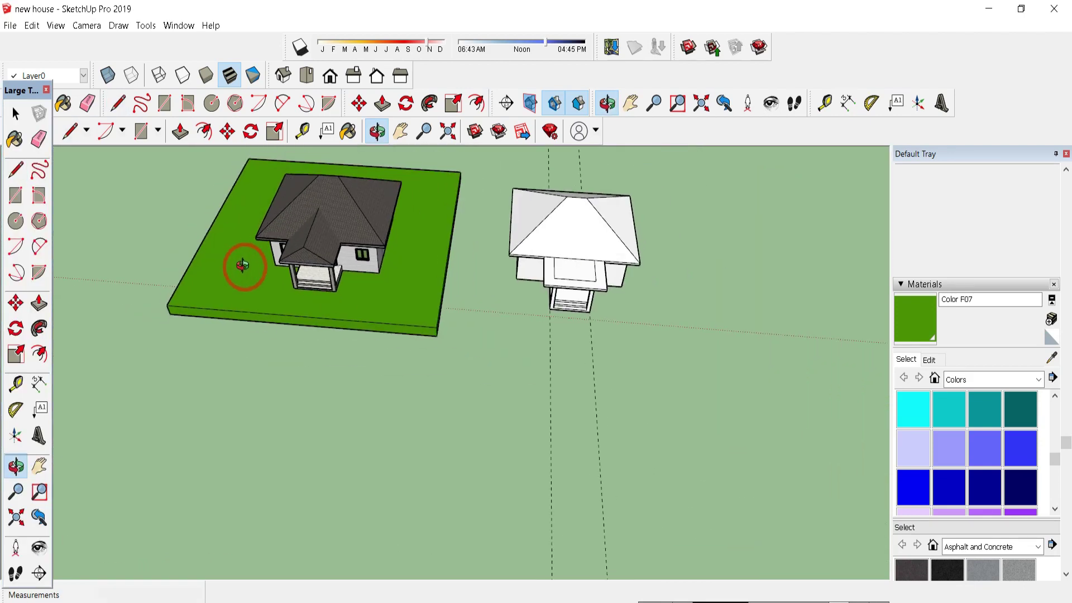
left_click_drag(242, 265, 304, 254)
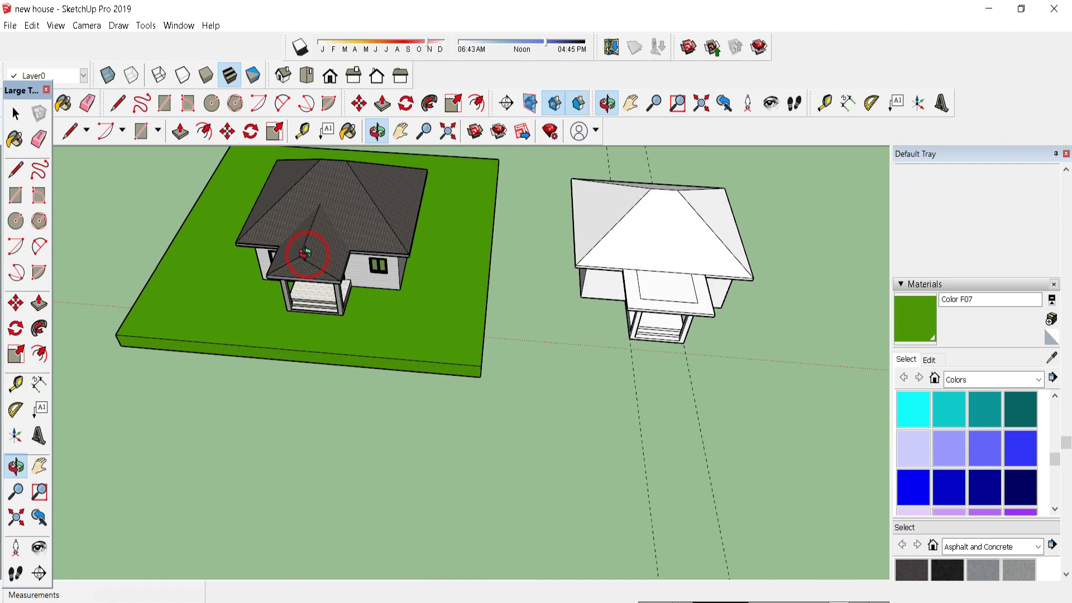
scroll(659, 212, "up", 5)
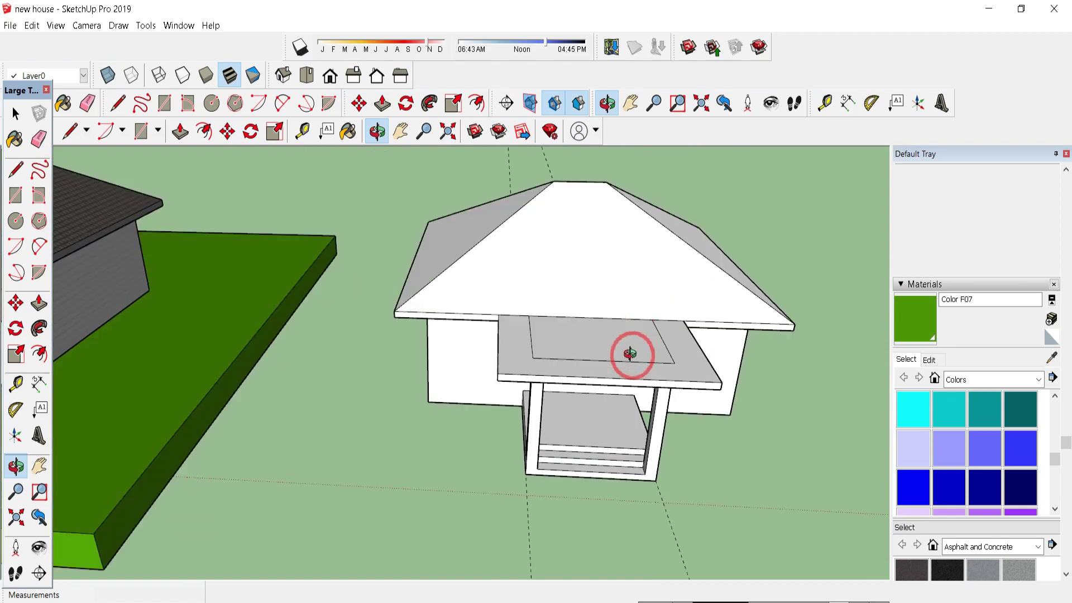
Step: Draw lines from the slab edges to the main roof, forming triangular gable faces
key("l")
left_click(610, 375)
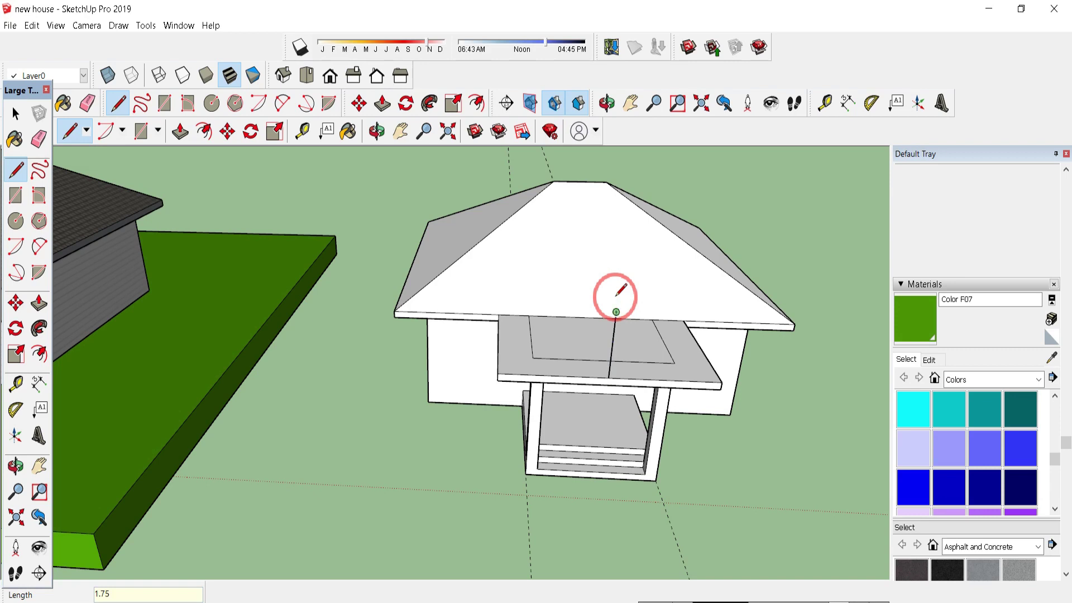
left_click(615, 312)
left_click(498, 374)
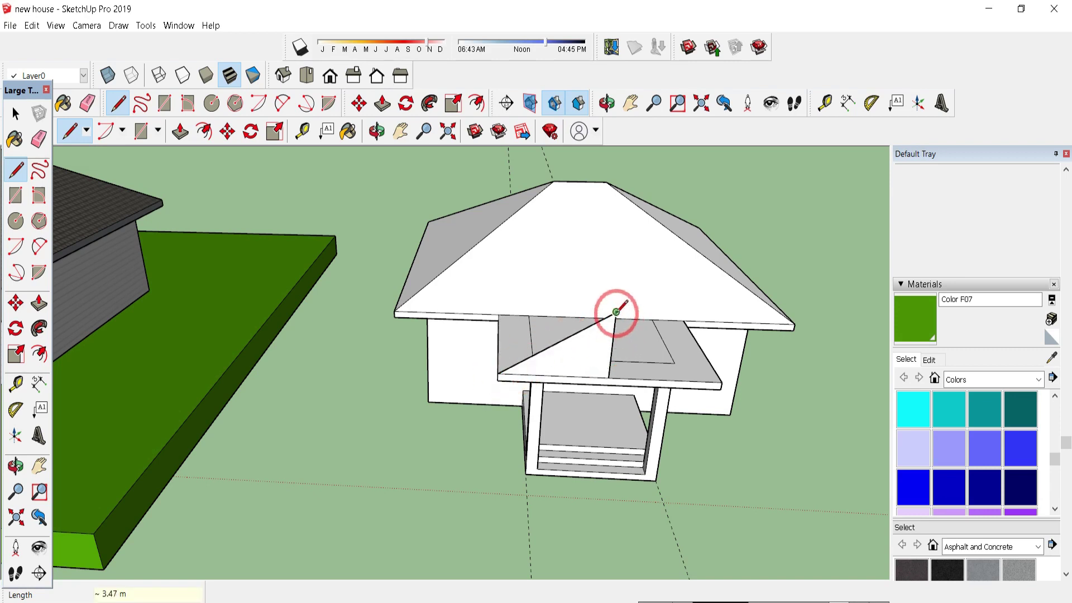
left_click(723, 383)
key("e")
scroll(638, 299, "up", 3)
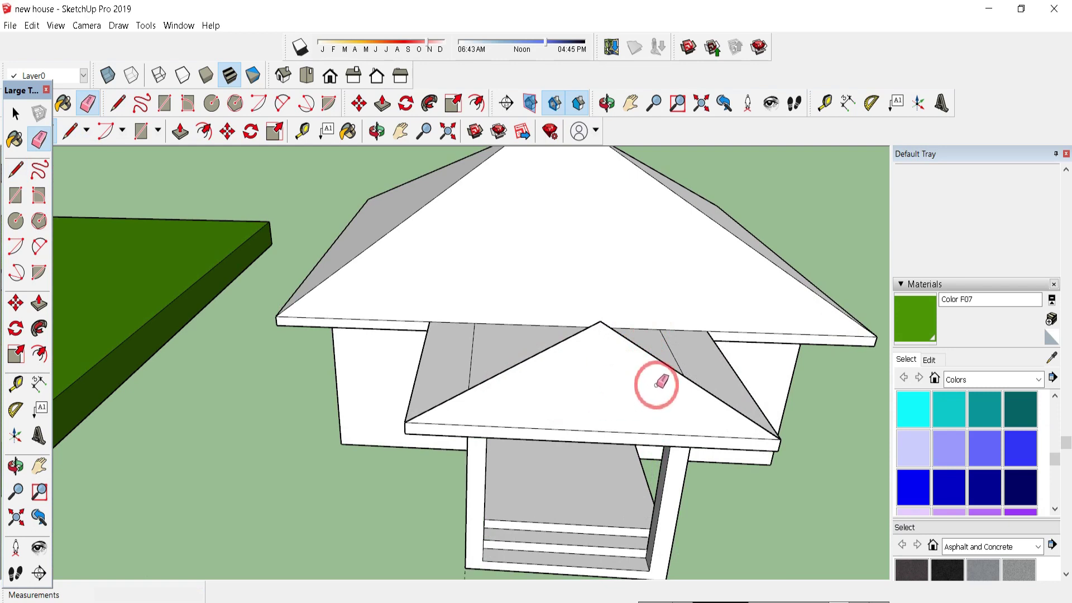
Step: Push/Pull the gable face to extend the porch roof back to the main roof
key("p")
left_click(581, 378)
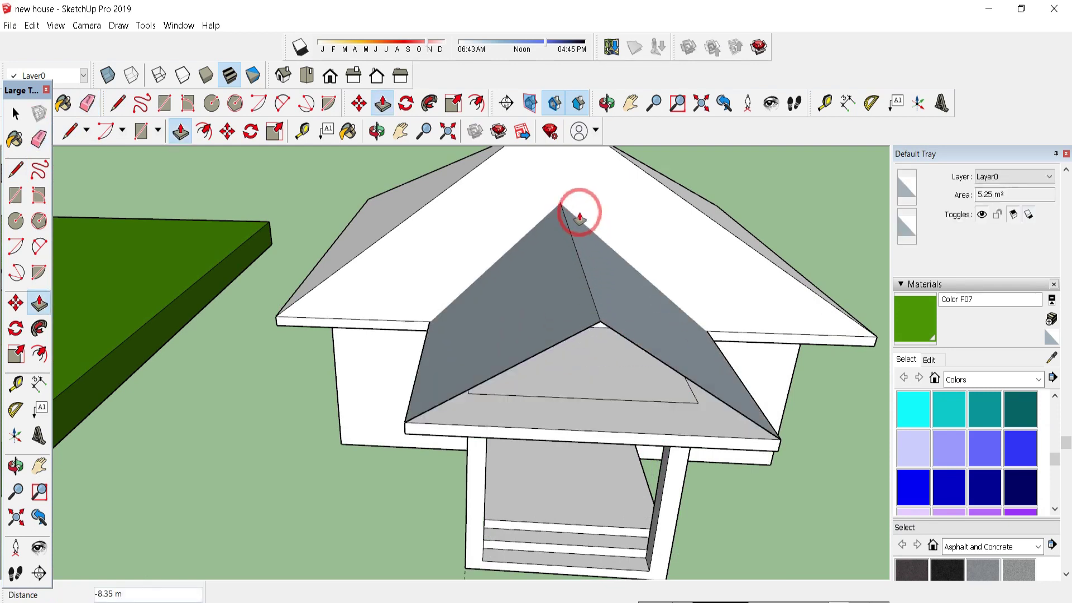
scroll(559, 234, "down", 2)
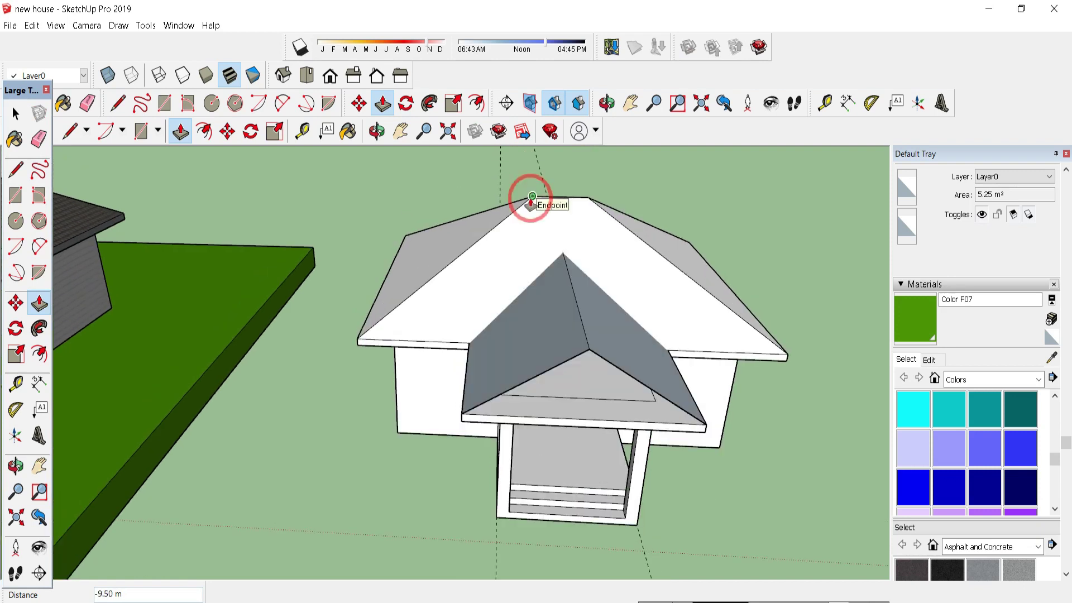
left_click(530, 198)
mouse_move(555, 283)
middle_mouse_down()
mouse_move(621, 383)
mouse_move(627, 263)
mouse_move(608, 296)
mouse_move(663, 328)
mouse_move(602, 311)
mouse_move(581, 271)
mouse_move(630, 300)
mouse_move(610, 343)
mouse_move(651, 354)
mouse_move(462, 398)
middle_mouse_up()
Step: Close the front gable triangle with a line between its left and right corners
key("l")
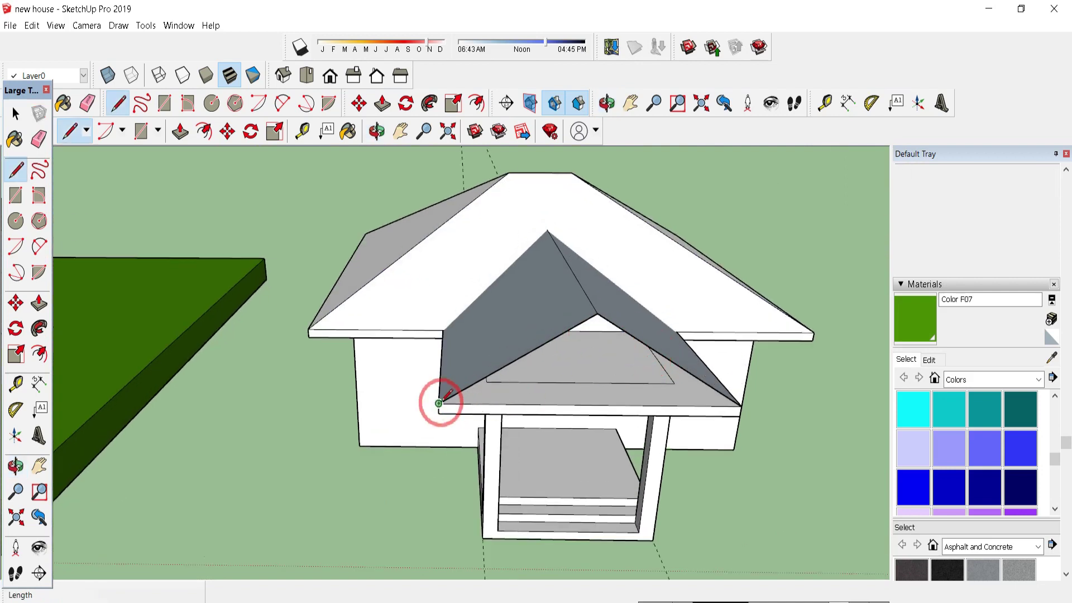
left_click(439, 403)
left_click(740, 407)
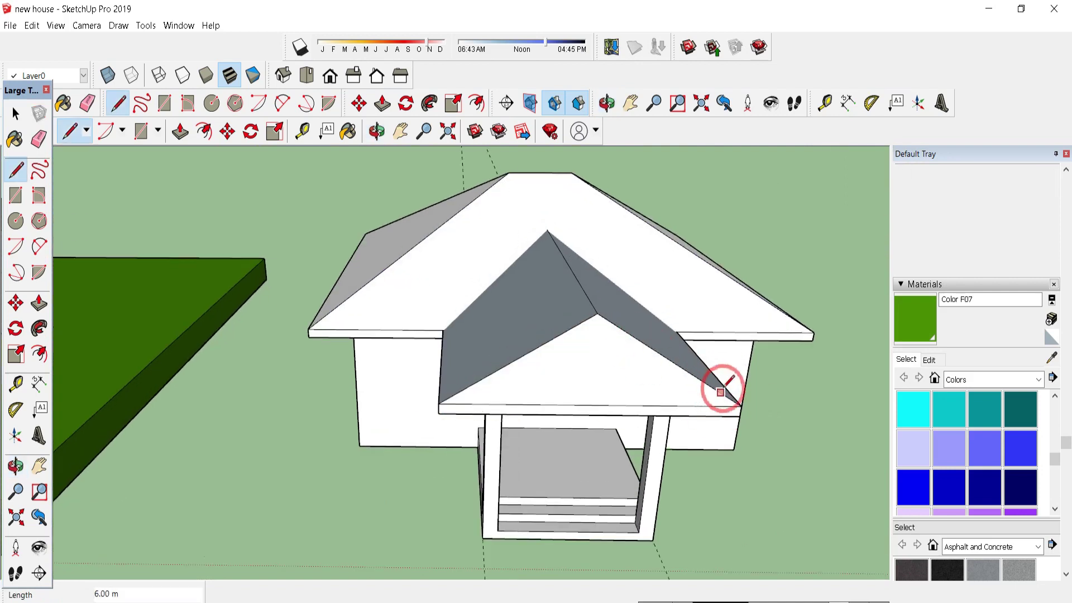
middle_click_drag(721, 393, 676, 374)
scroll(711, 253, "down", 5)
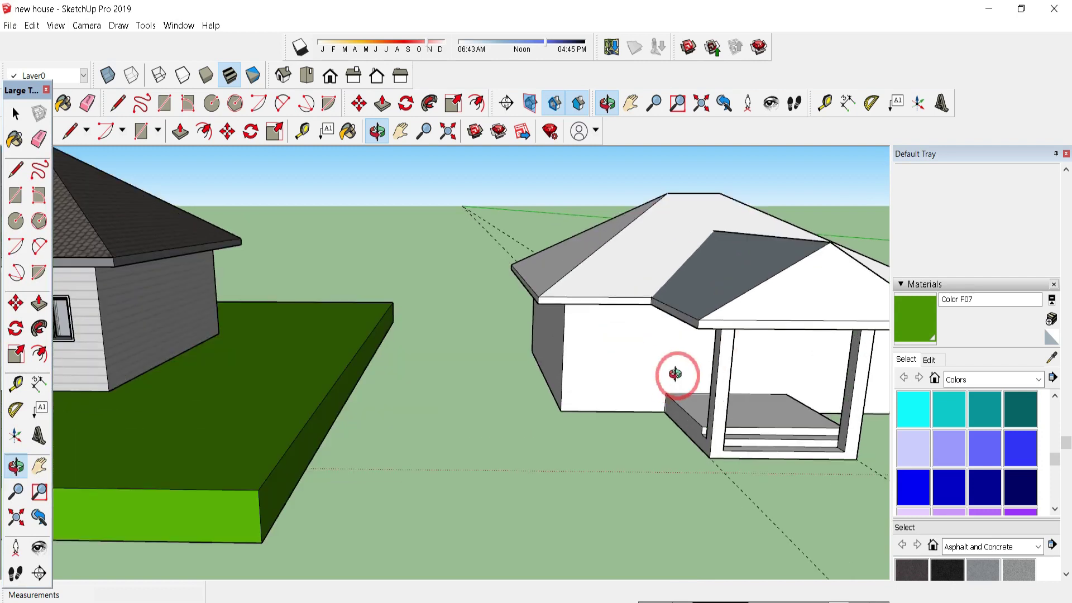
Step: Place window guides about 0.93 m up the wall and 1.17 m from its left edge
key("t")
left_click(592, 411)
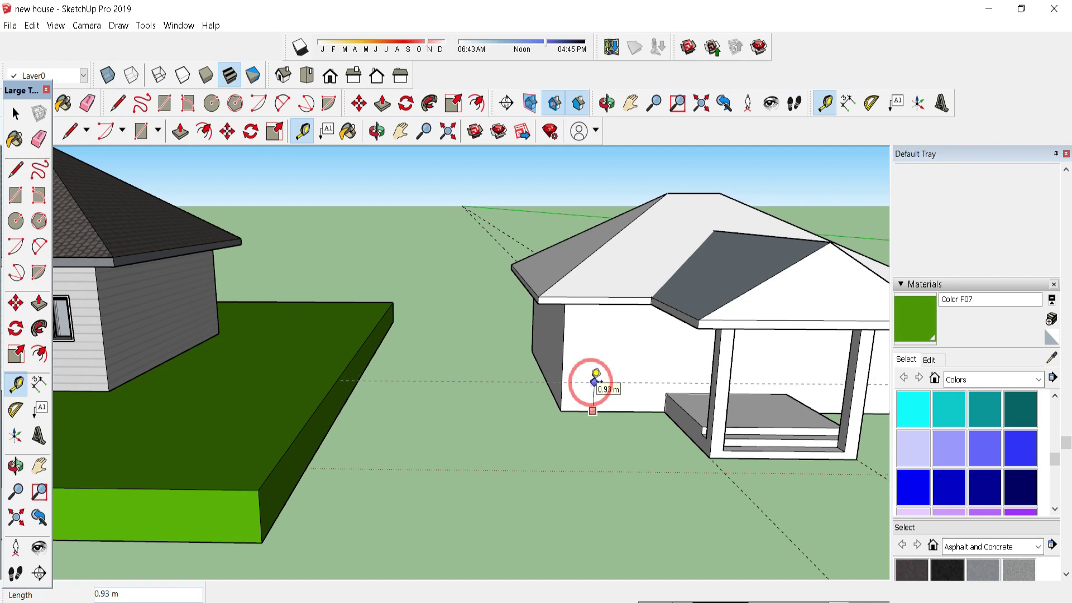
left_click(594, 381)
left_click(597, 375)
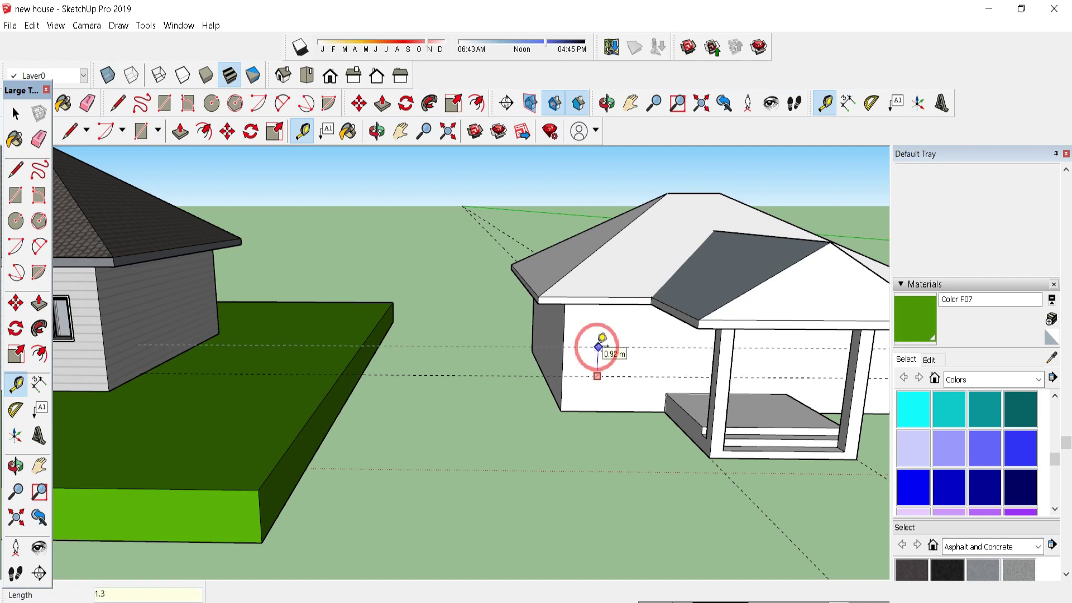
left_click(563, 355)
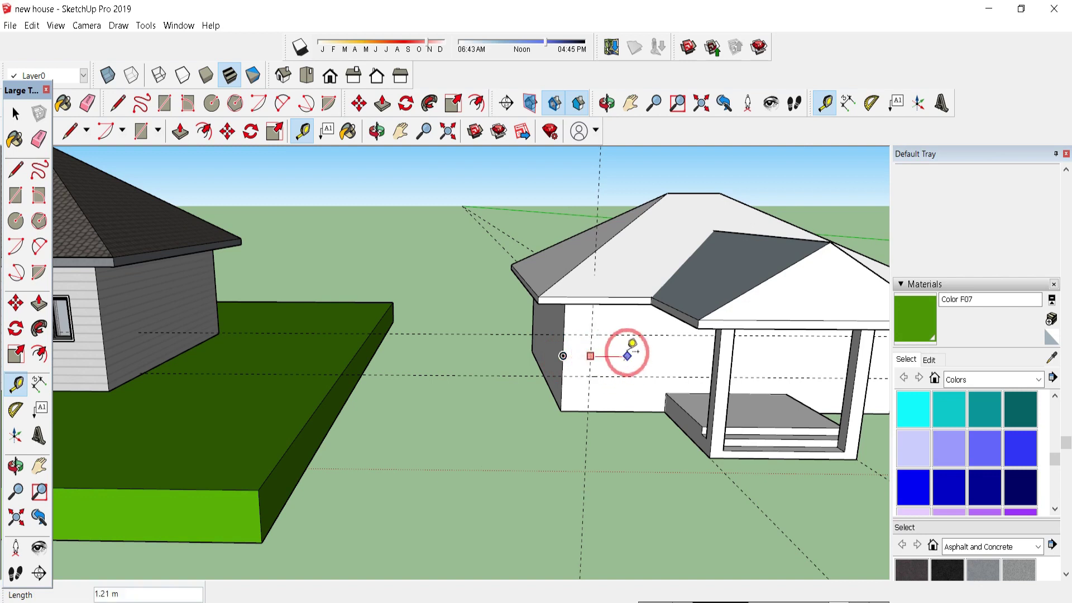
left_click(630, 343)
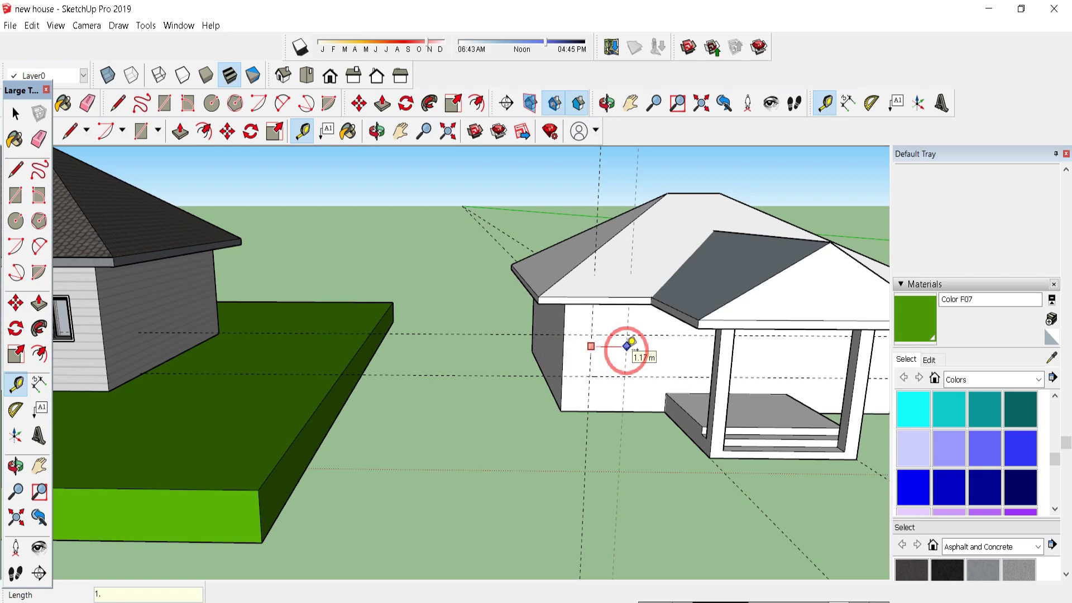
scroll(630, 341, "up", 3)
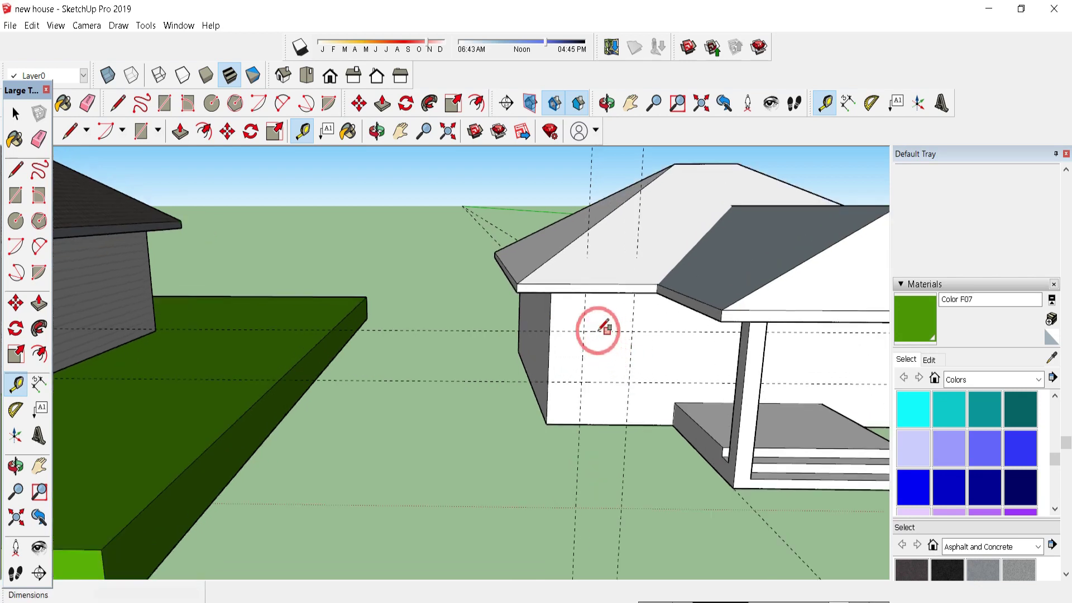
Step: Draw the first window rectangle between the guides and recess it 0.3 m
key("r")
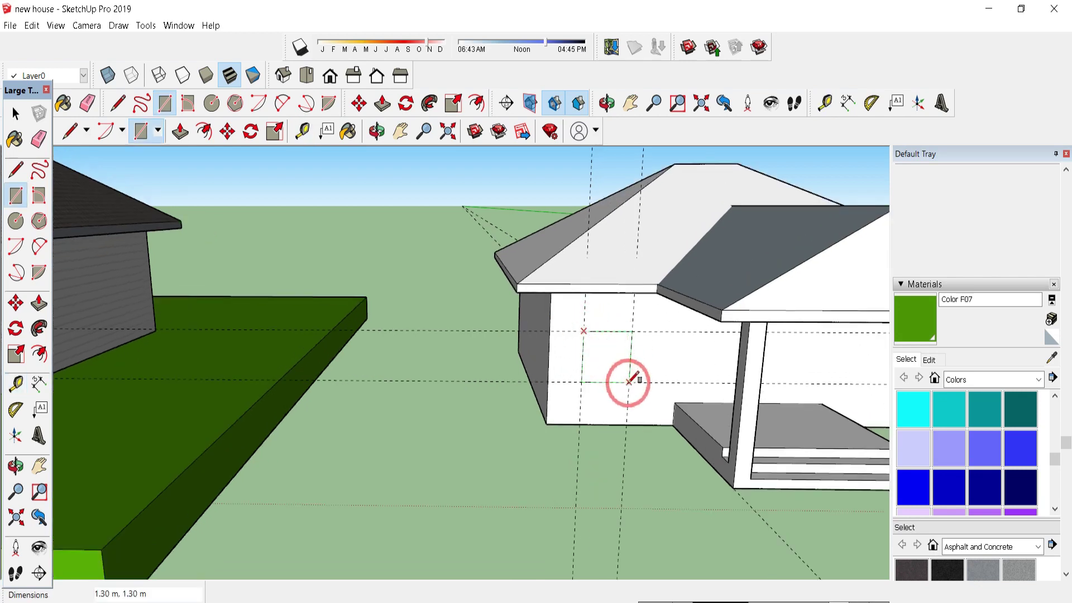
scroll(630, 382, "up", 2)
left_click(630, 382)
scroll(627, 342, "up", 2)
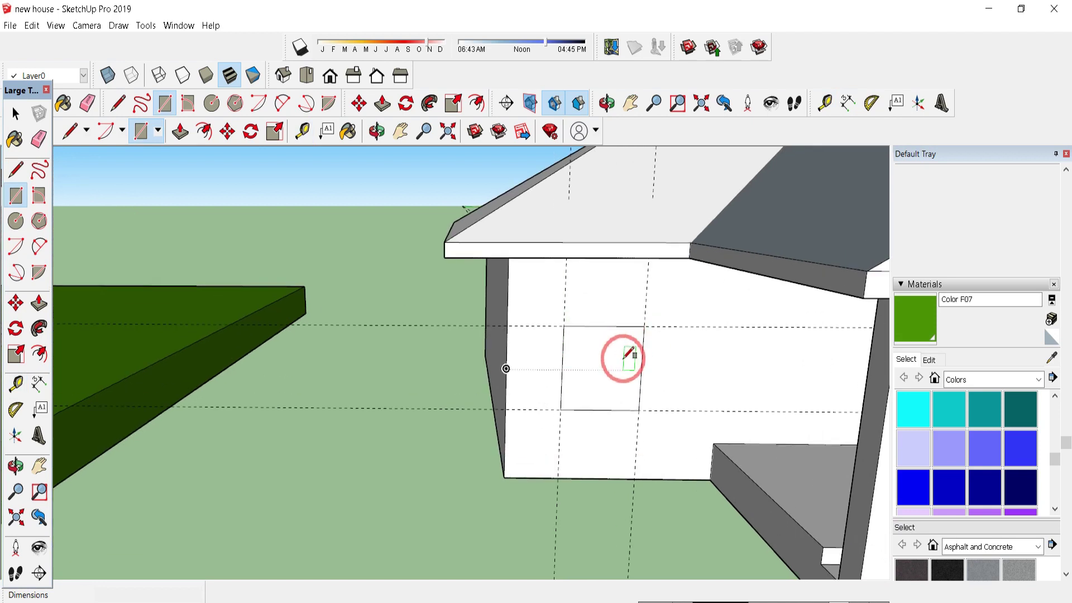
key("p")
left_click(618, 360)
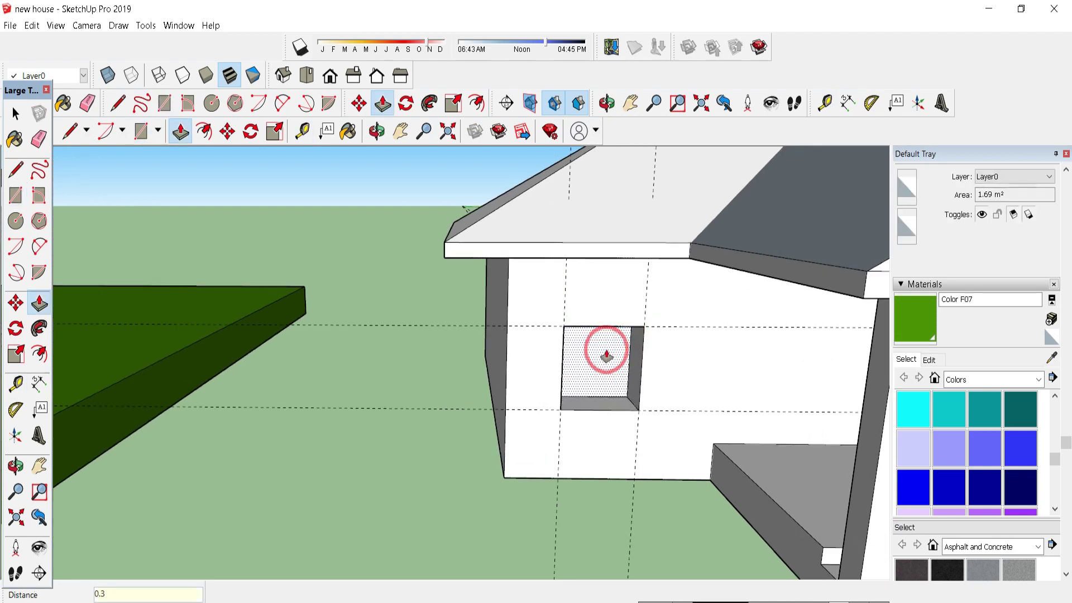
key("Return")
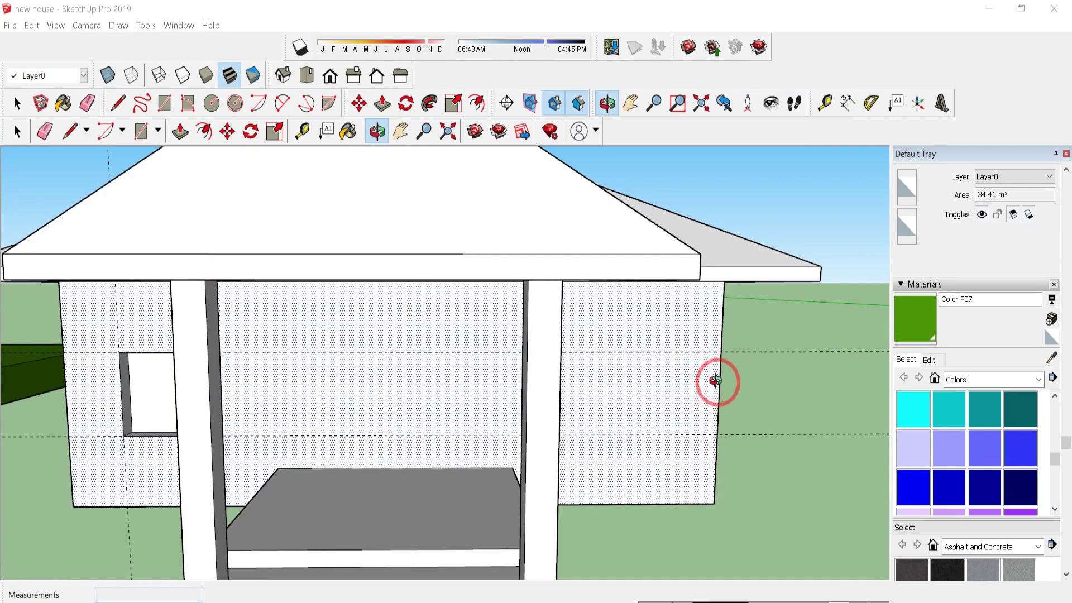
Step: Place guides for the second window's right side and its left side 1.3 m away
key("t")
left_click(719, 394)
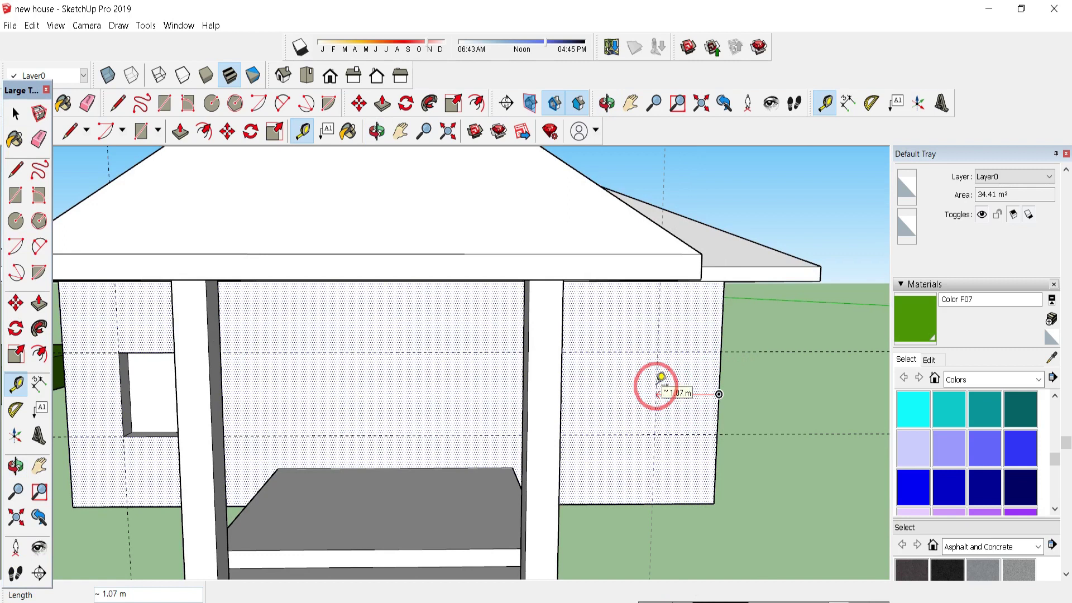
left_click(658, 379)
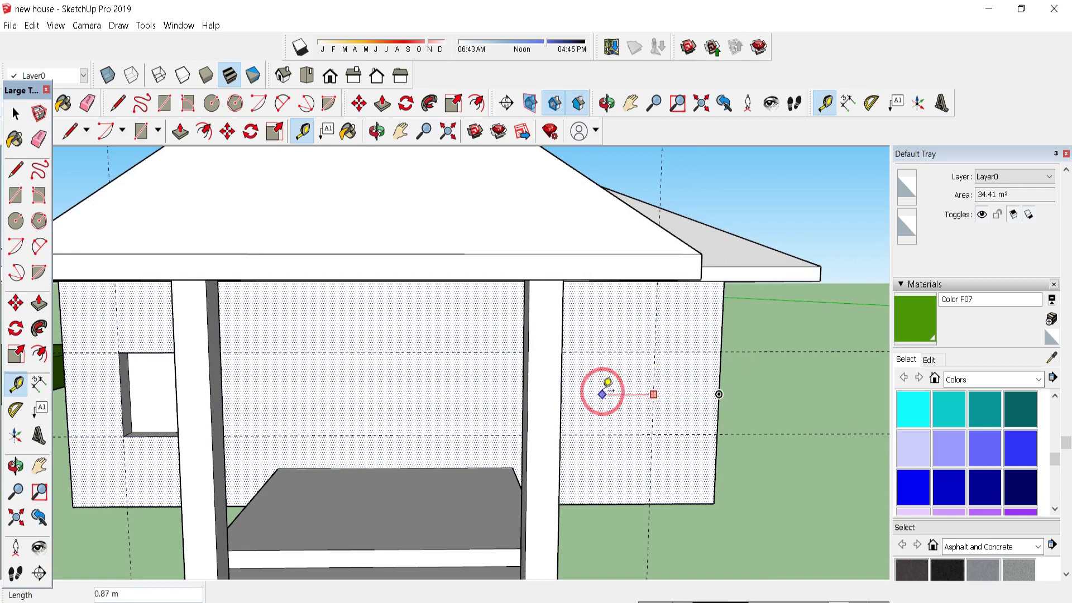
key("Escape")
left_click(654, 376)
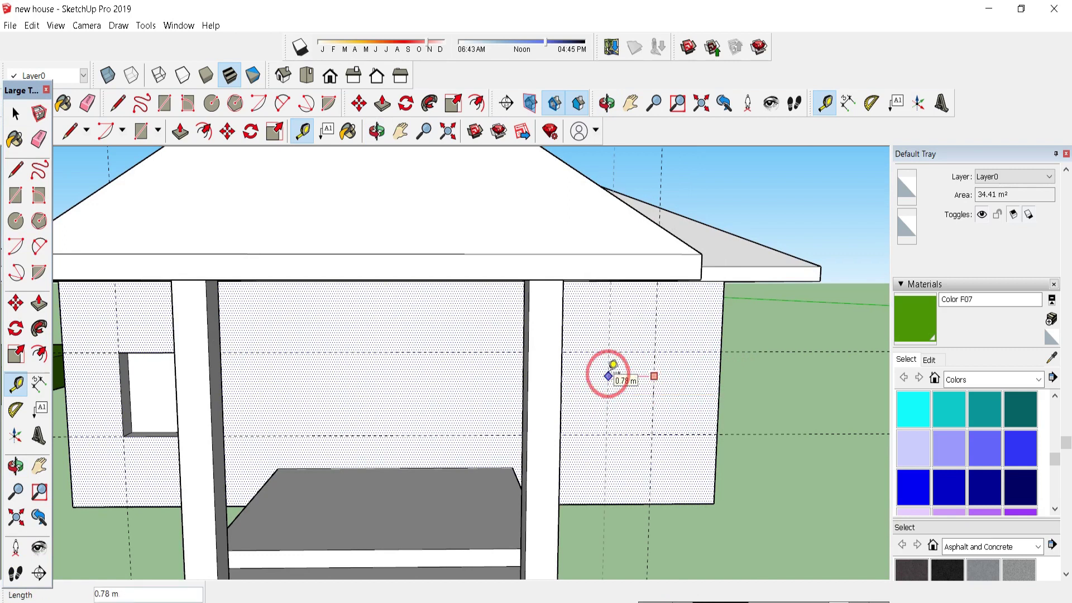
key("Return")
Step: Draw the 1.30 m square window rectangle and recess it 0.30 m into the wall
key("r")
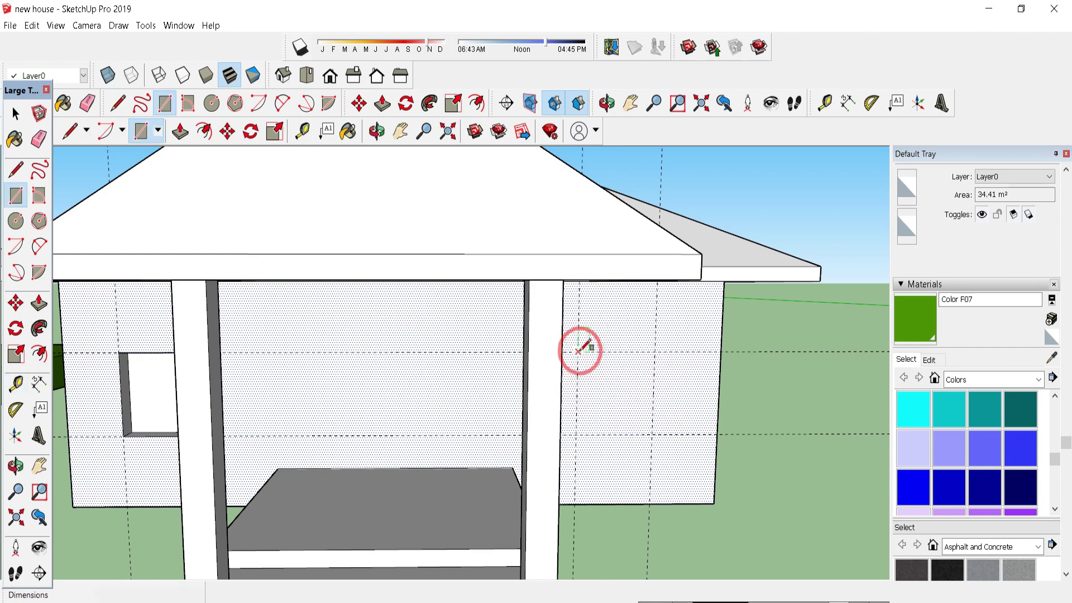
left_click(578, 351)
left_click(655, 434)
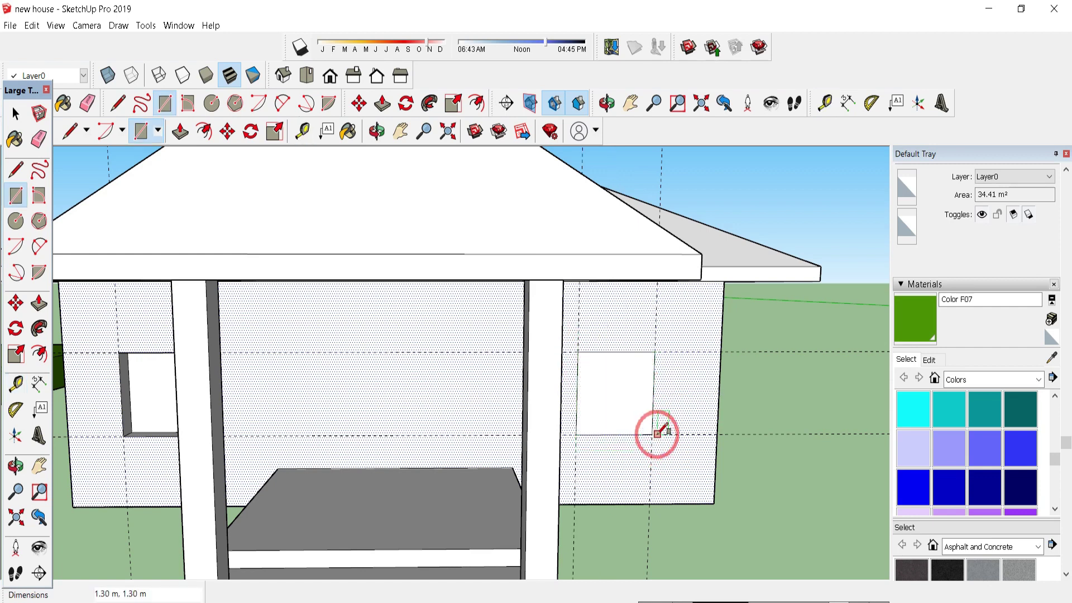
key("p")
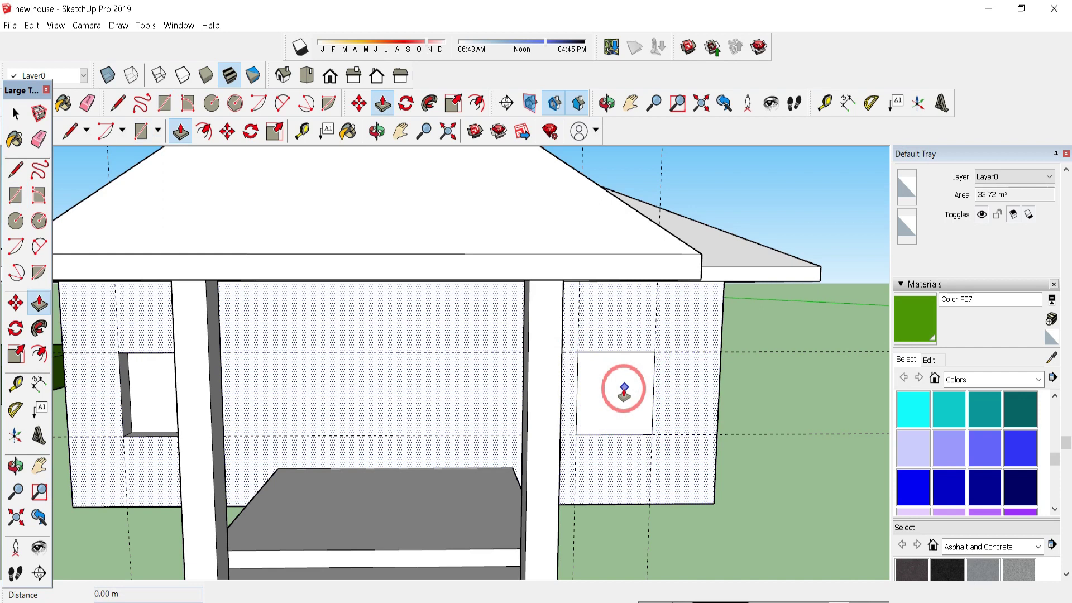
left_click(624, 389)
left_click(616, 387)
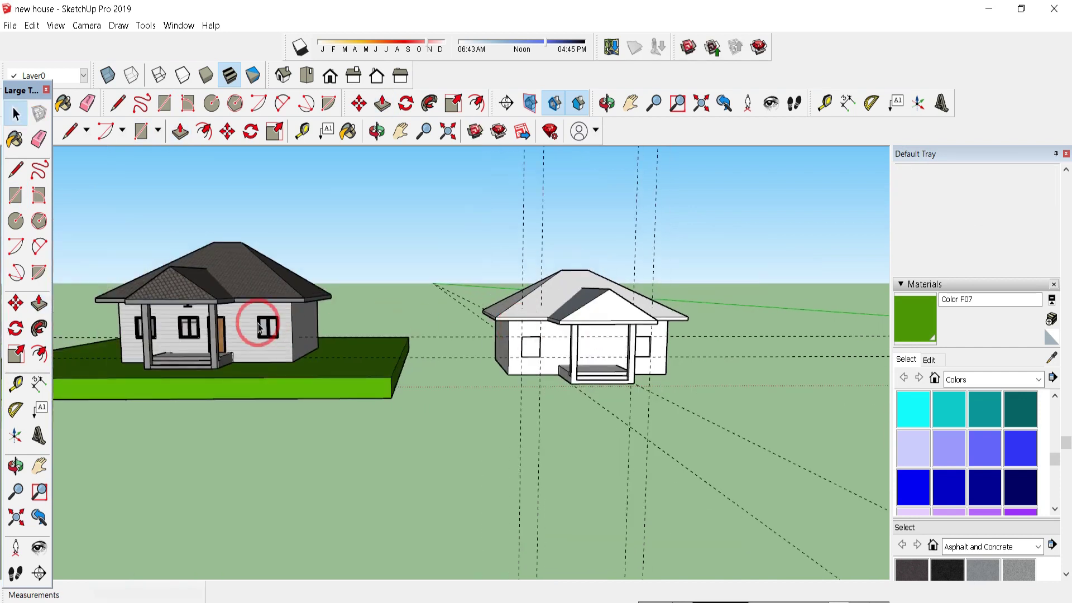
Step: Copy the textured house's window with Move+Ctrl and snap it into the white house's wall opening
scroll(258, 327, "up", 8)
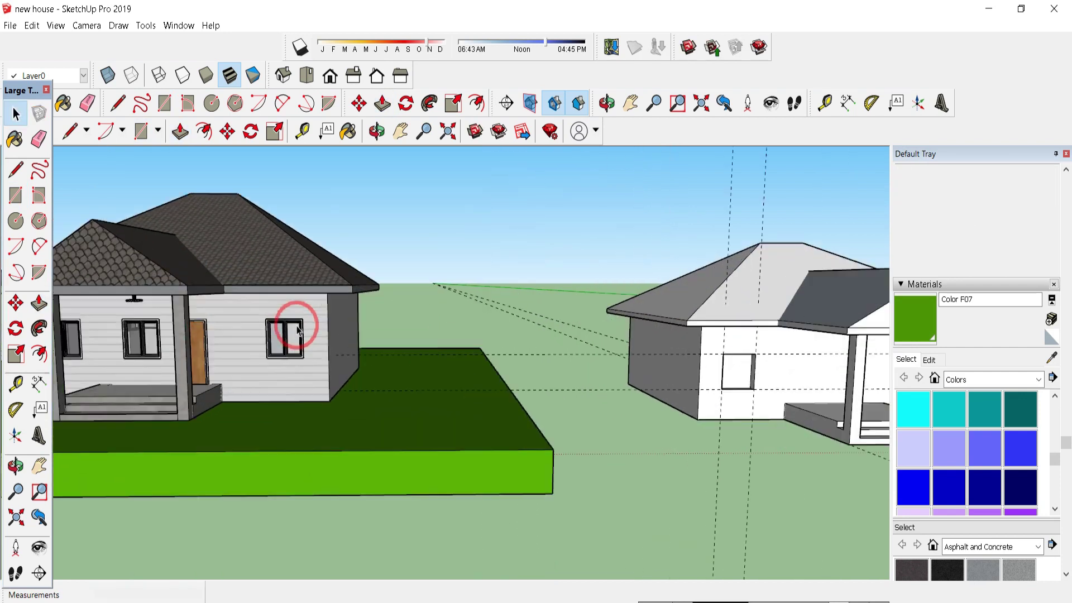
left_click(277, 341)
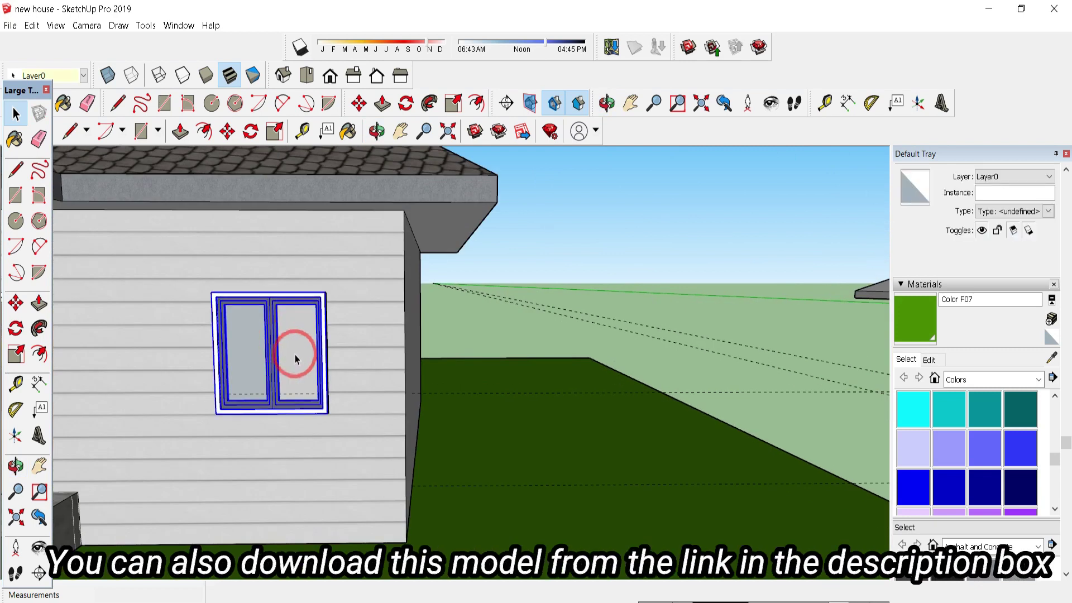
key("m")
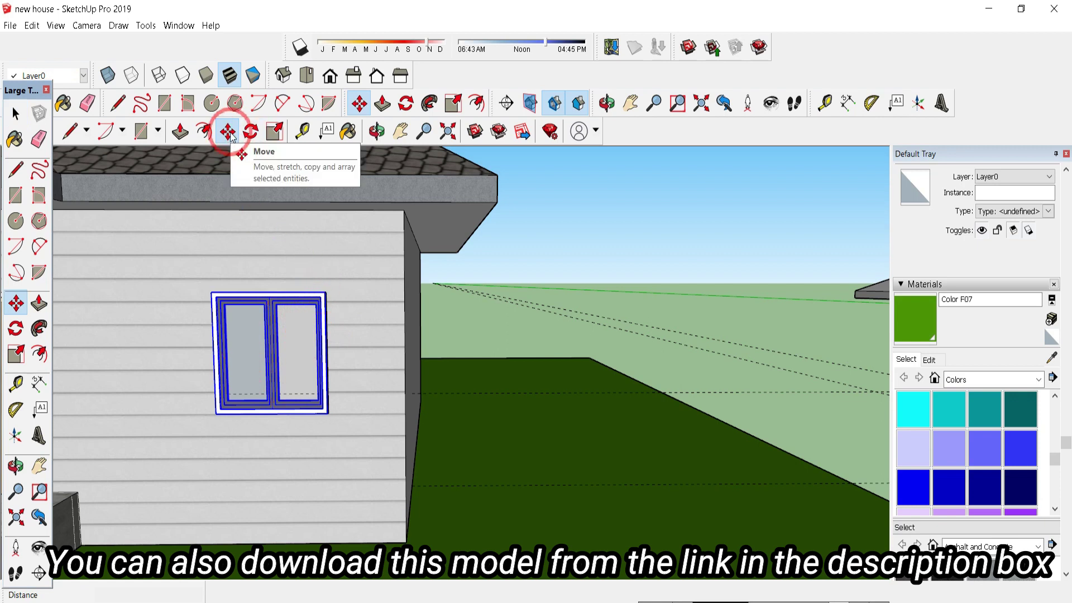
left_click(326, 291)
key("ctrl")
scroll(119, 314, "down", 3)
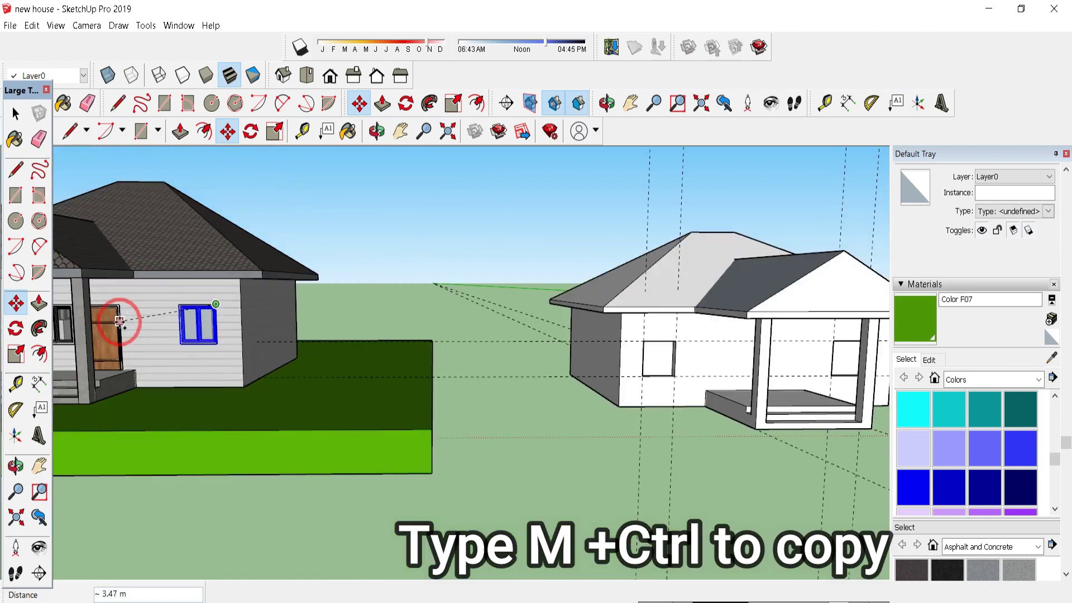
scroll(443, 327, "down", 1)
scroll(688, 343, "up", 6)
scroll(576, 358, "down", 4)
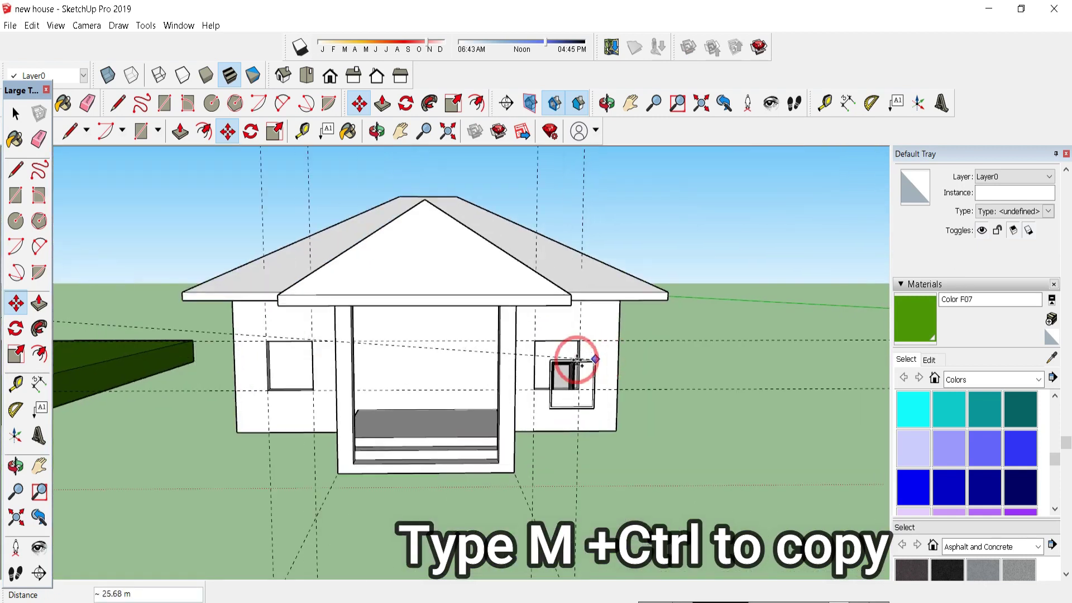
scroll(576, 358, "up", 5)
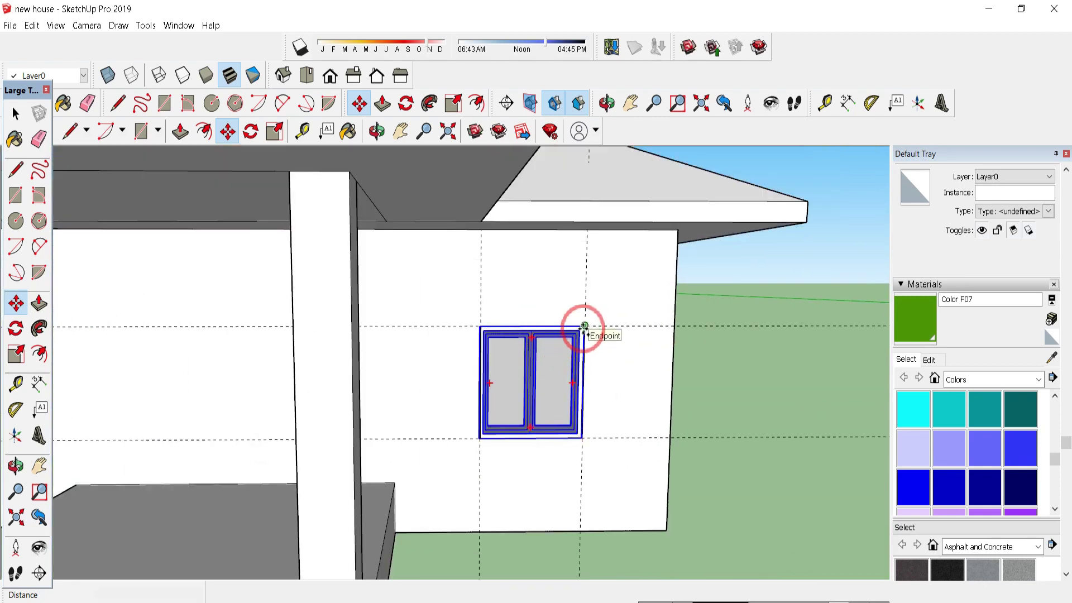
scroll(584, 325, "down", 4)
scroll(478, 359, "up", 5)
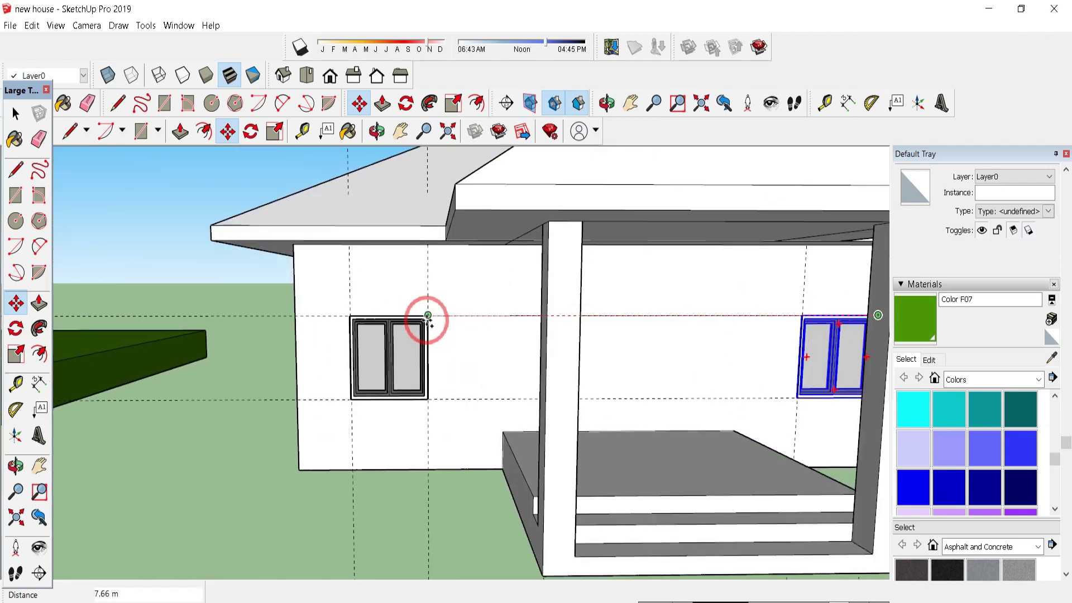
left_click(471, 333)
scroll(446, 291, "down", 5)
Step: Delete all guide lines from the model and orbit to a frontal view of the porch
key("o")
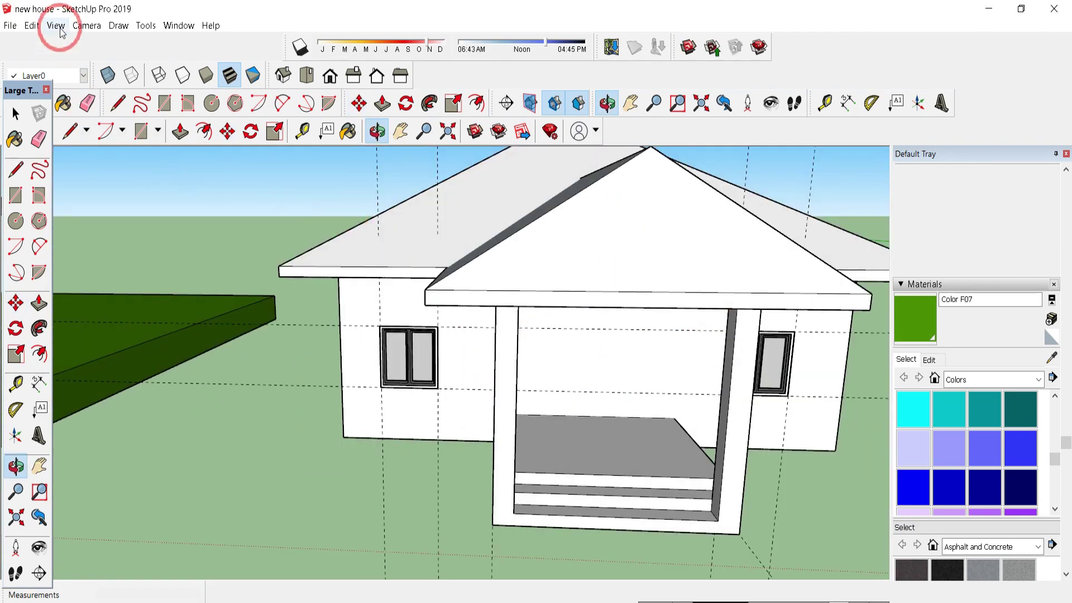
left_click(32, 26)
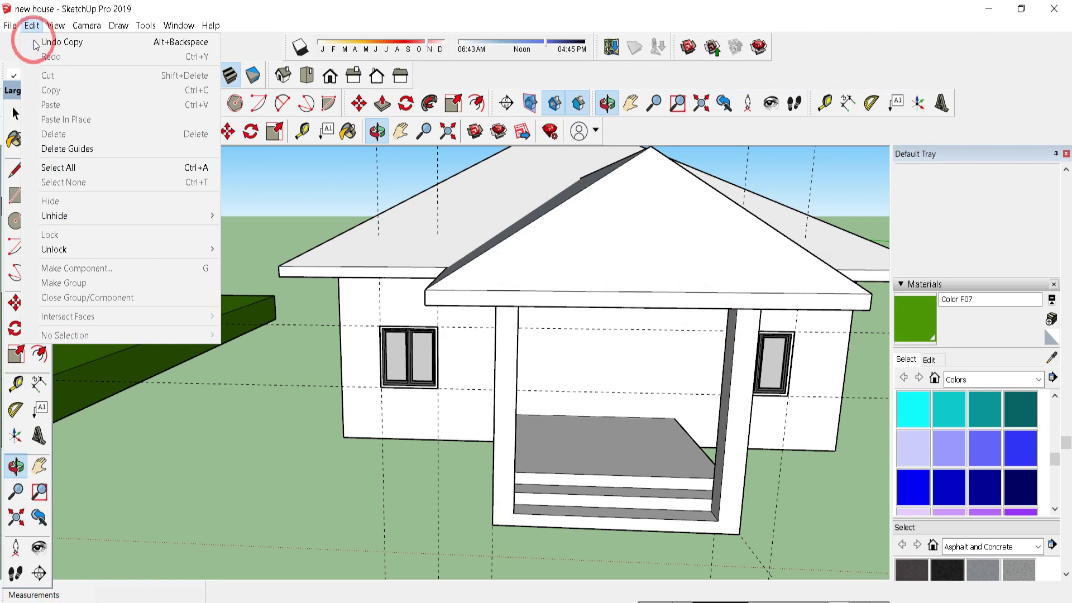
left_click(56, 146)
left_click_drag(608, 318, 624, 260)
scroll(624, 259, "down", 6)
left_click_drag(675, 316, 128, 267)
scroll(161, 287, "up", 3)
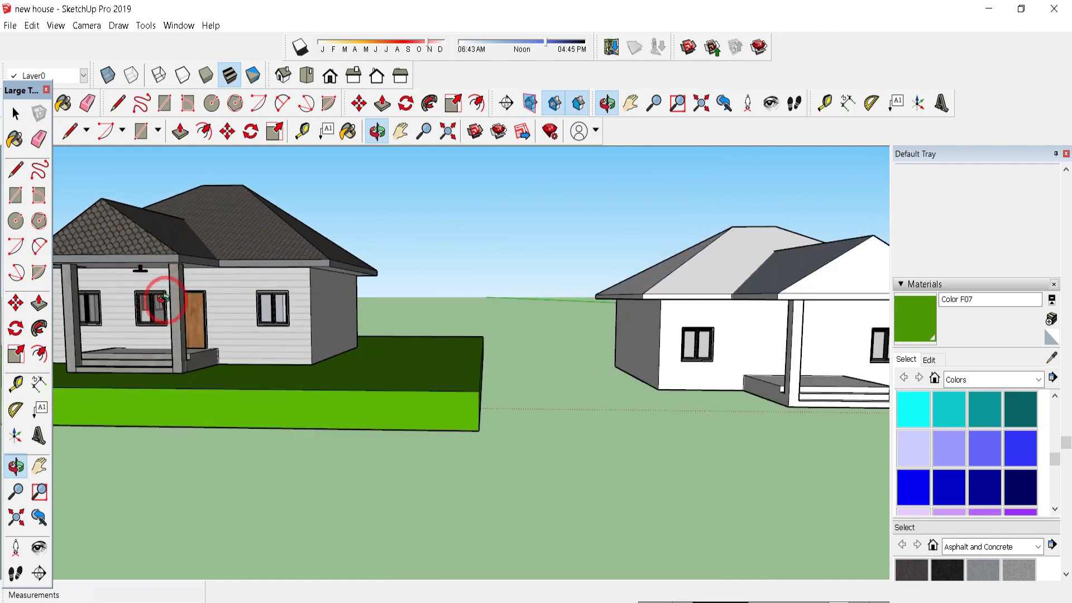
scroll(631, 340, "up", 6)
Step: Draw a 1.3 × 2.1 m door rectangle on the porch wall and start pushing it in
key("r")
left_click(545, 420)
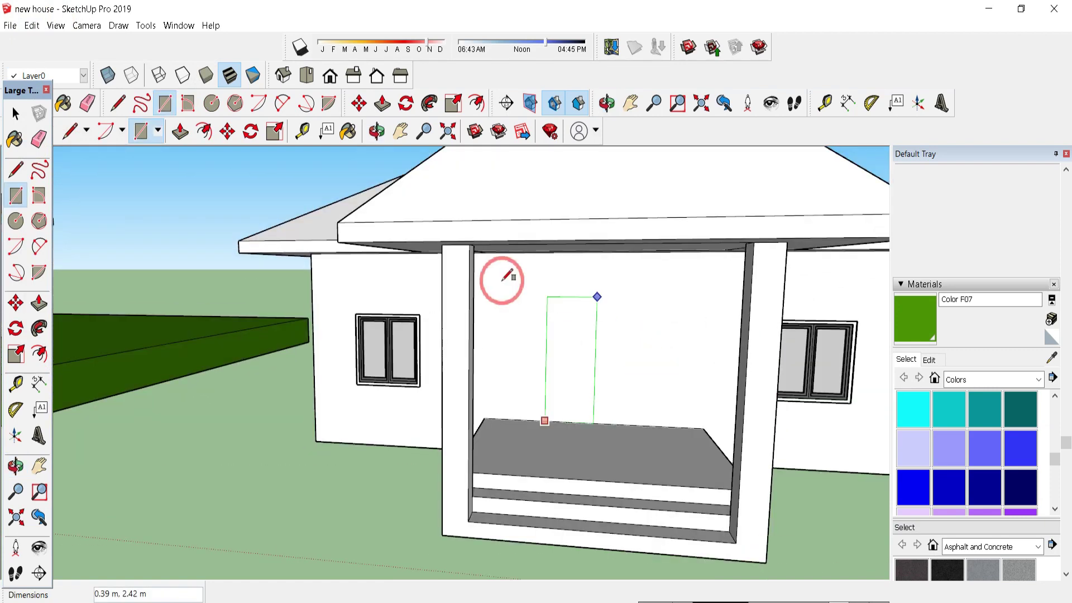
key("Escape")
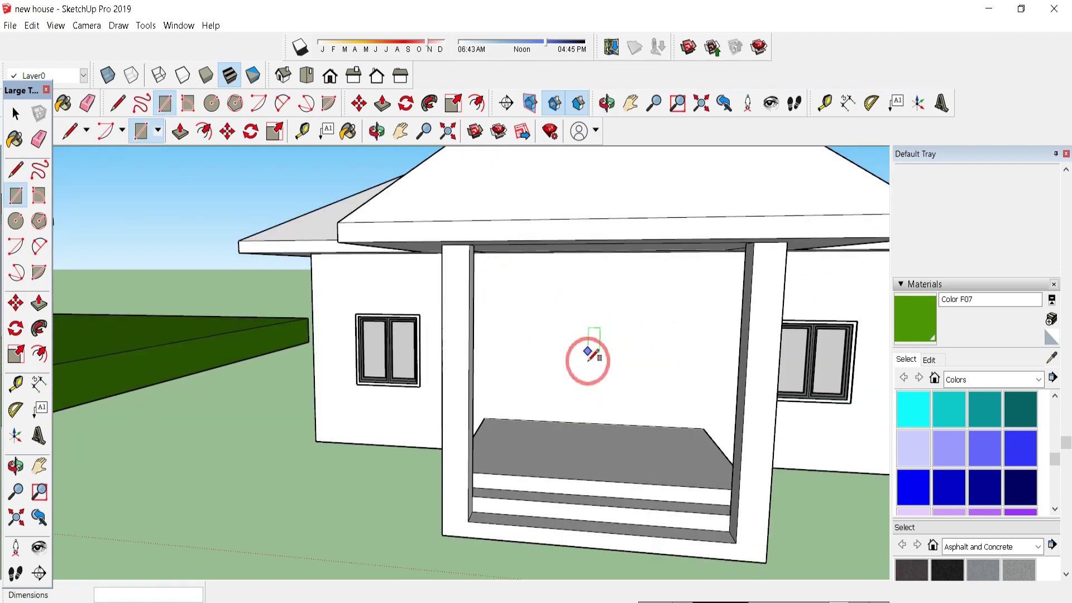
left_click(554, 421)
type("1.3,2.1")
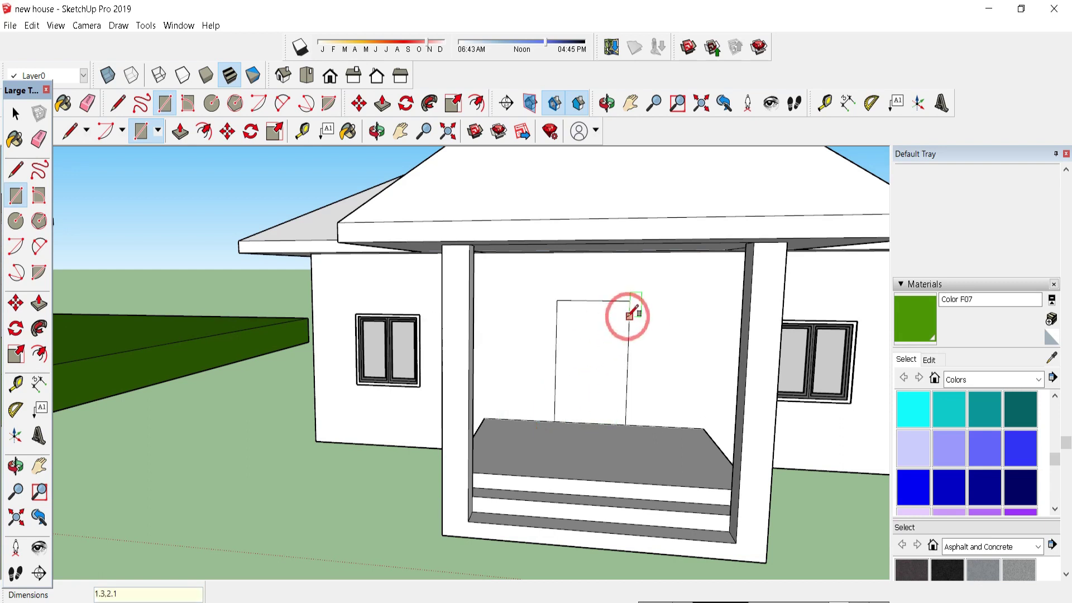
key("Return")
key("p")
left_click(605, 329)
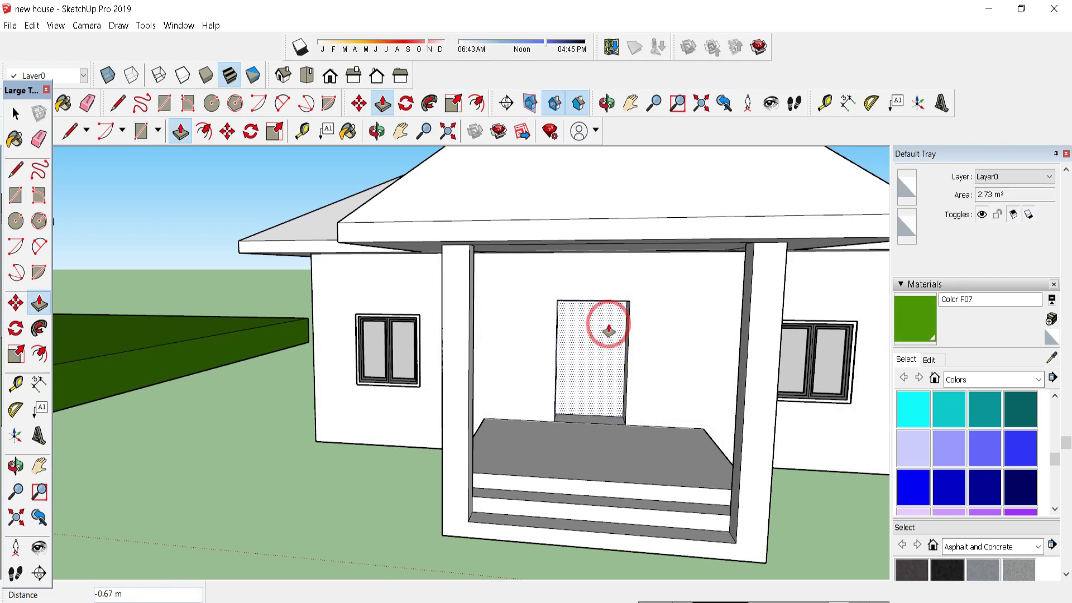
Step: Recess the doorway 0.3 m and move the textured house's wooden door into it
key("Return")
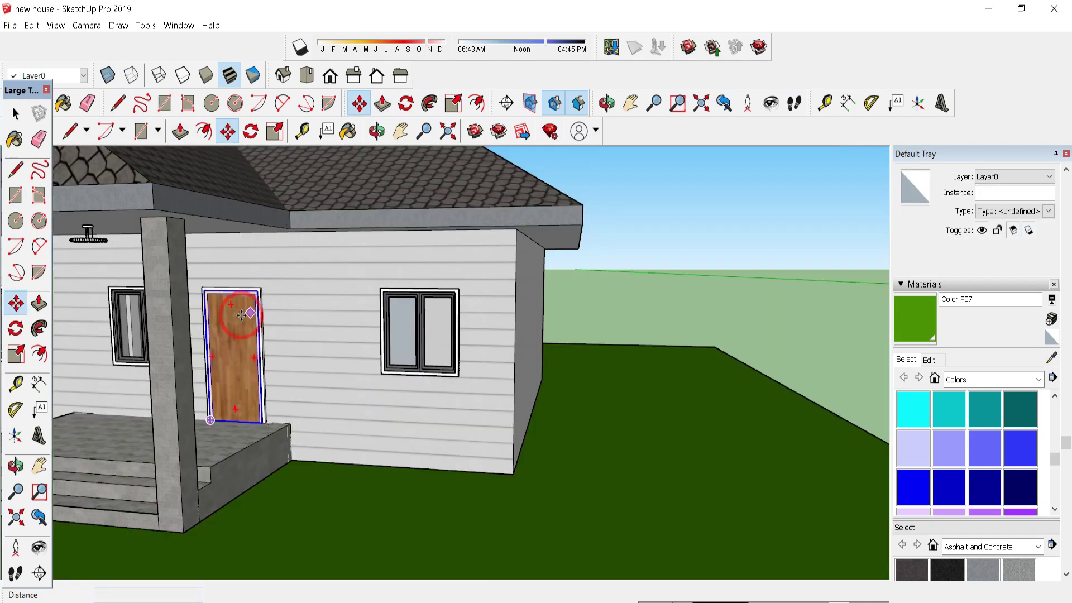
left_click(74, 144)
left_click(13, 114)
left_click(224, 323)
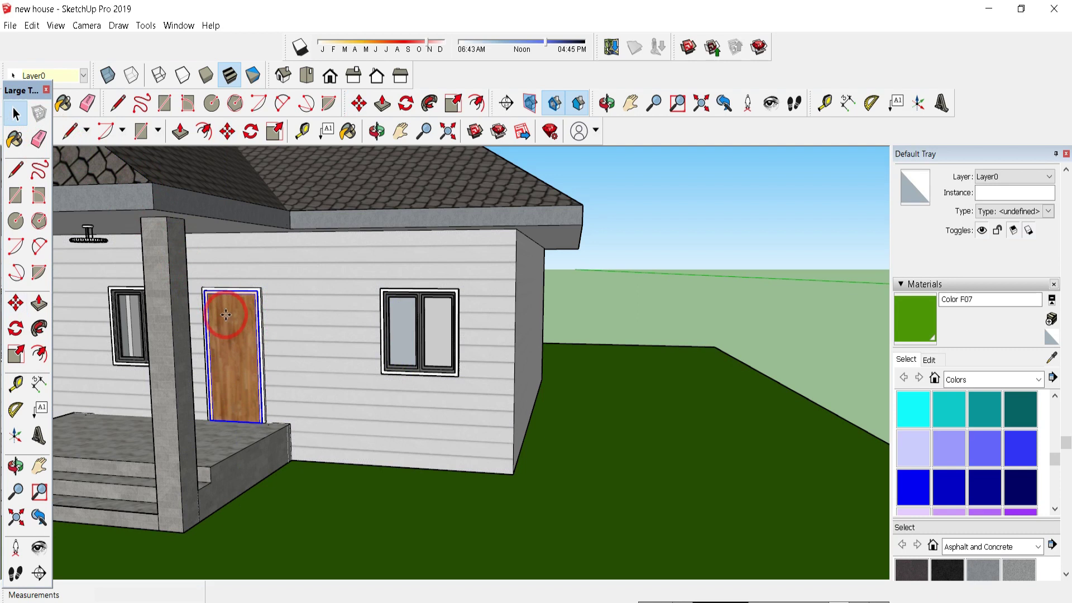
key("m")
left_click(202, 290)
scroll(124, 318, "down", 5)
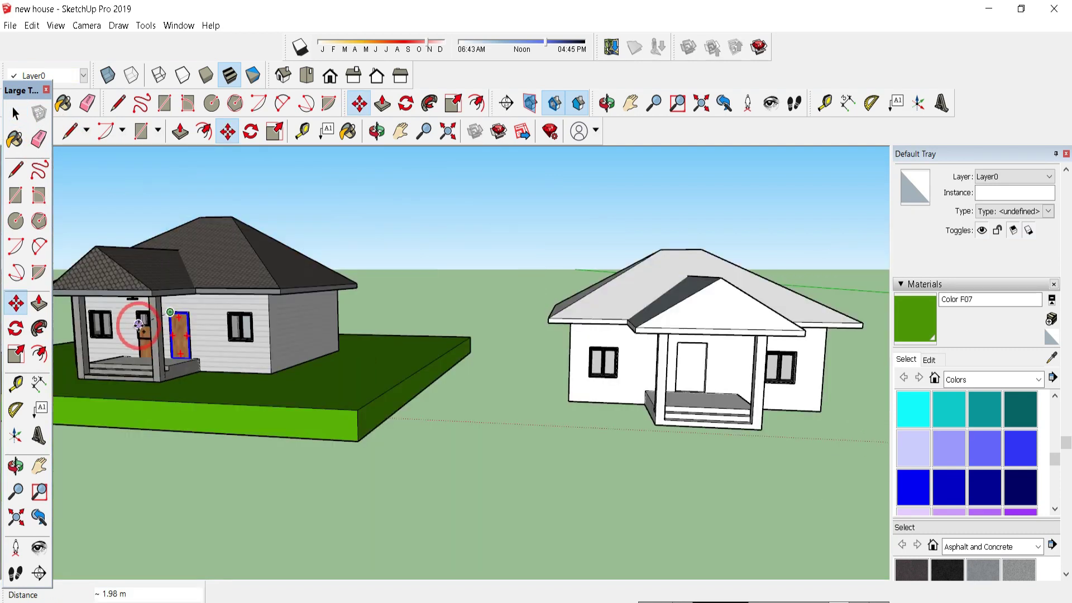
scroll(717, 357, "up", 5)
left_click(628, 326)
scroll(709, 345, "up", 5)
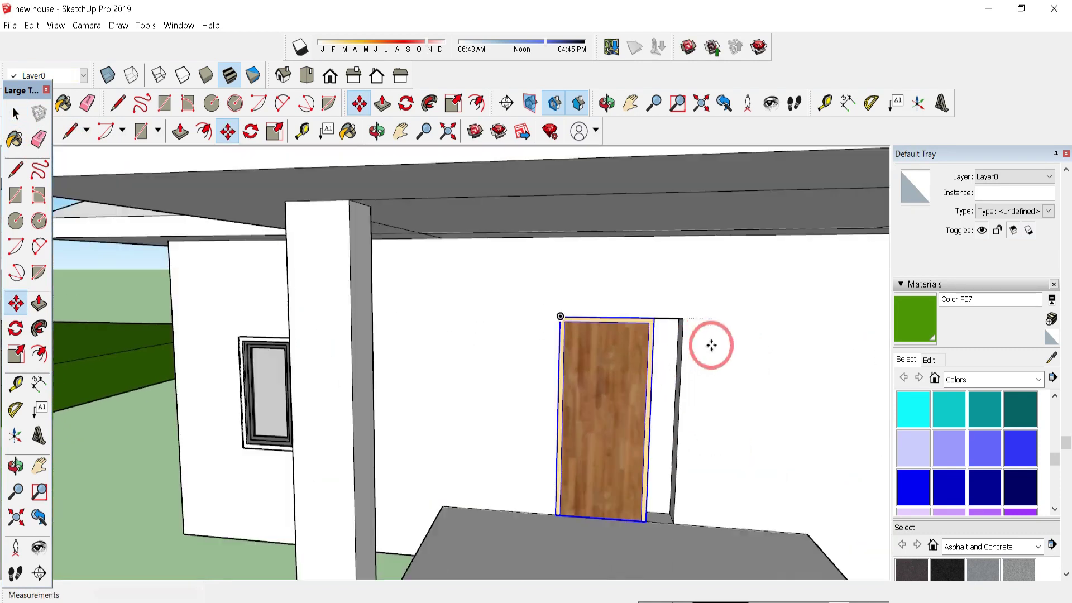
Step: Scale the door along red to 1.30 so it fills the doorway
left_click(220, 147)
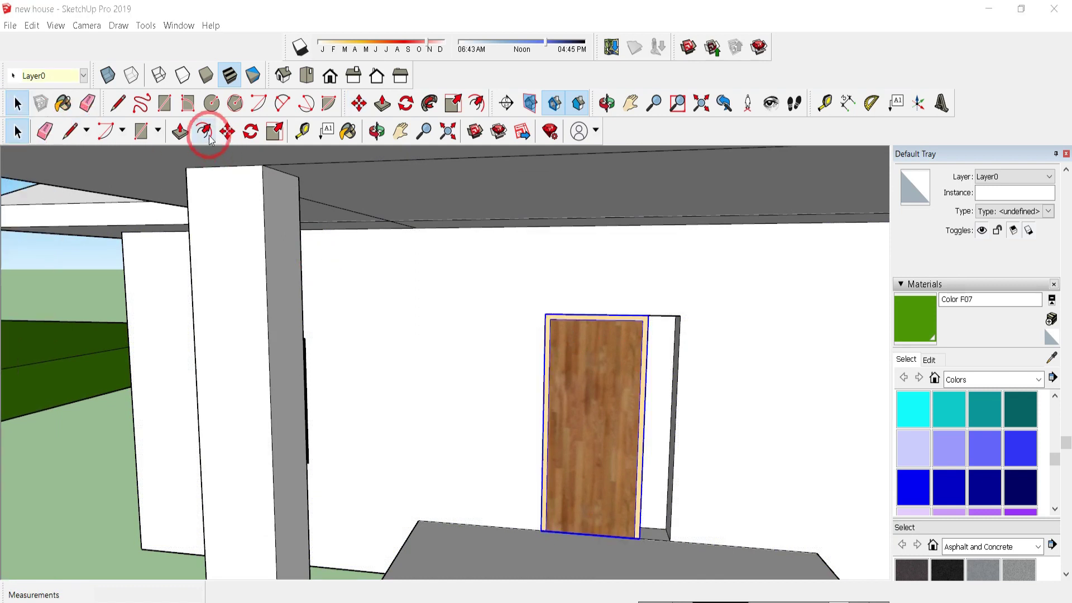
left_click(273, 140)
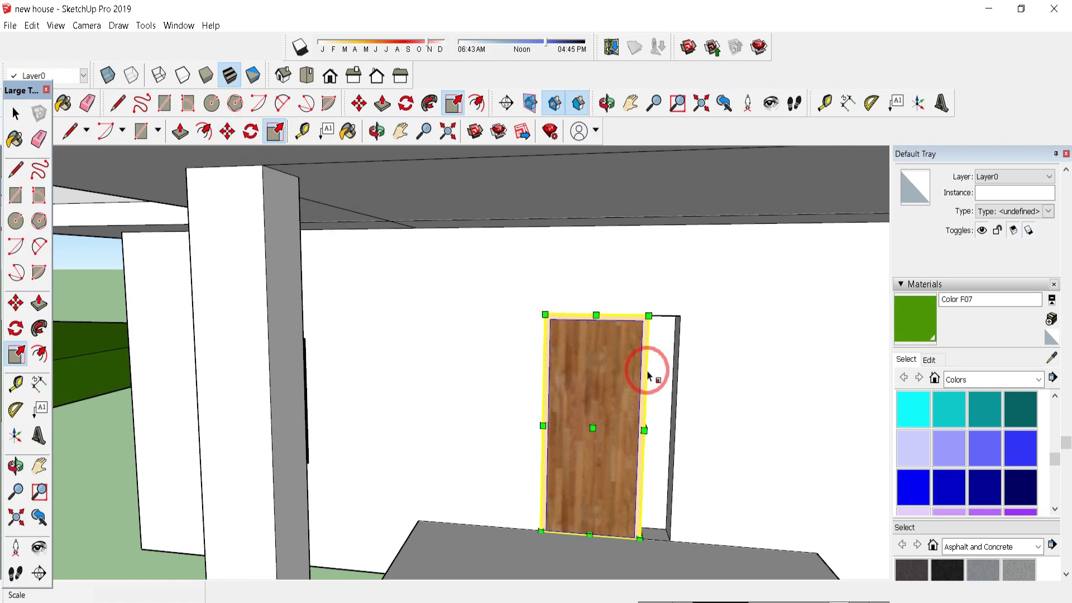
scroll(673, 376, "up", 5)
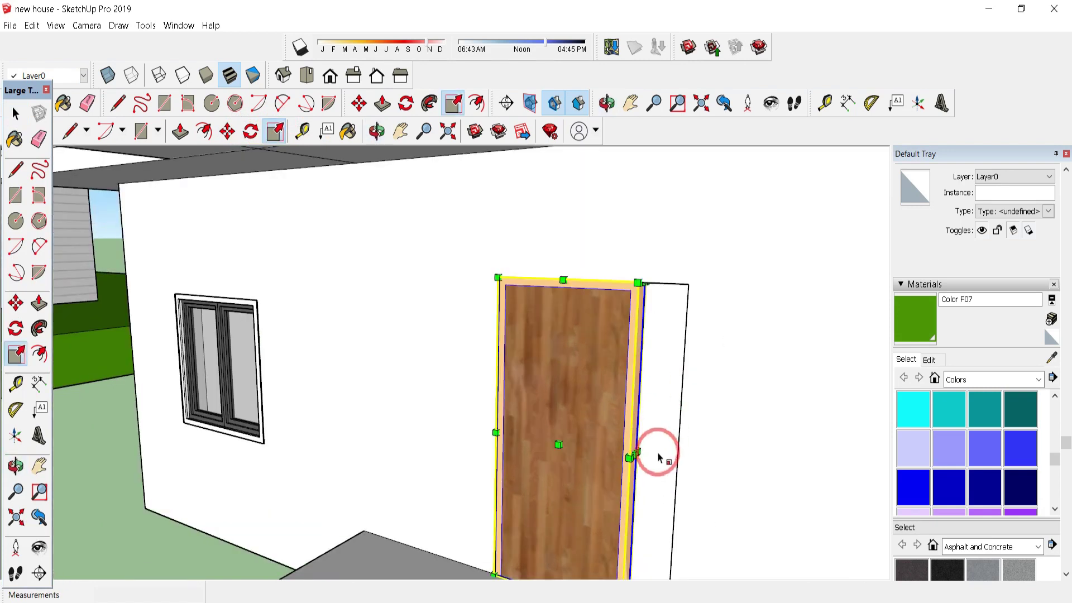
left_click_drag(632, 455, 674, 457)
scroll(641, 370, "down", 3)
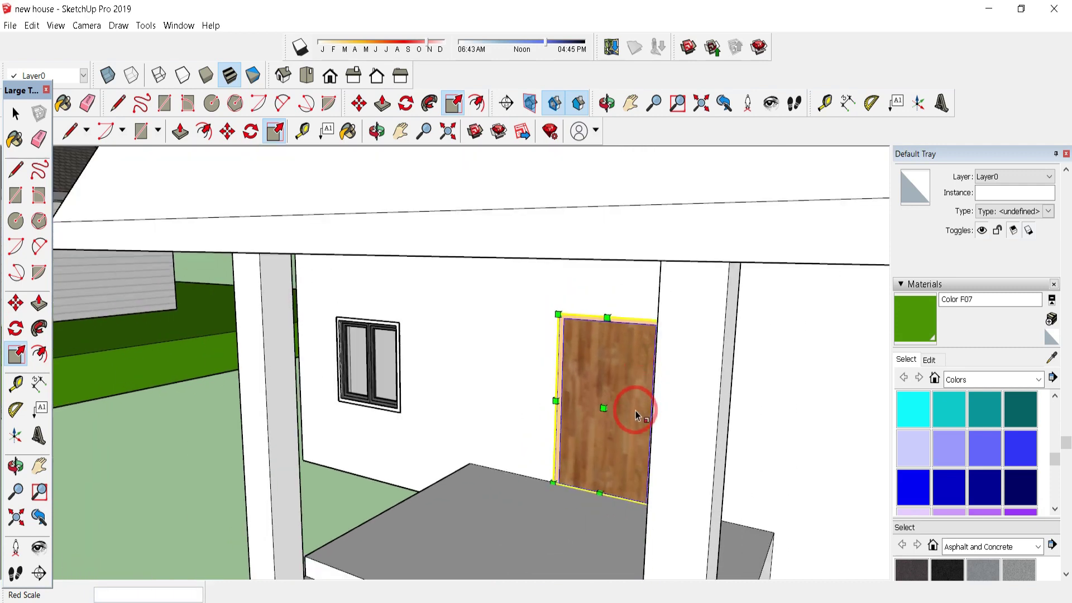
scroll(582, 393, "down", 3)
middle_click_drag(682, 383, 764, 325)
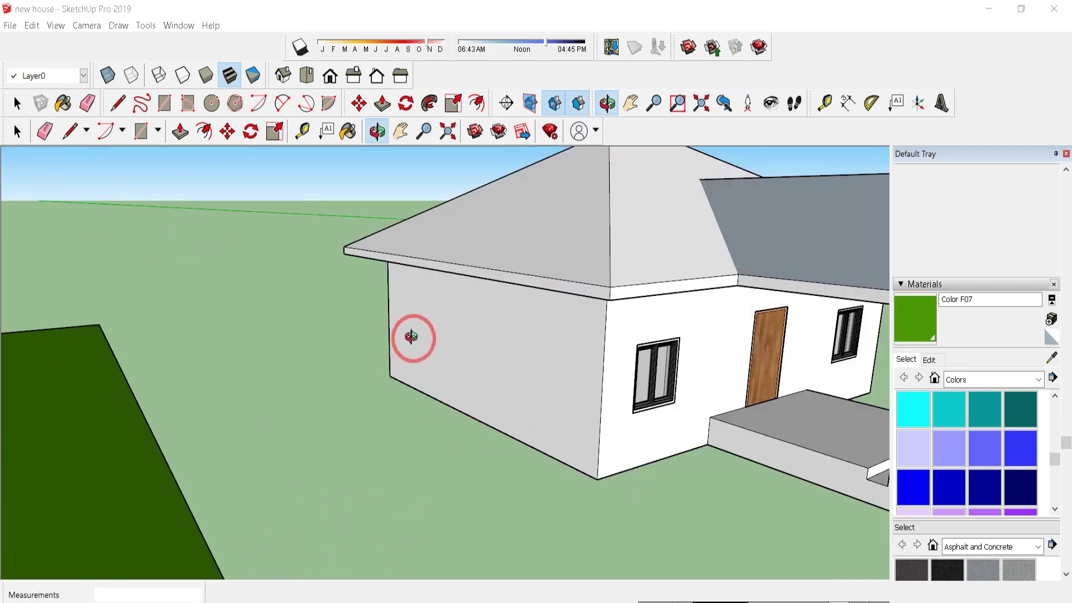
Step: Place side-wall guides at 1.12 m and 1.15 m, plus a 1.3 m offset guide
key("t")
left_click(662, 447)
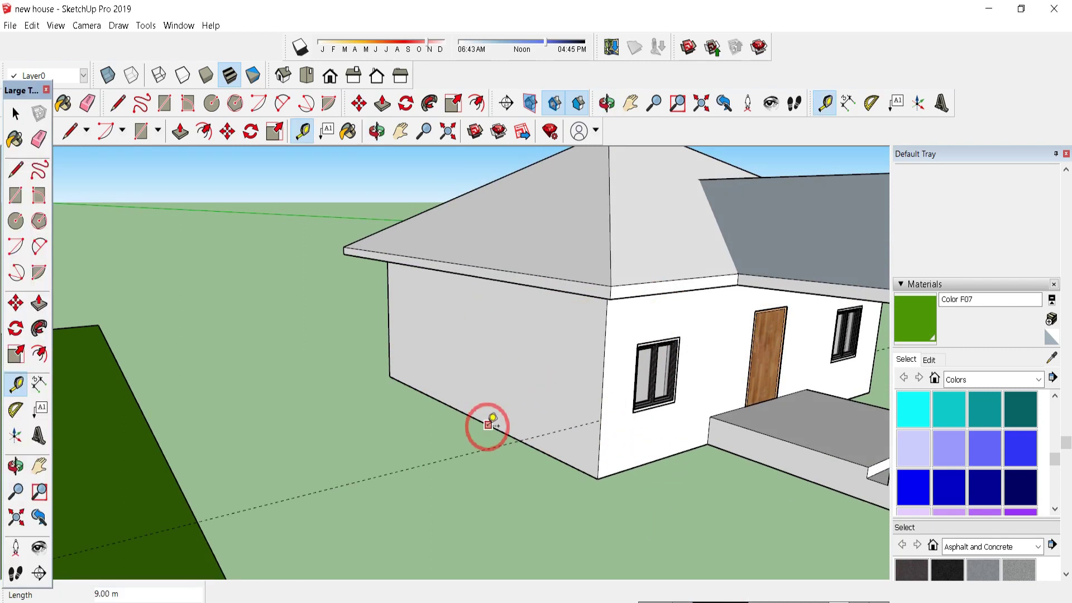
left_click(487, 424)
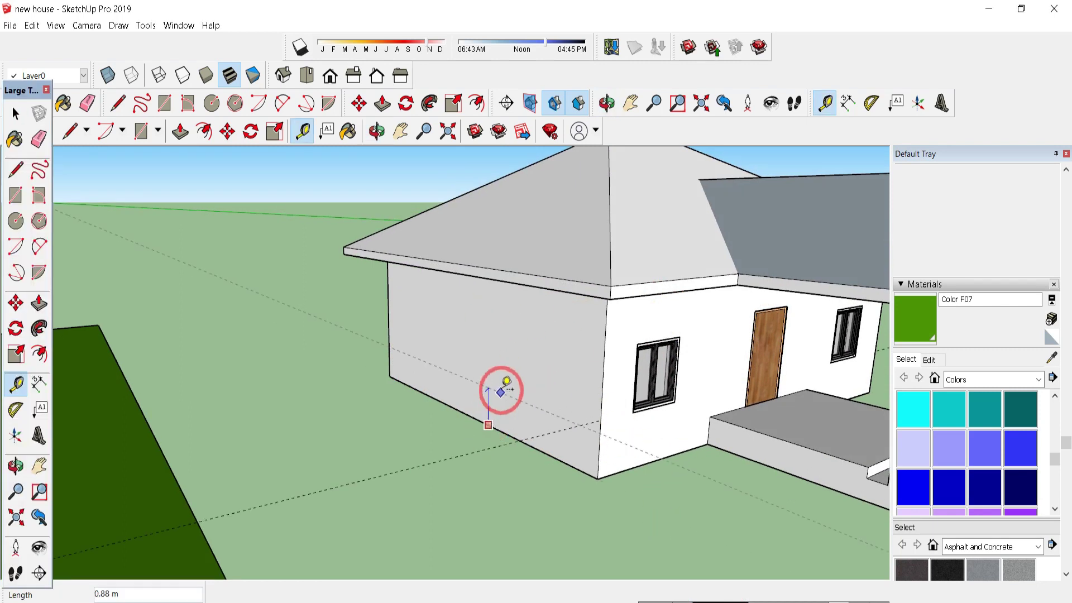
left_click(600, 420)
left_click(603, 386)
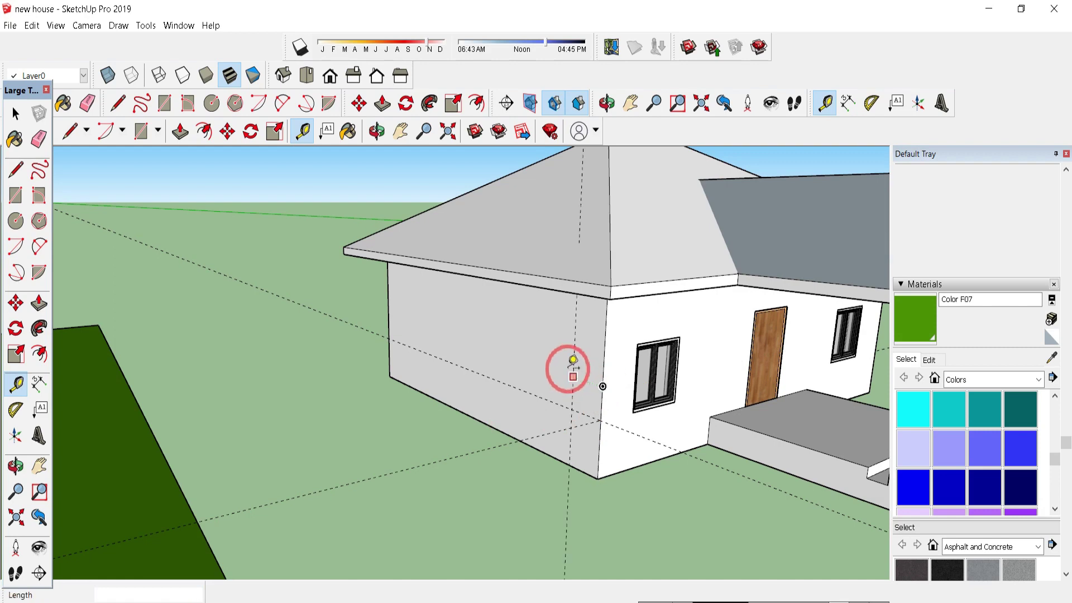
left_click(565, 363)
left_click(575, 359)
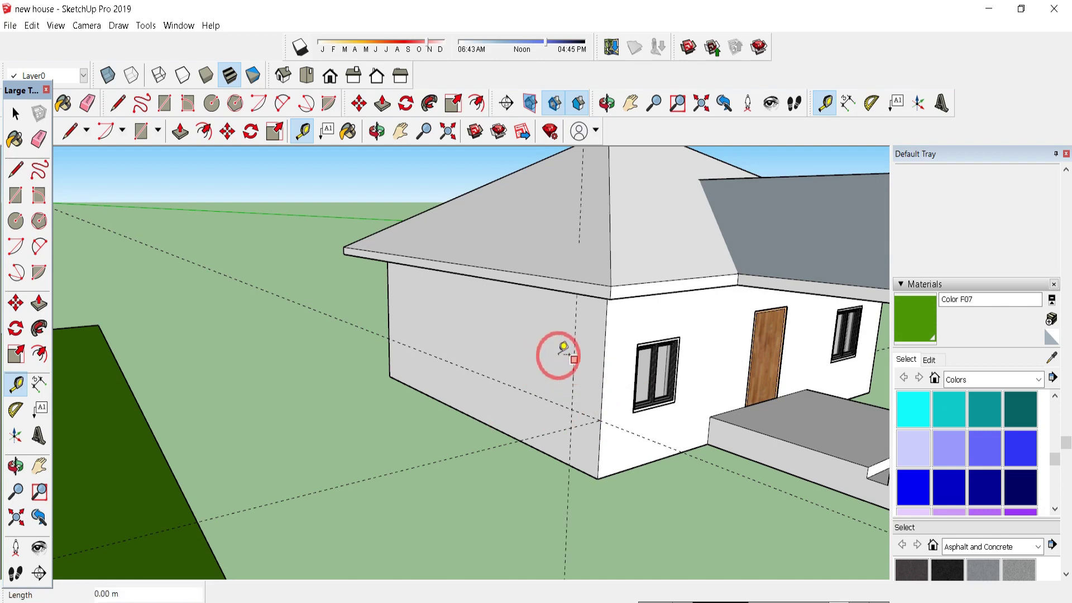
type("1.3")
key("Return")
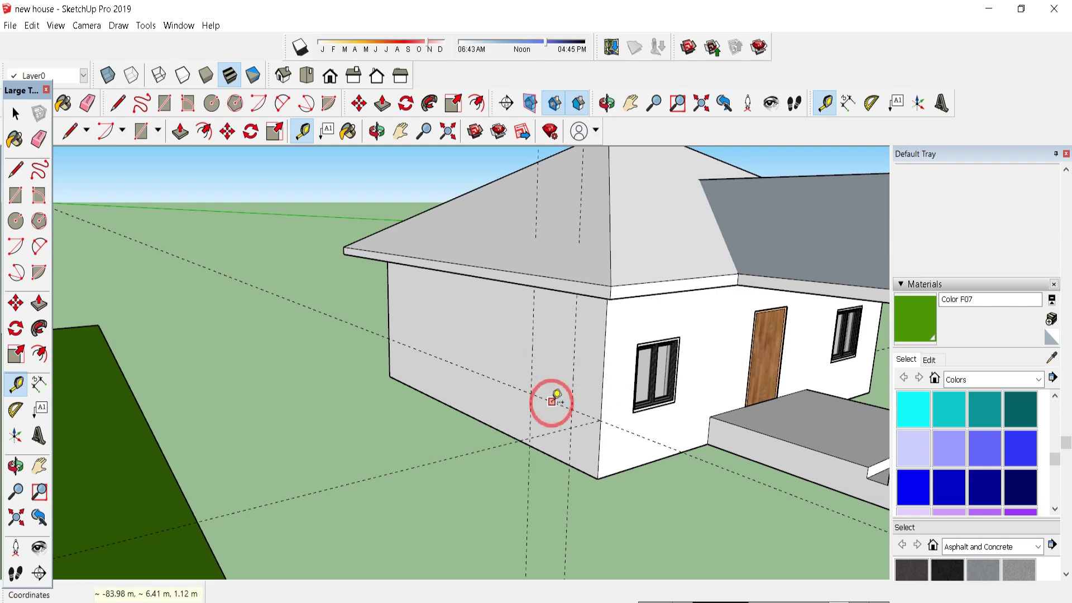
Step: Draw the right window rectangle between the guide intersections
left_click(551, 402)
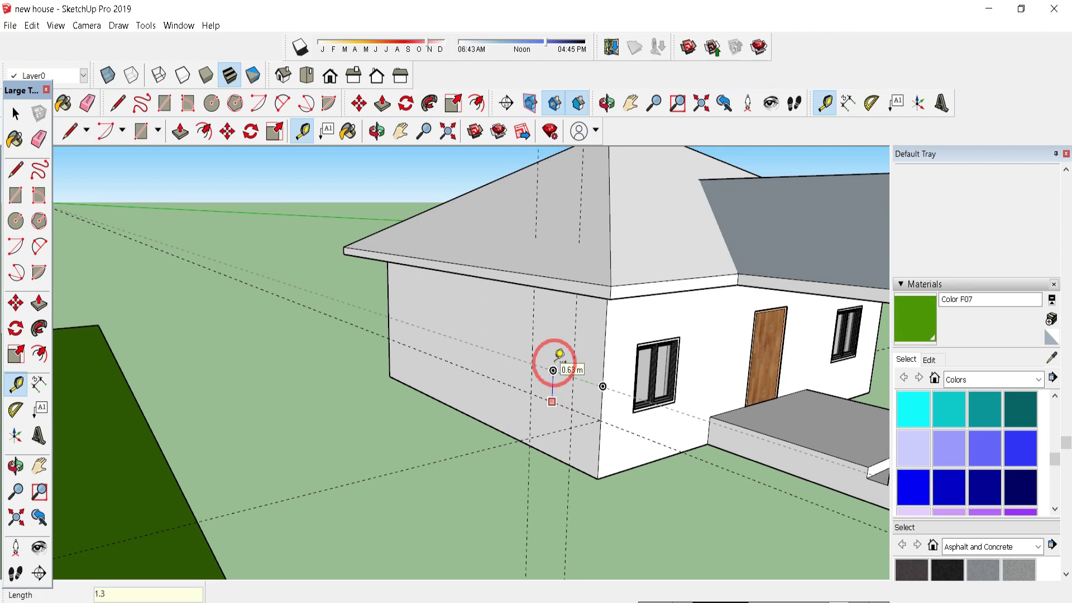
key("r")
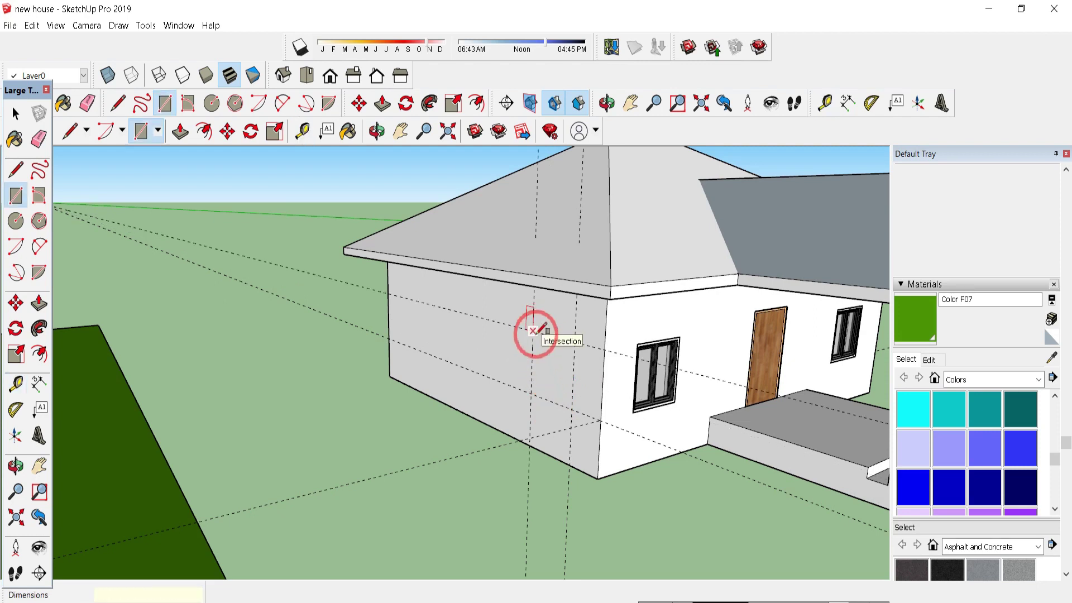
left_click(533, 331)
left_click(571, 409)
Step: Place guides near the wall's left end 1.3 m apart and draw the small left window rectangle
key("t")
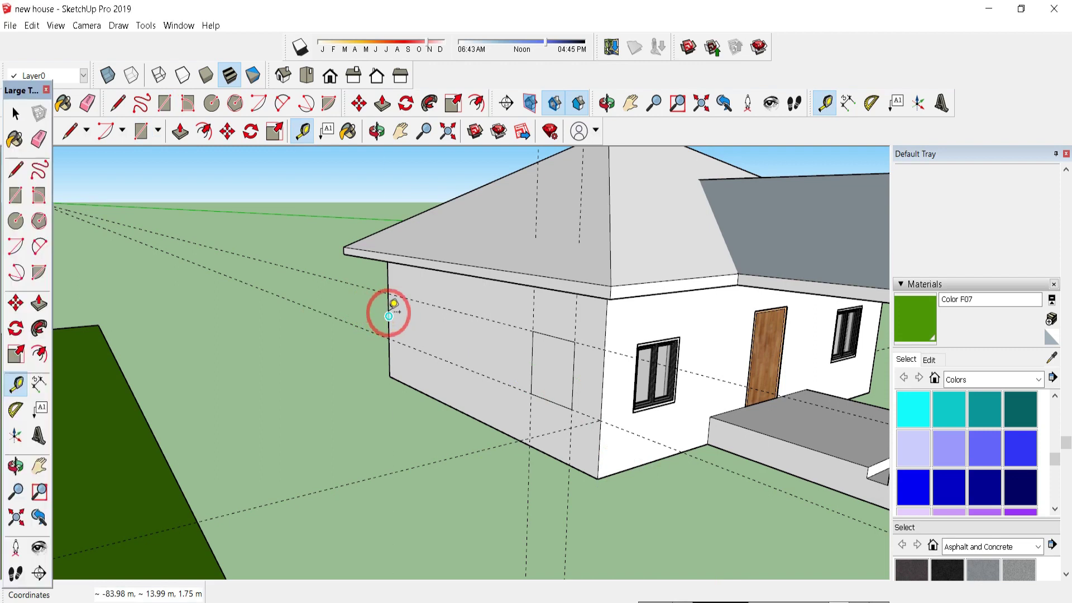
left_click(389, 316)
left_click(401, 308)
left_click(401, 309)
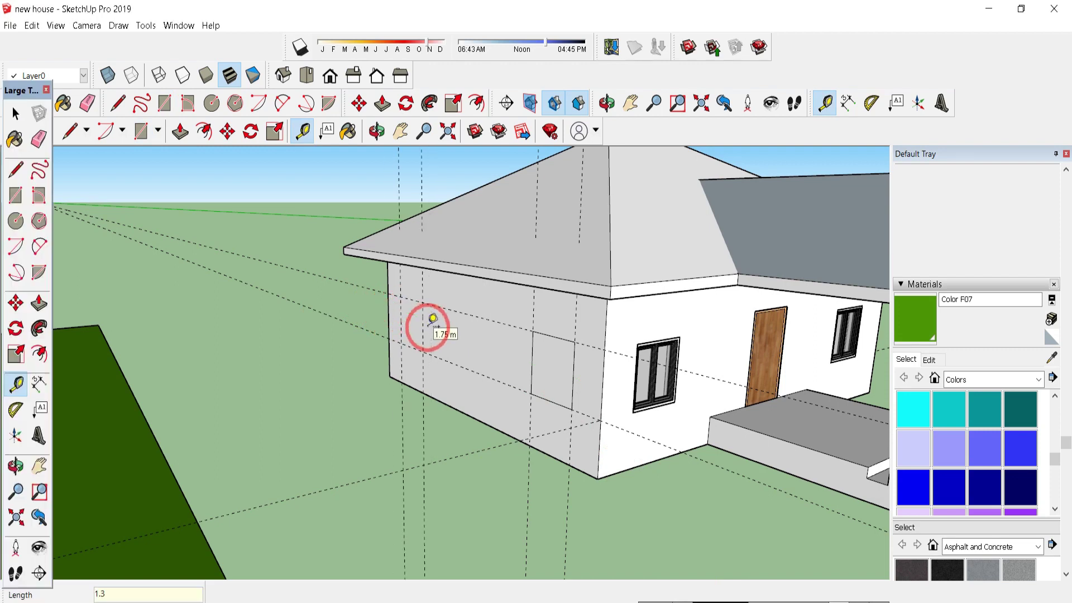
key("Return")
key("r")
left_click(400, 296)
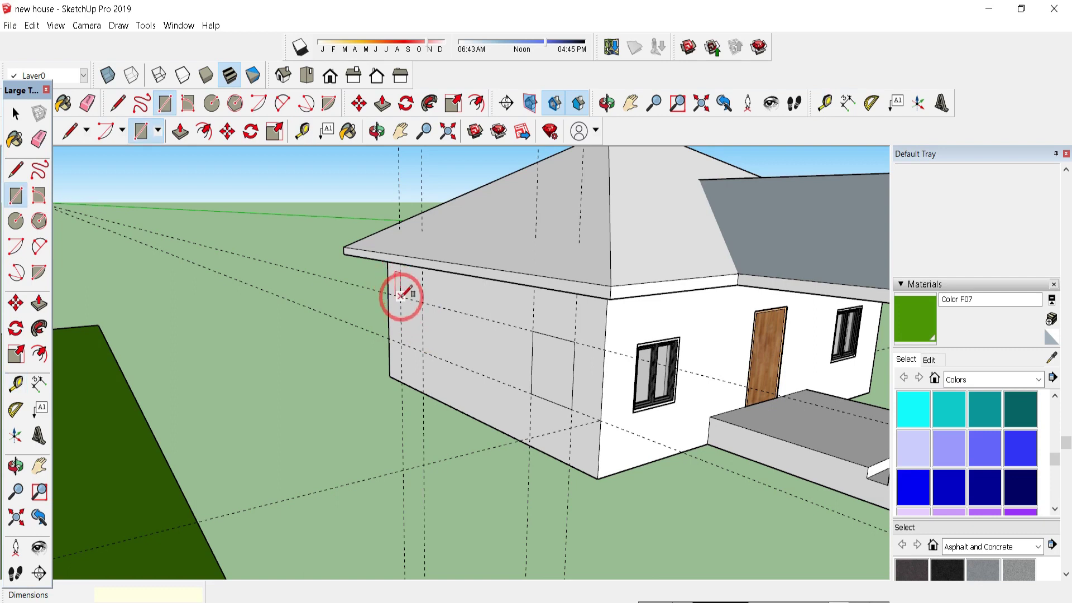
left_click(423, 352)
Step: Recess the right window 0.3 m and start recessing the left window
key("p")
left_click(552, 359)
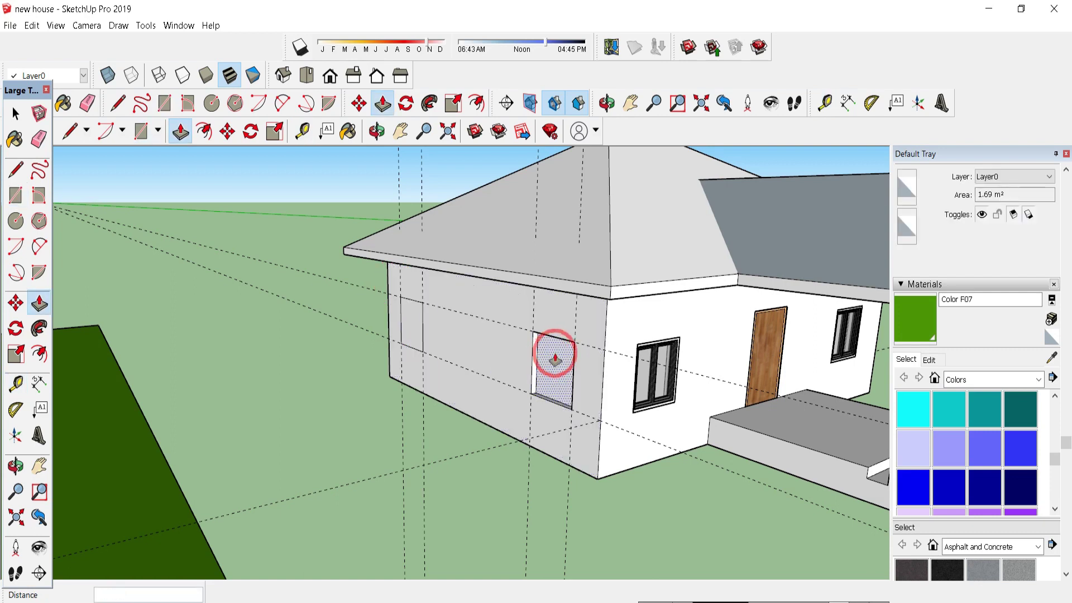
key("Return")
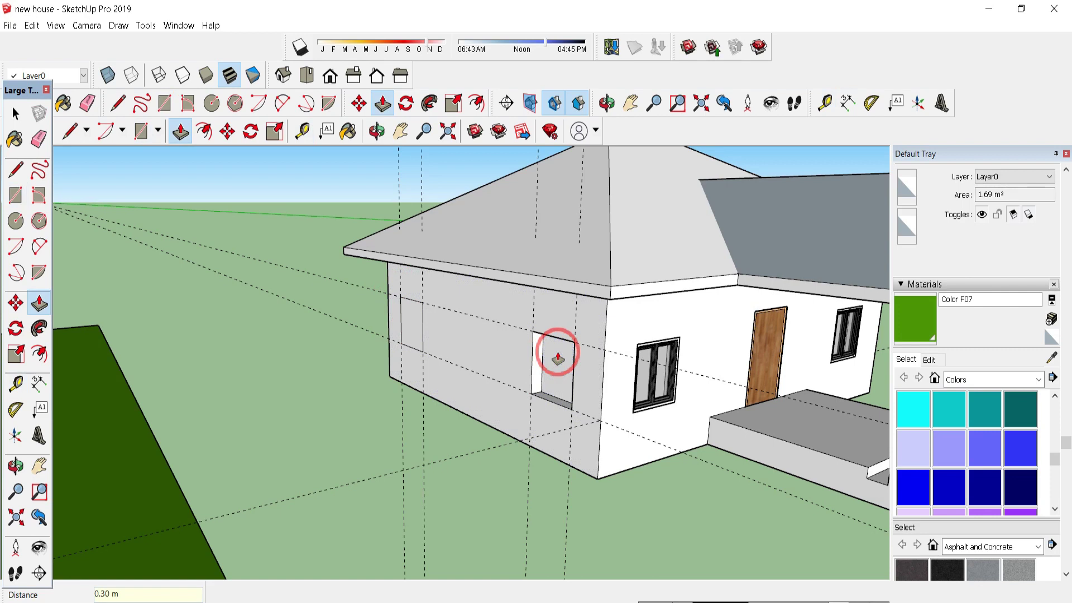
left_click(413, 313)
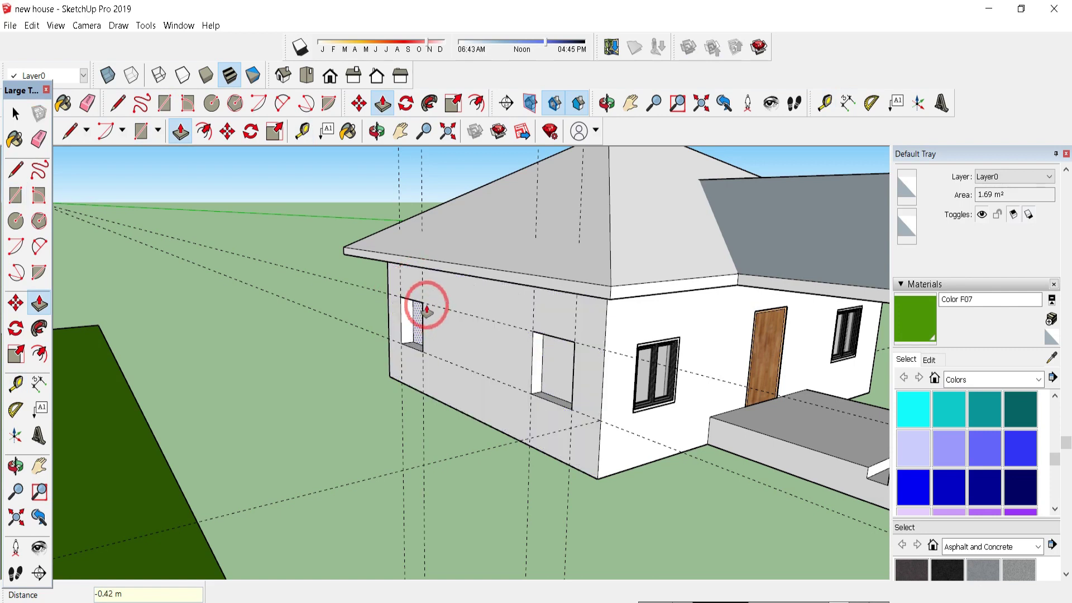
Step: Finish the left window recess, then move the framed window component down to the ground
left_click(426, 309)
key("space")
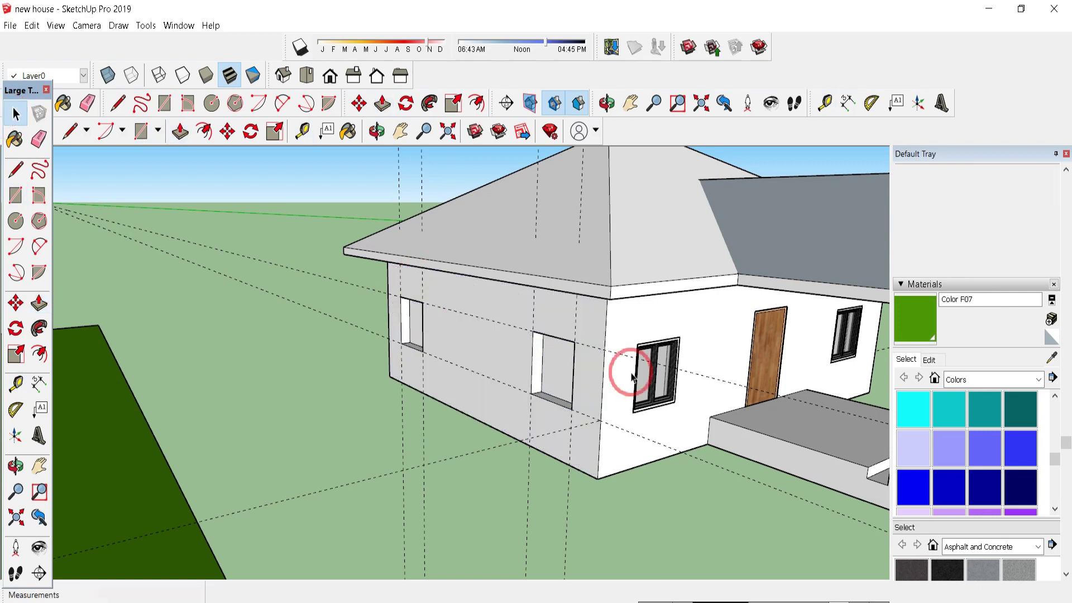
left_click(664, 394)
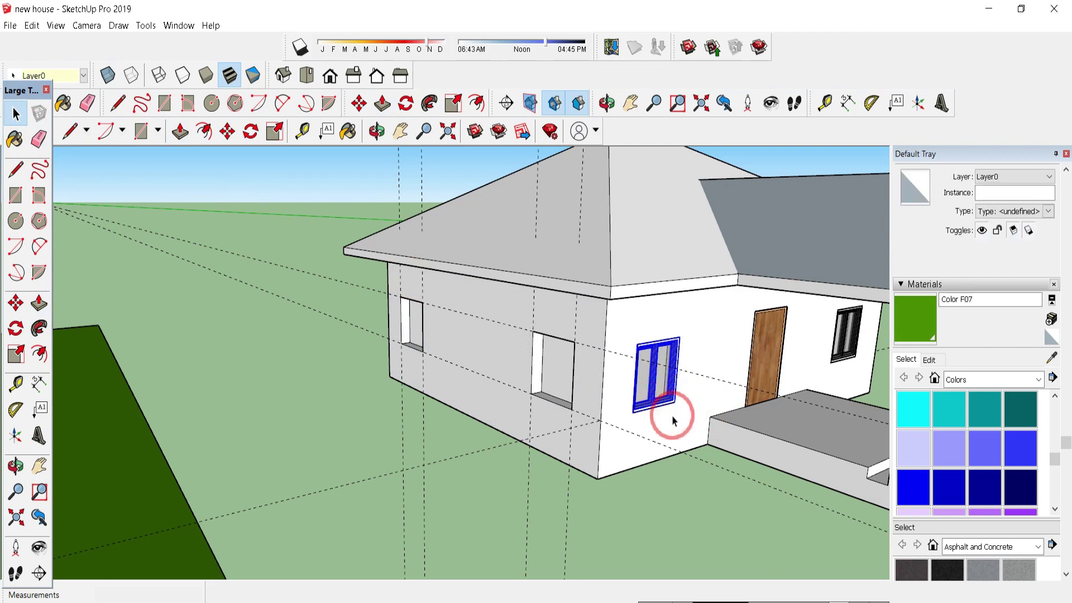
key("m")
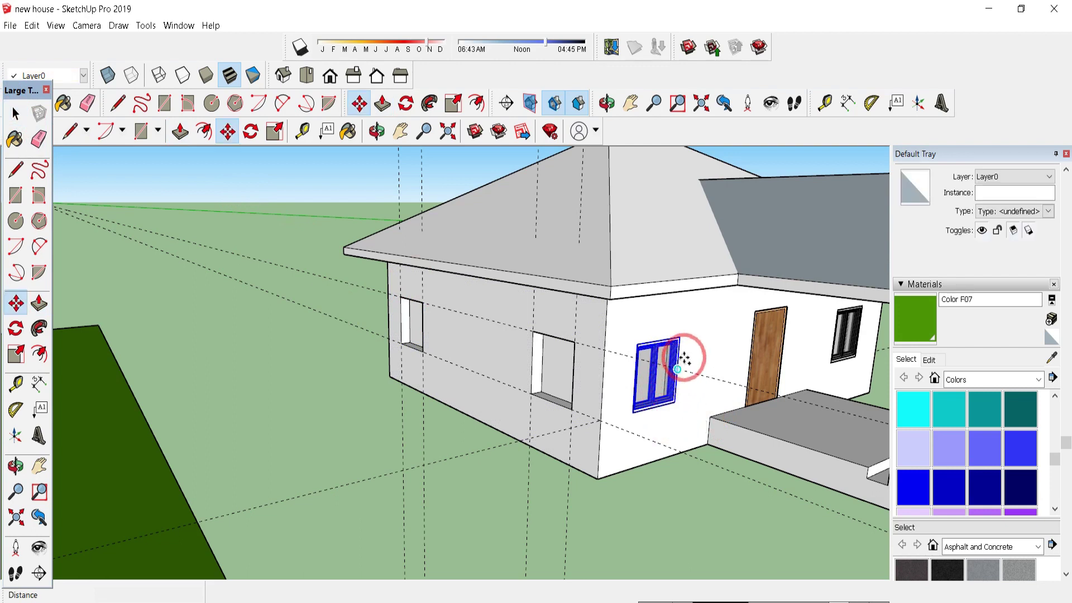
left_click(680, 338)
left_click(378, 386)
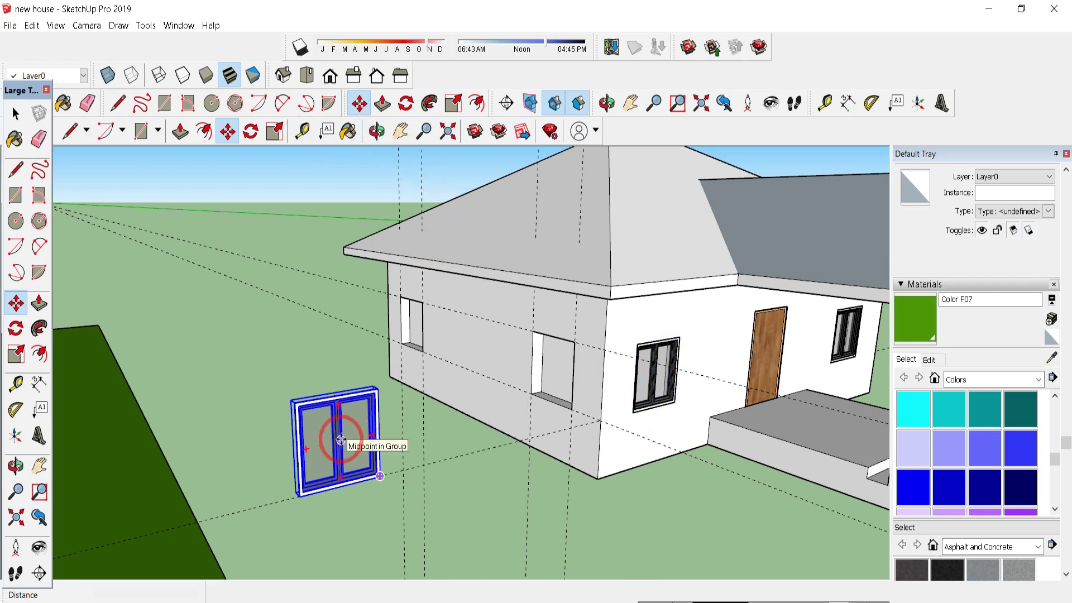
Step: Rotate the window 90° about its top edge so it stands upright
left_click(250, 131)
left_click(336, 440)
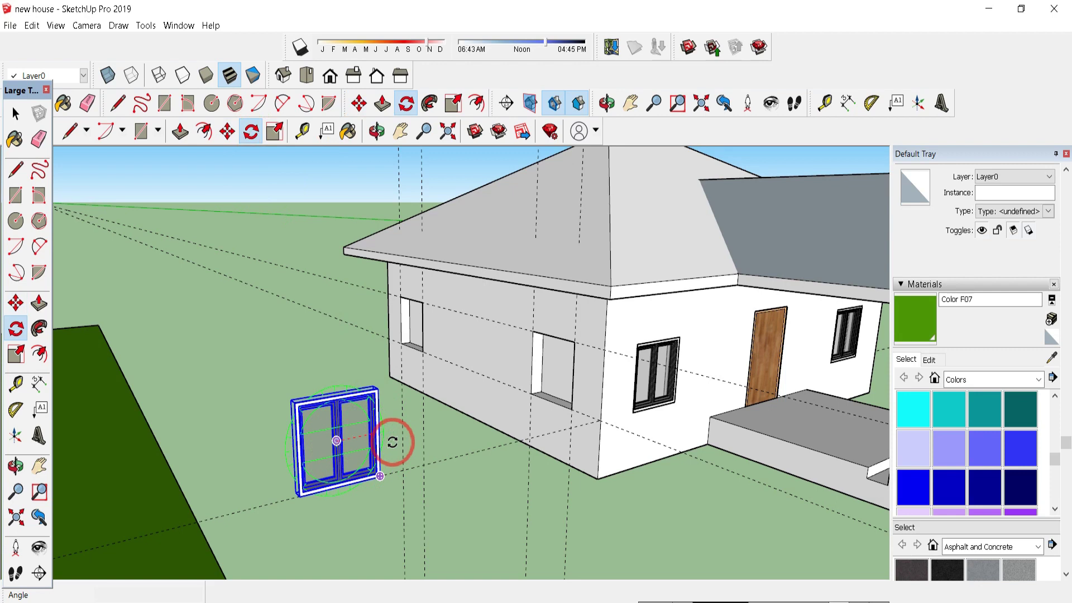
left_click(393, 441)
key("Escape")
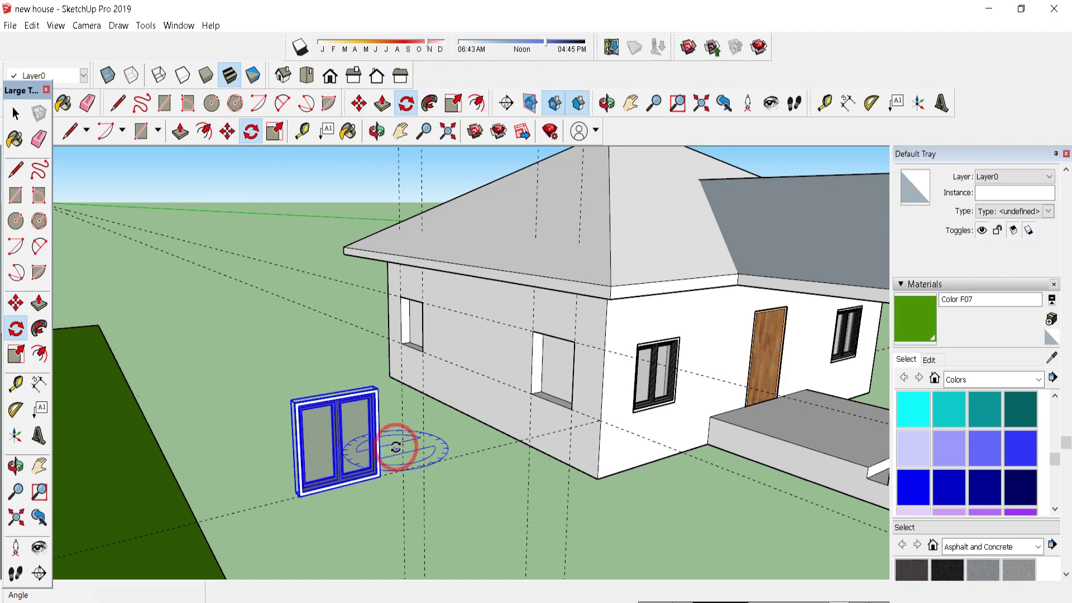
left_click(337, 393)
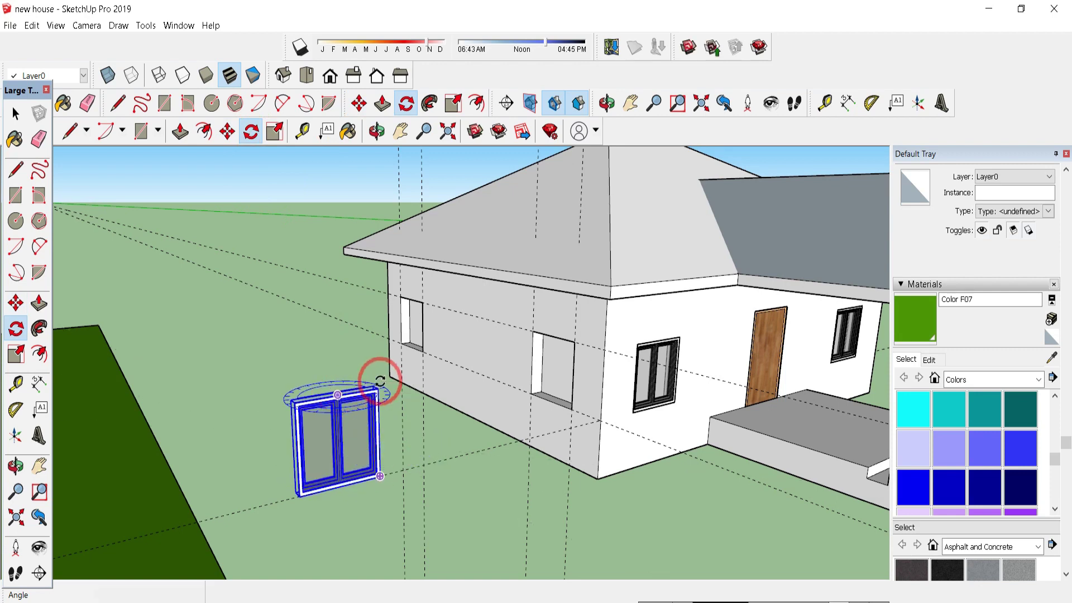
left_click(379, 381)
left_click(389, 450)
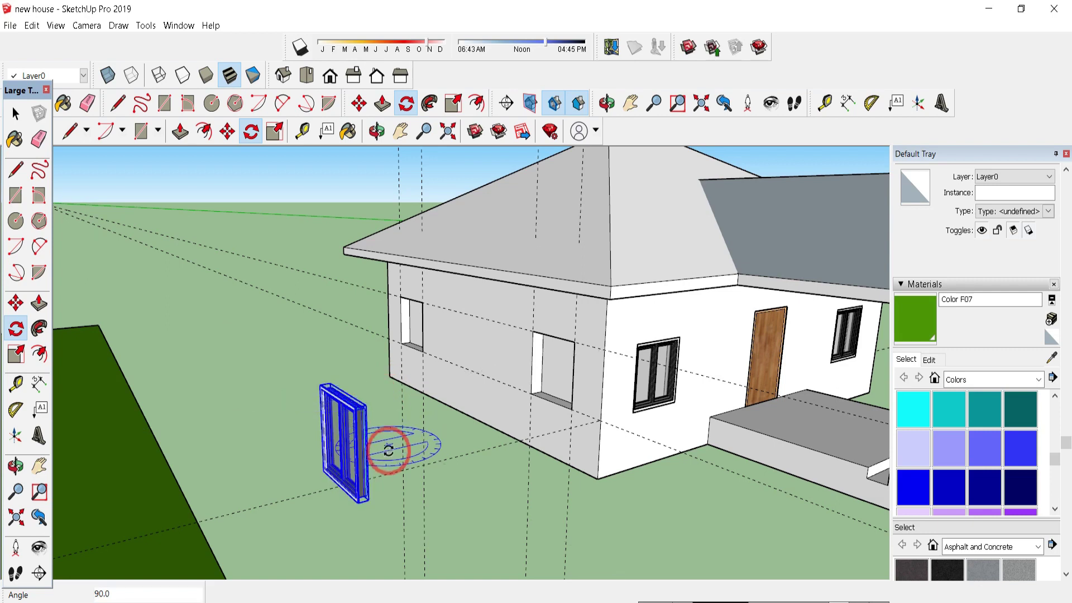
Step: Move the window into the side-wall opening and place a copy in the left opening
key("m")
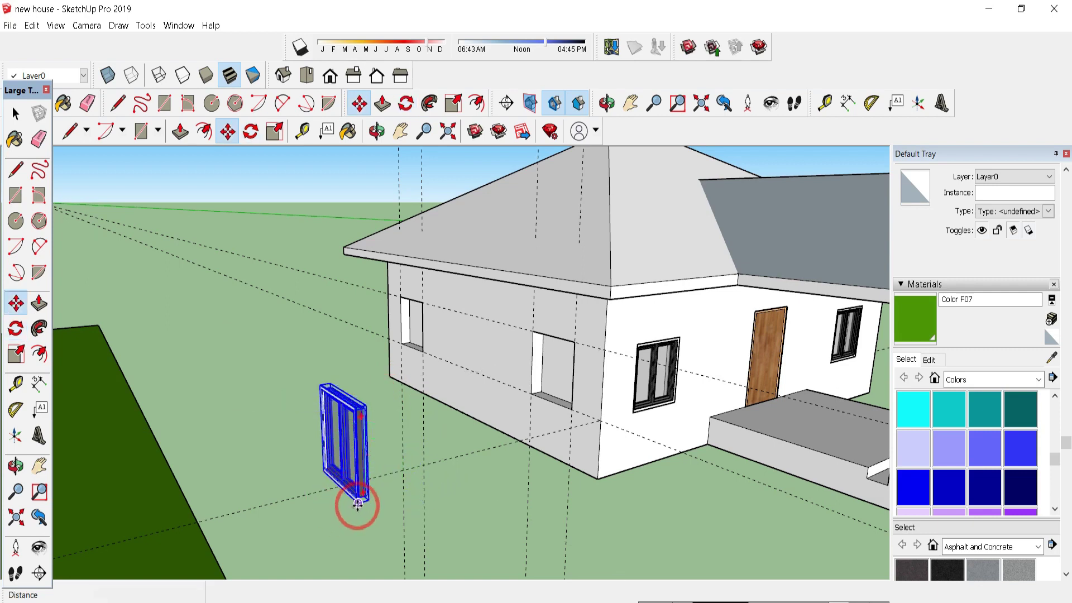
left_click_drag(357, 504, 572, 410)
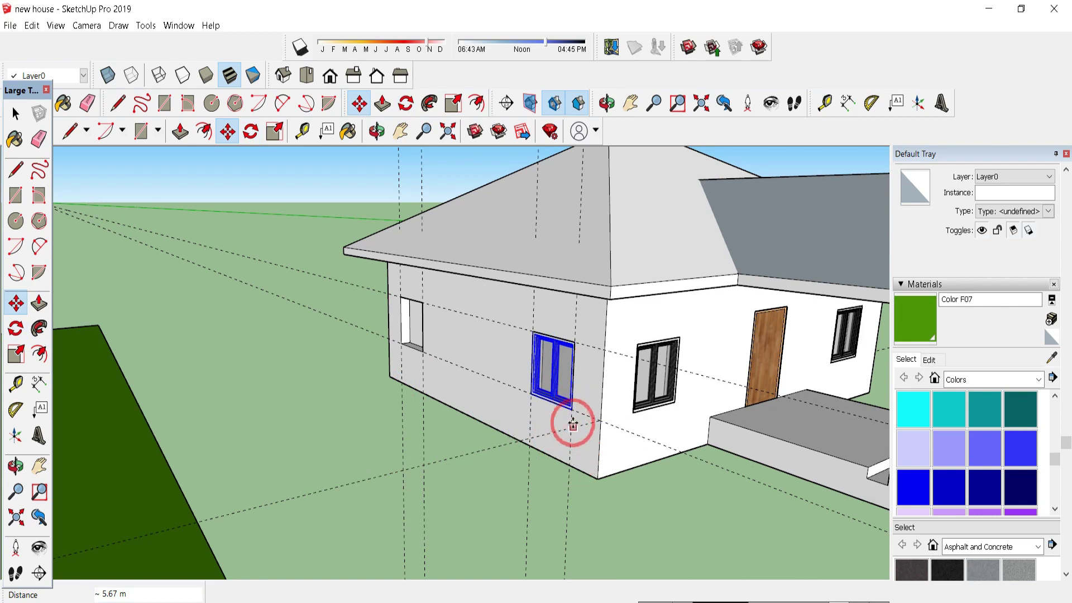
left_click(572, 409)
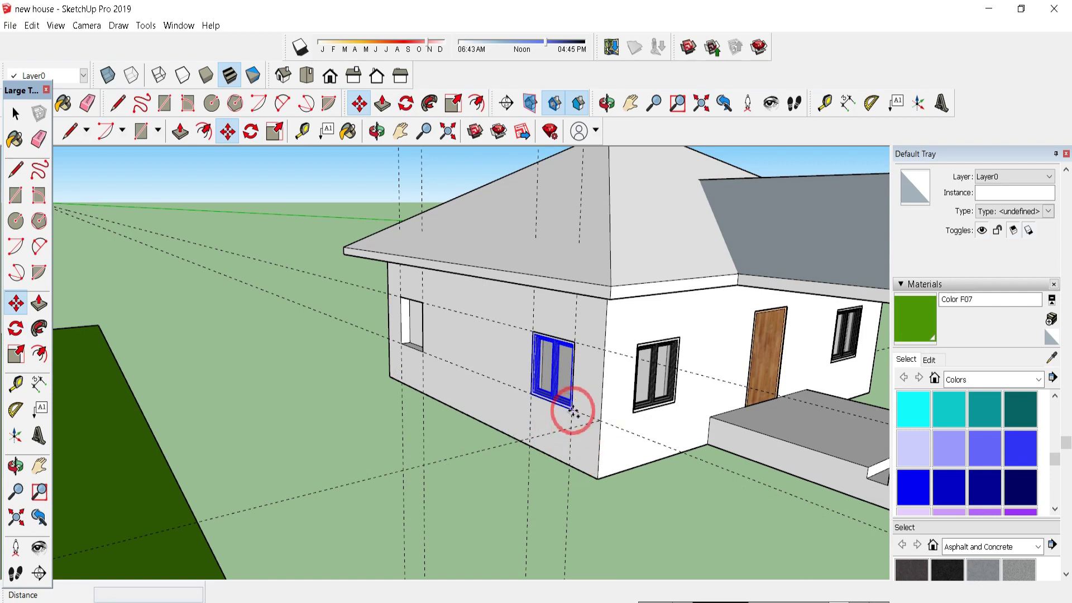
left_click(572, 409, "ctrl")
left_click(422, 354)
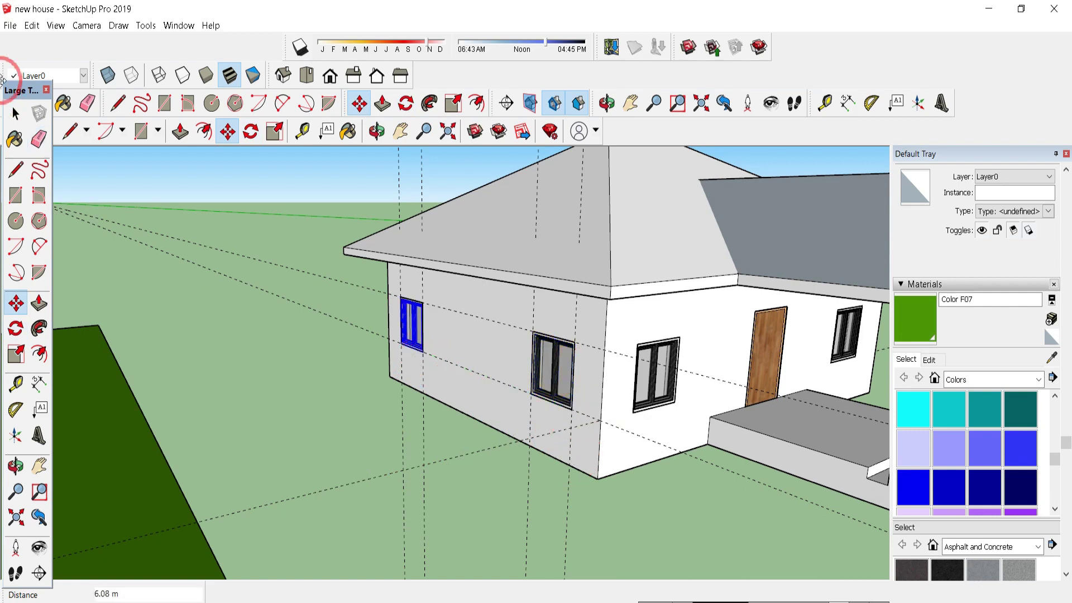
left_click(14, 112)
left_click(340, 275)
scroll(340, 276, "up", 1)
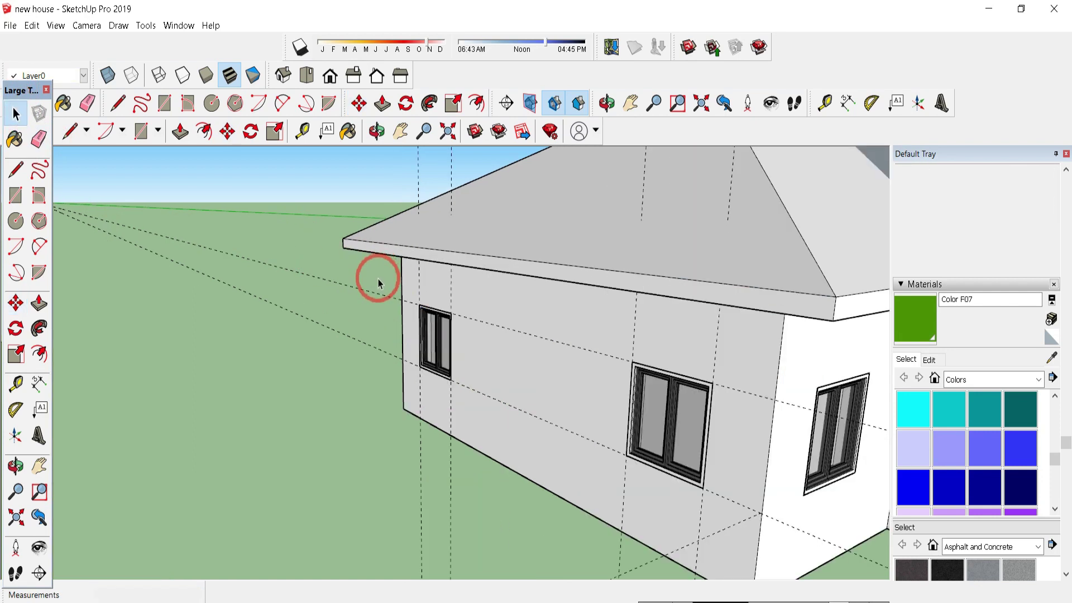
scroll(377, 279, "down", 6)
Step: Delete all guide lines with Edit > Delete Guides
left_click(32, 26)
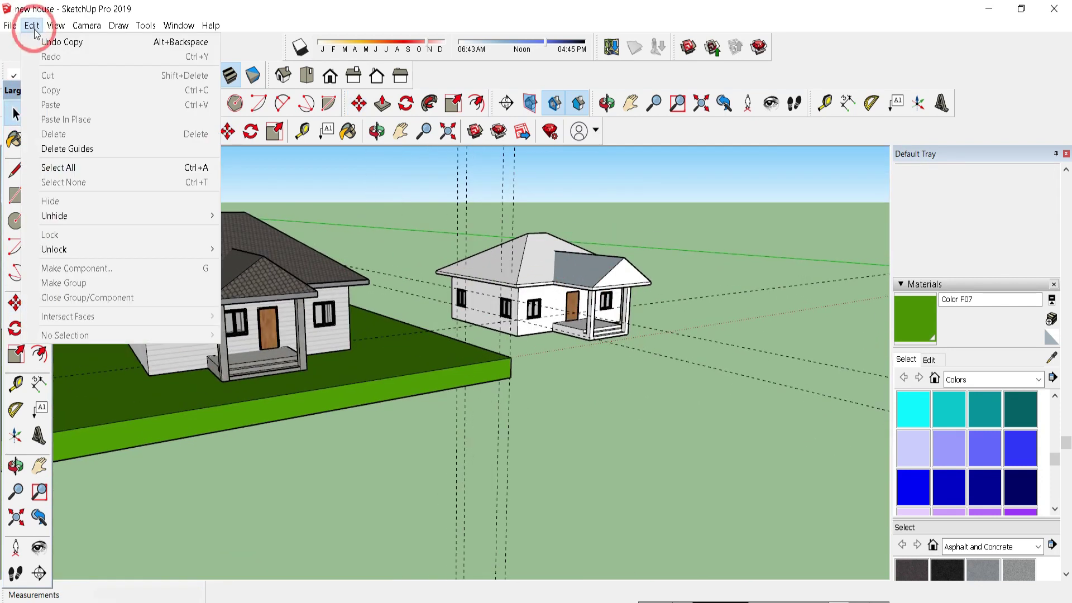
left_click(67, 147)
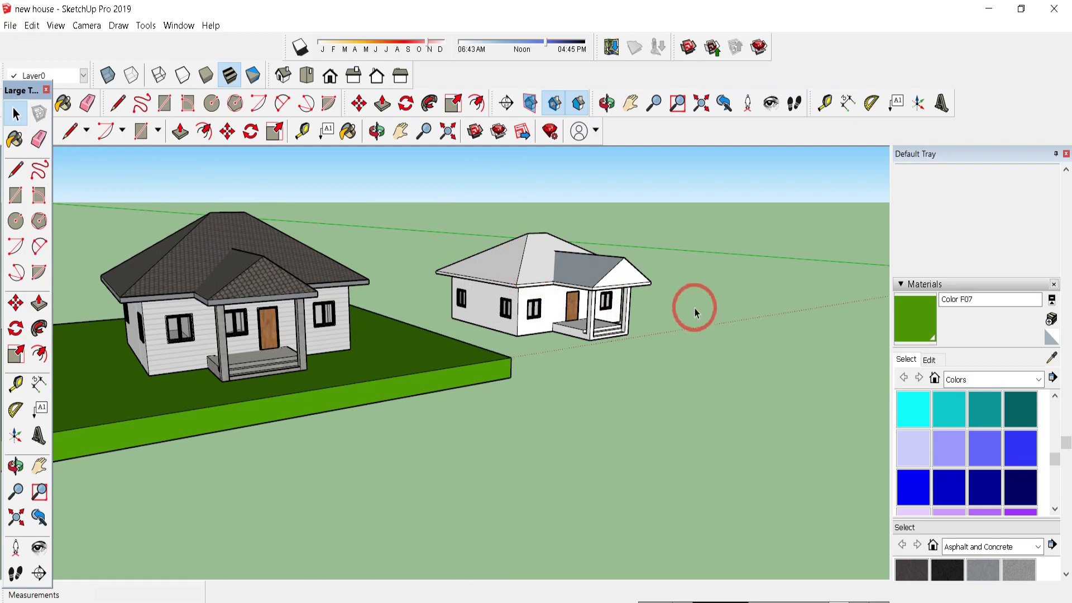
scroll(102, 303, "up", 2)
middle_click_drag(597, 330, 620, 275)
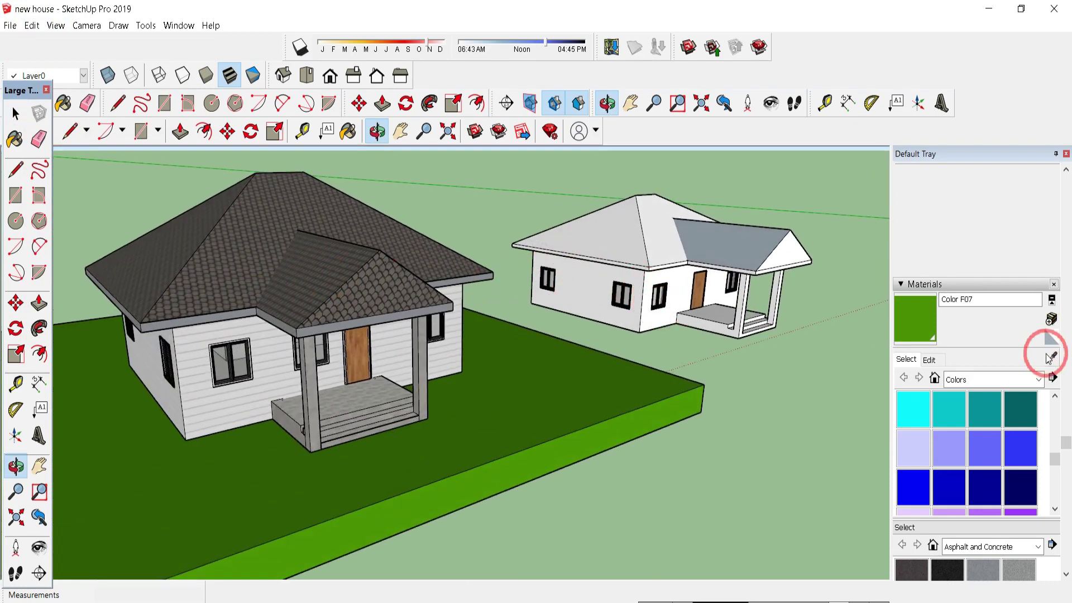
Step: Sample Roofing_Shingles from the finished roof and paint the new house's roof faces
left_click(12, 142)
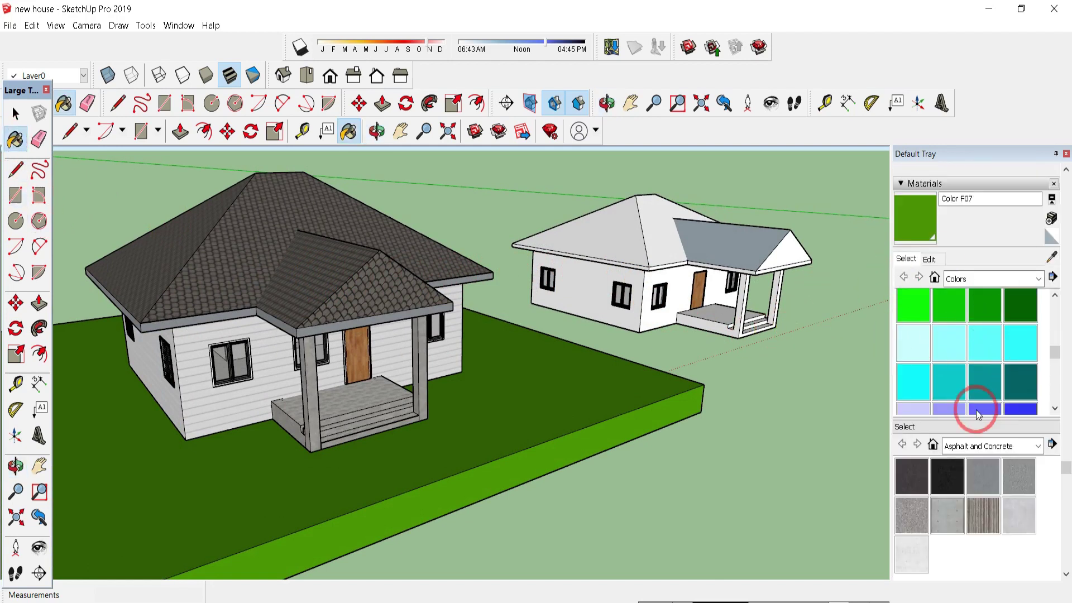
scroll(994, 379, "up", 3)
scroll(1001, 369, "up", 1)
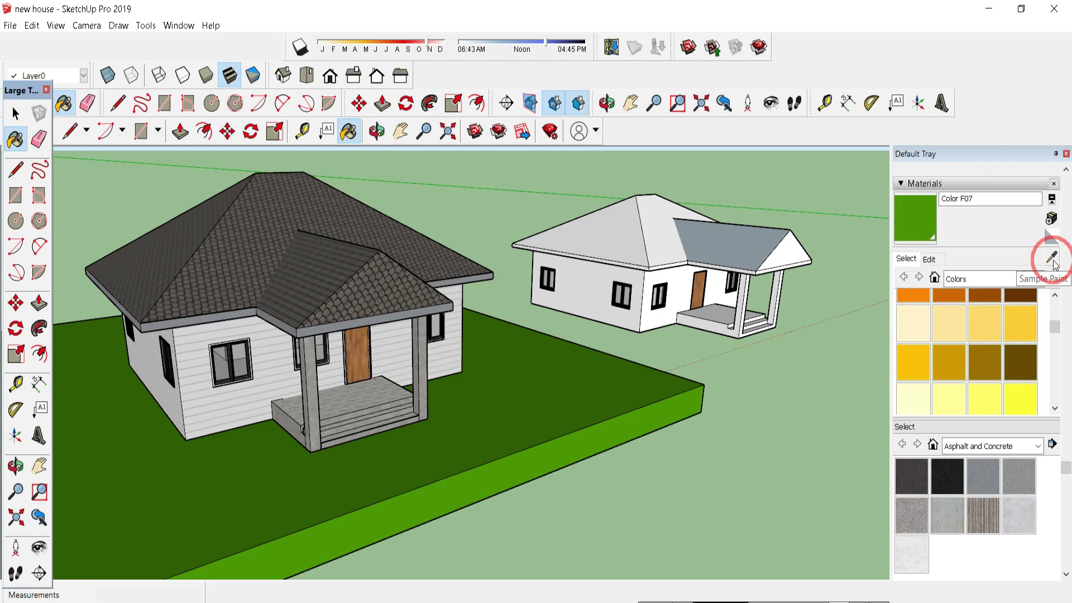
left_click(1053, 261)
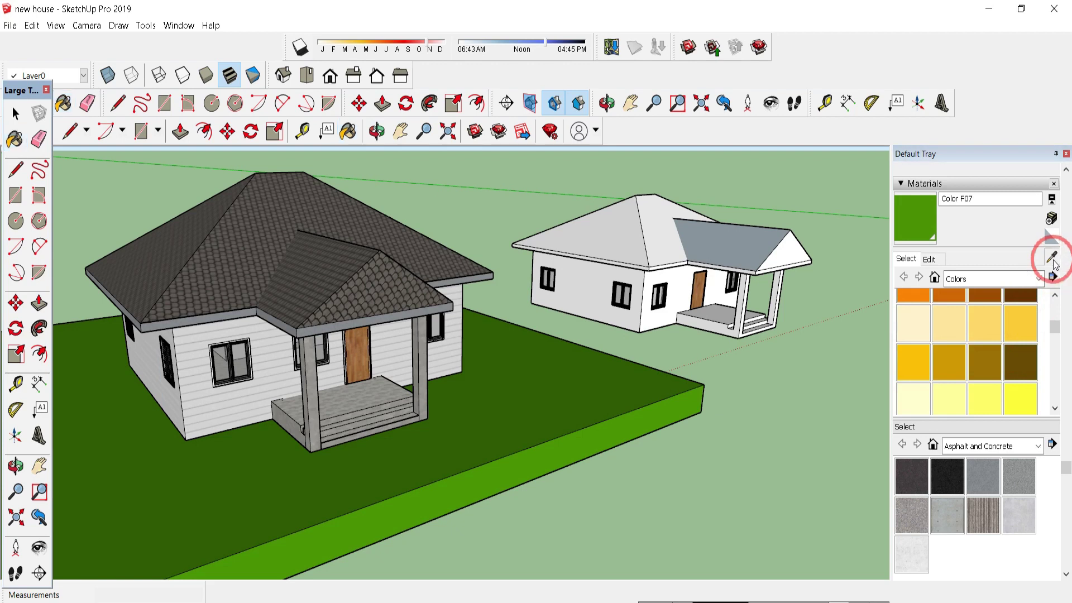
left_click(436, 258)
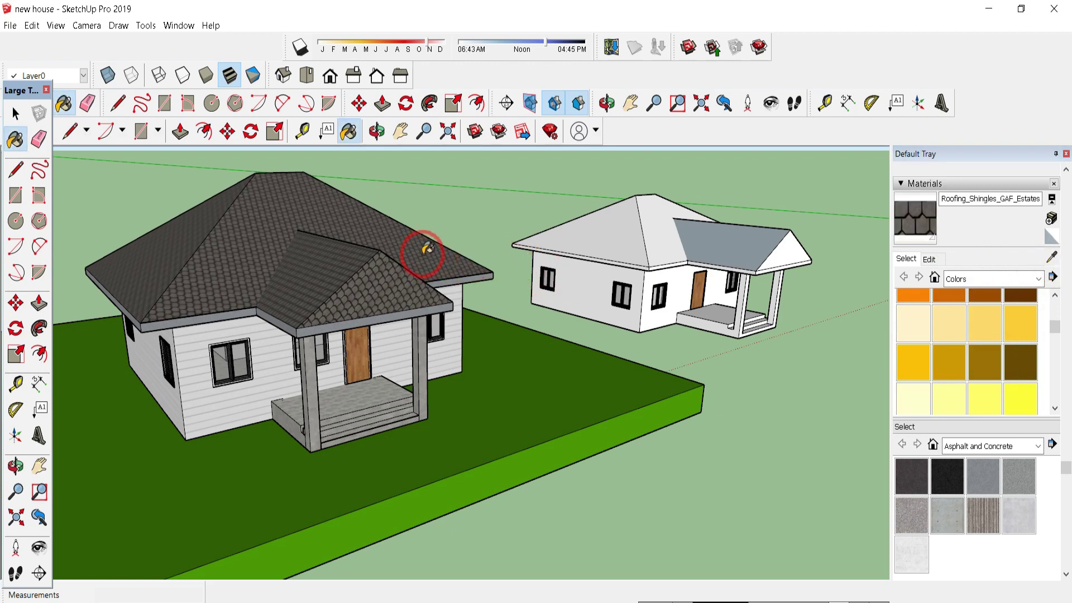
left_click(1038, 278)
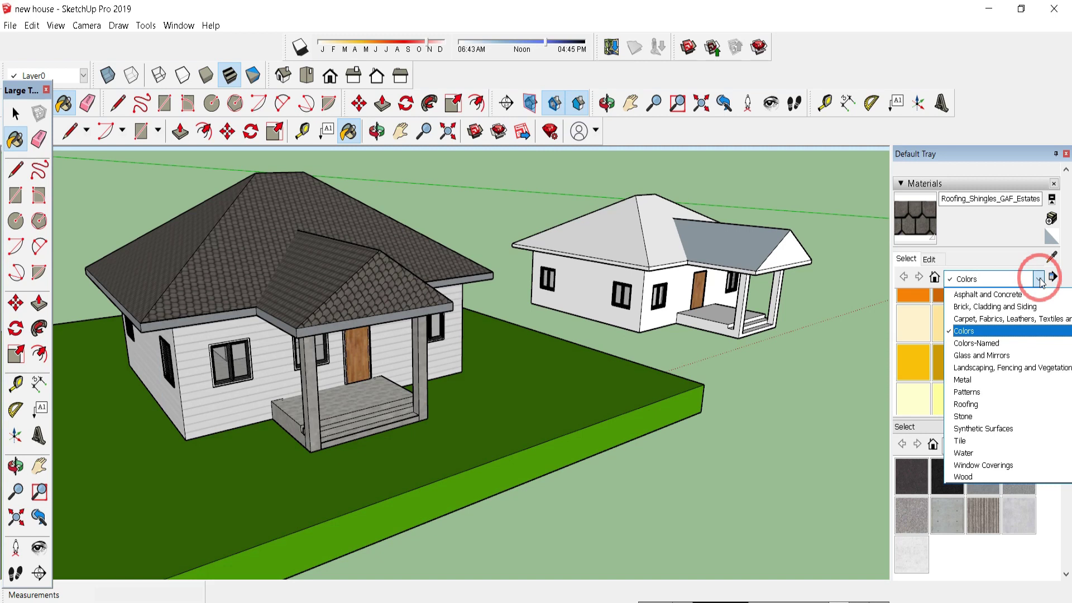
left_click(997, 410)
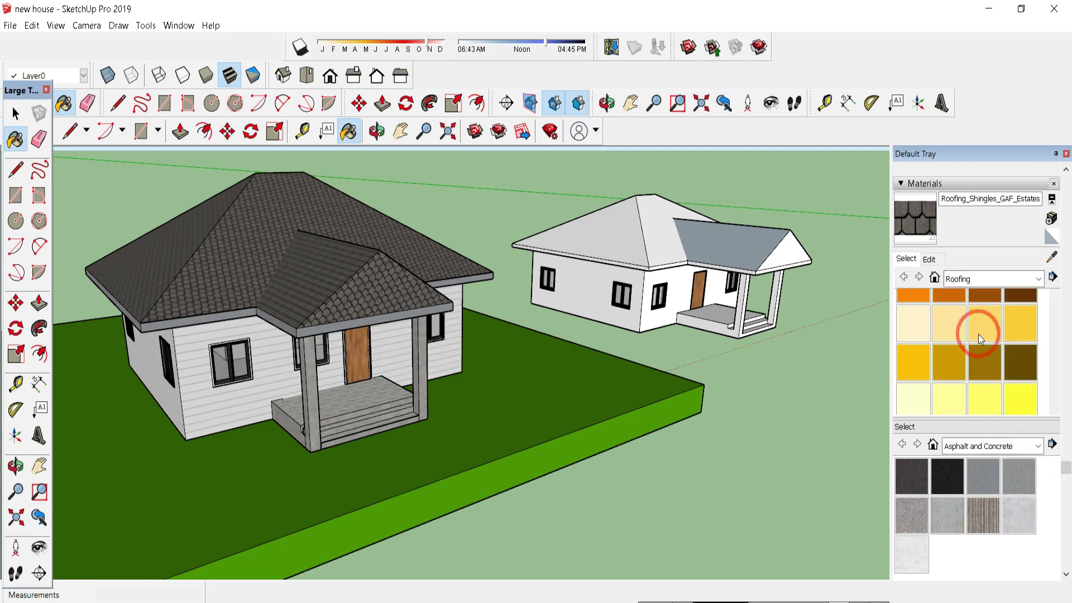
left_click(617, 240)
scroll(664, 217, "up", 3)
left_click(675, 223)
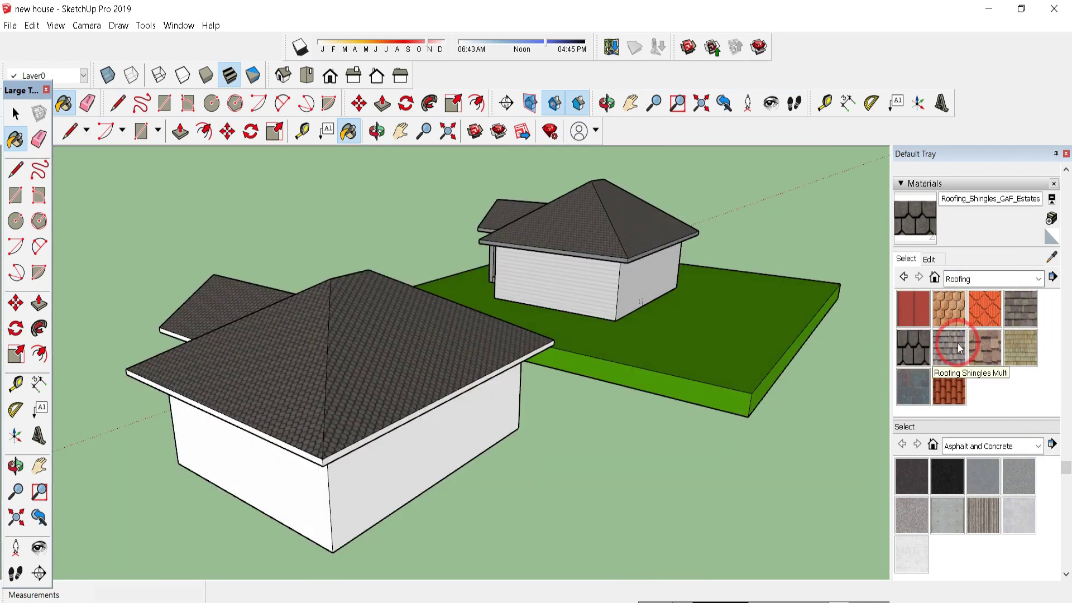
Step: Sample Cladding_Siding_White from a finished wall and paint the new house's walls
left_click(1050, 256)
left_click(576, 281)
left_click(710, 287)
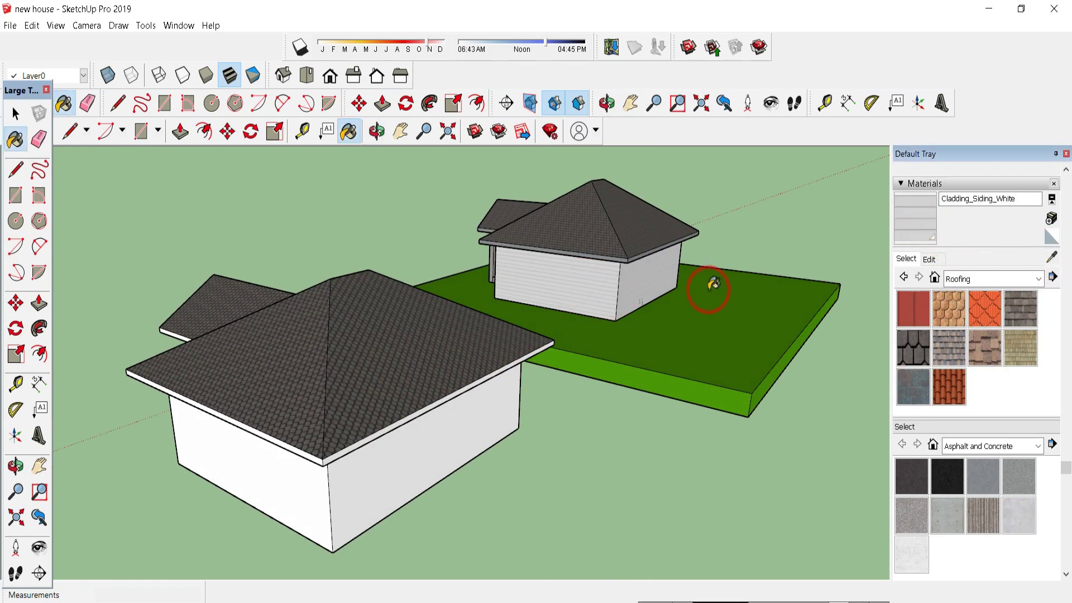
left_click(409, 447)
left_click(292, 474)
mouse_move(302, 464)
middle_mouse_down()
mouse_move(399, 375)
mouse_move(541, 376)
mouse_move(359, 328)
mouse_move(354, 268)
mouse_move(541, 364)
mouse_move(247, 329)
mouse_move(675, 370)
mouse_move(709, 256)
mouse_move(629, 275)
mouse_move(605, 328)
mouse_move(574, 296)
mouse_move(606, 362)
mouse_move(402, 333)
mouse_move(338, 297)
middle_mouse_up()
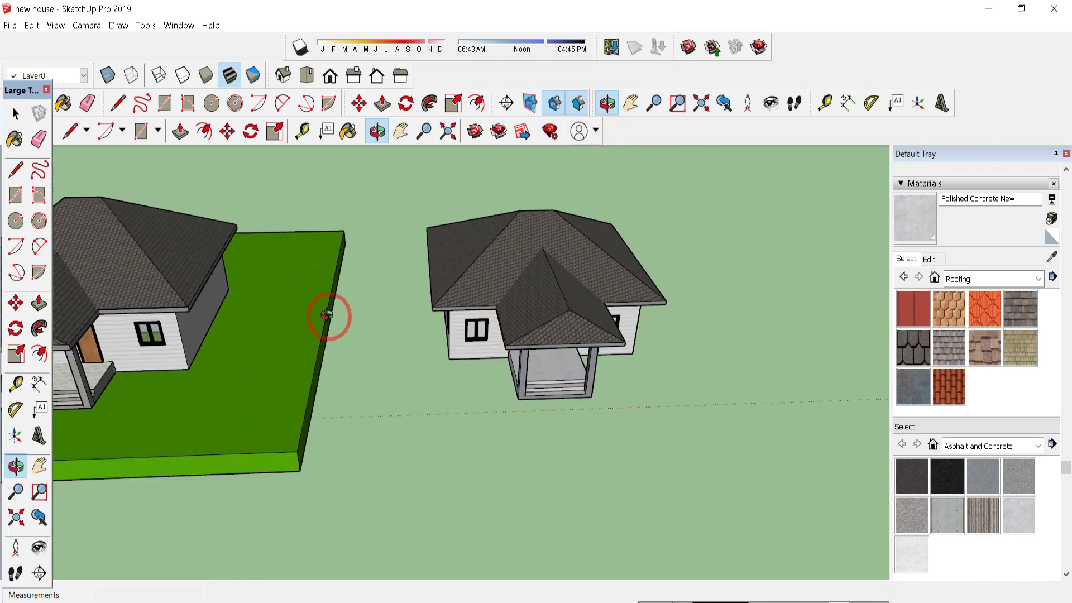
Step: Draw a 21.95 by 14.99 m ground rectangle beside the new house
scroll(327, 315, "down", 3)
scroll(634, 275, "up", 4)
key("r")
left_click(634, 277)
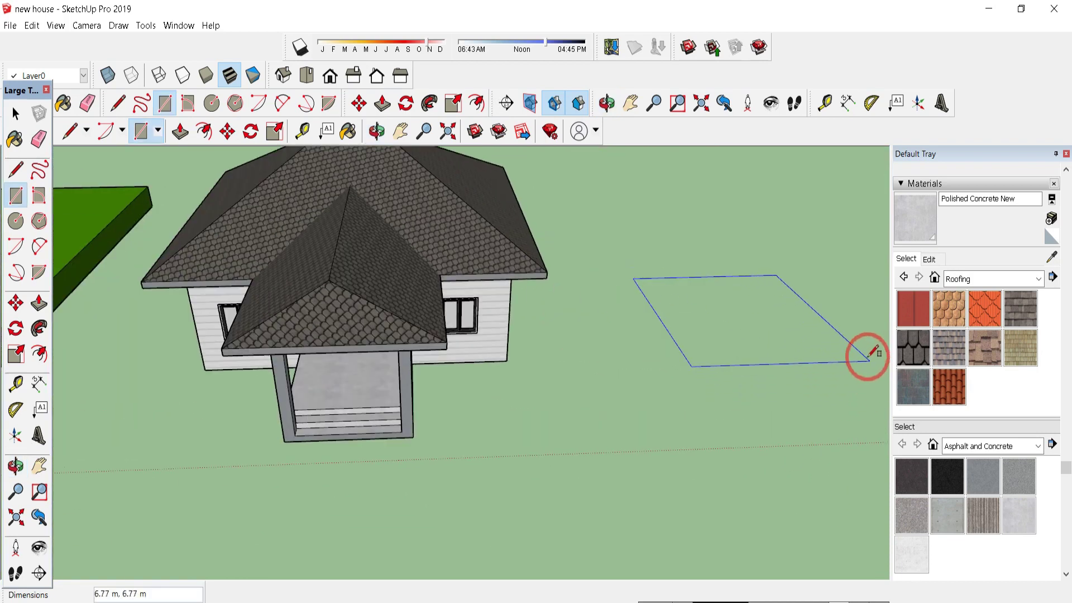
scroll(330, 382, "down", 3)
left_click(714, 419)
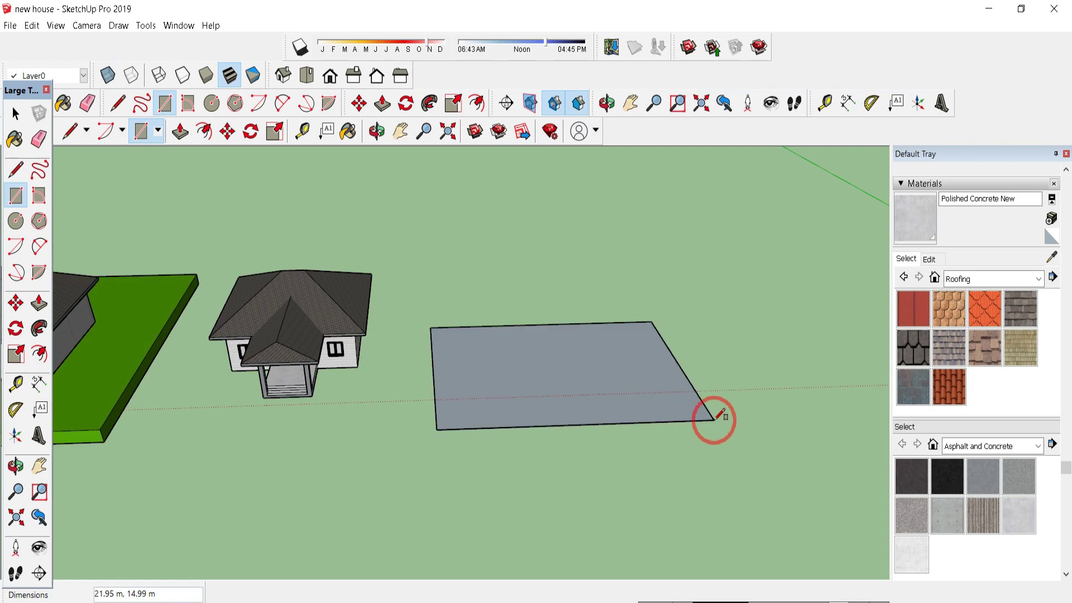
Step: Paint the rectangle green from the Colors library
left_click(975, 360)
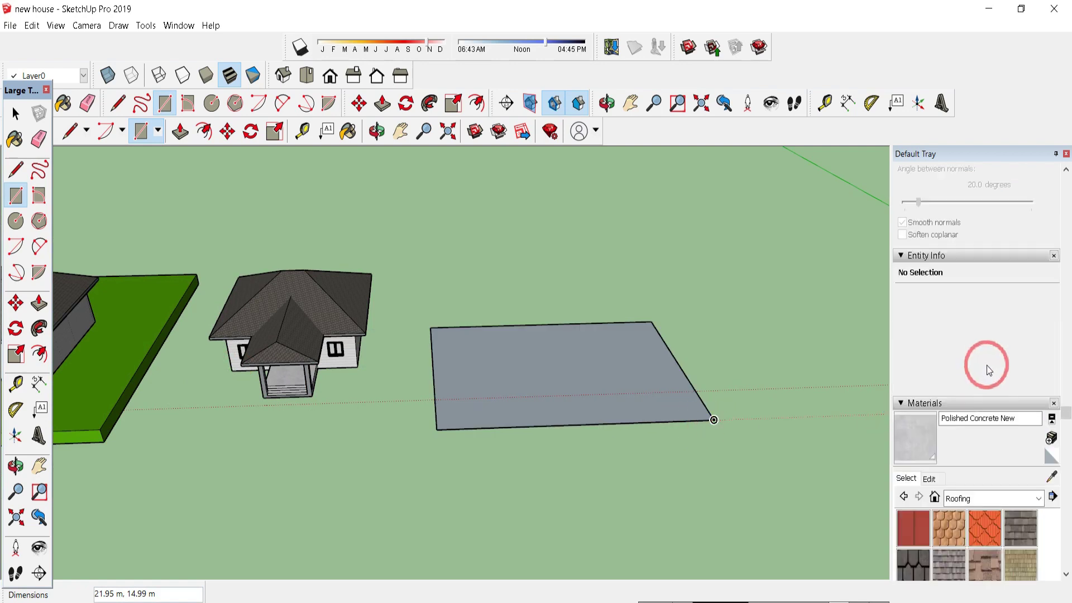
scroll(1005, 335, "down", 5)
left_click(1032, 307)
left_click(982, 347)
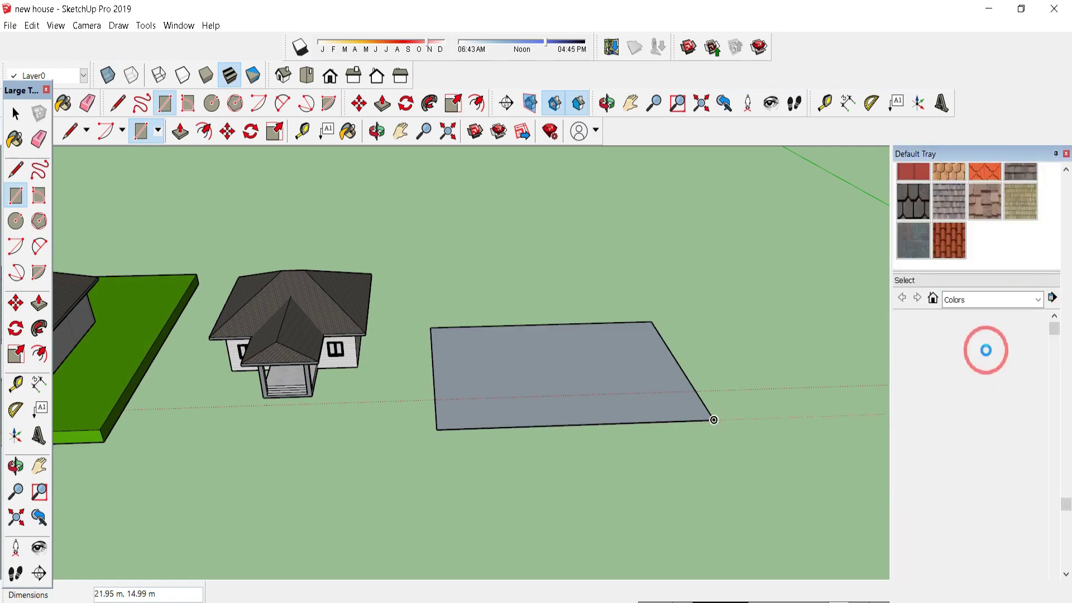
scroll(983, 391, "down", 3)
left_click(977, 419)
left_click(577, 384)
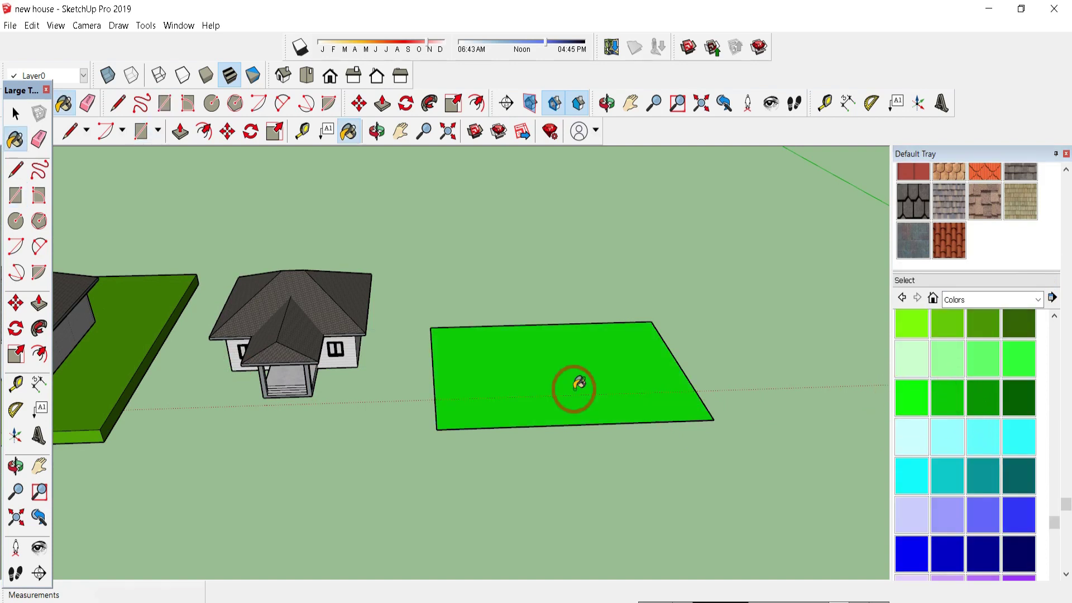
Step: Push/Pull the green face up into a thick slab, then select the whole new house
key("p")
left_click(581, 385)
left_click(583, 383)
key("space")
left_click(211, 259)
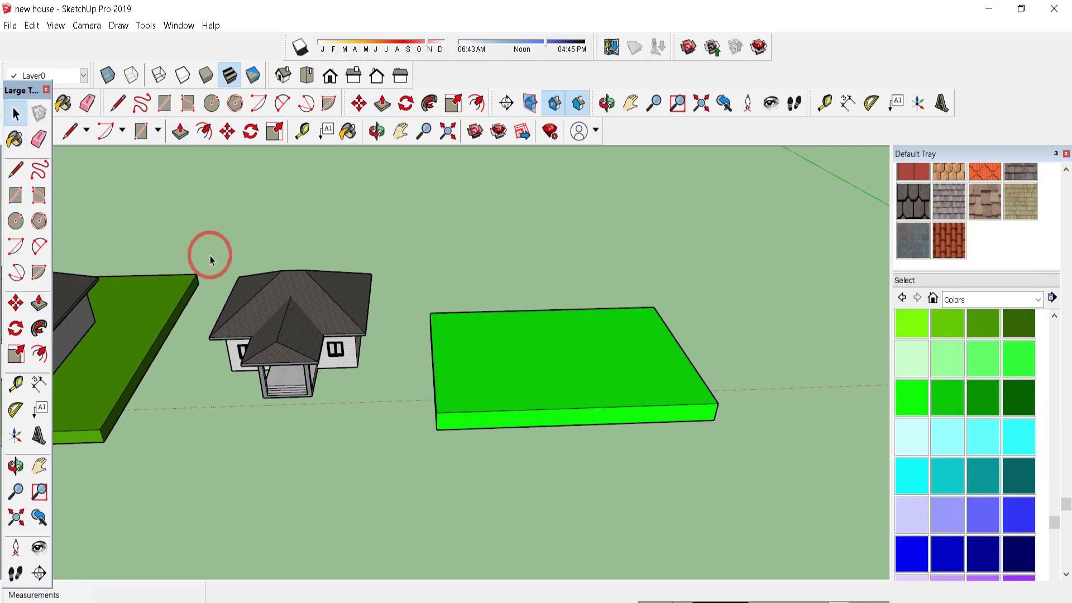
left_click_drag(289, 320, 398, 448)
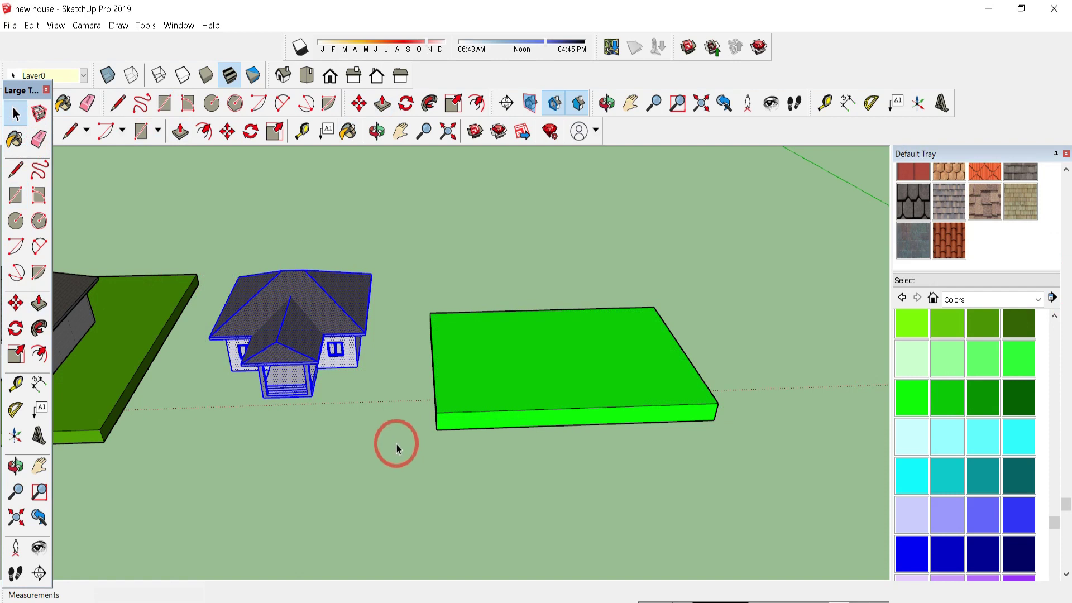
Step: Move the new house onto the middle of the green slab and view its porch front
key("m")
left_click_drag(358, 369, 617, 383)
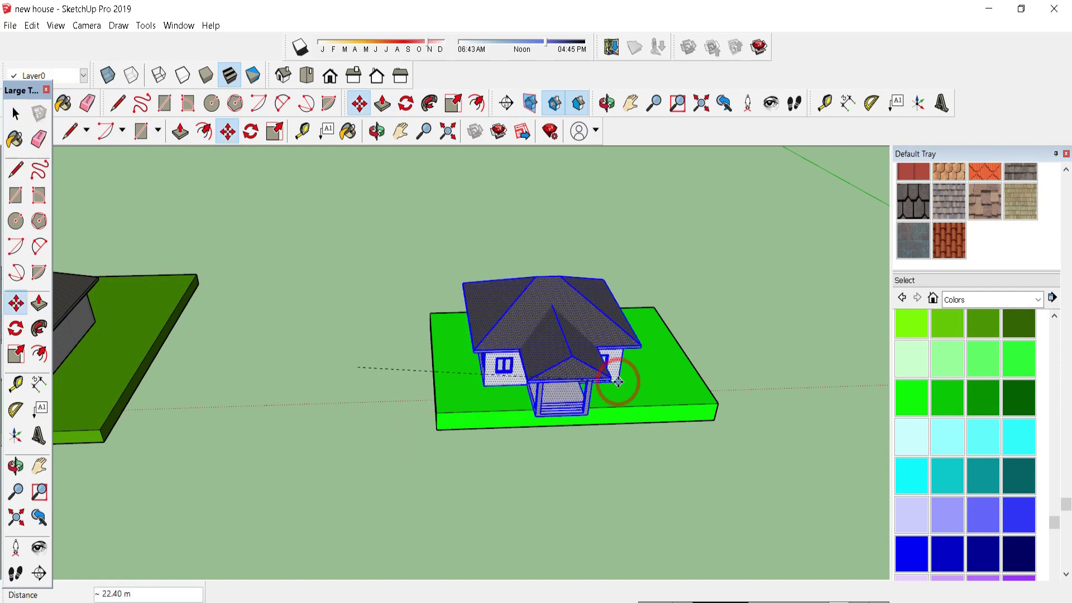
middle_click_drag(617, 383, 422, 370)
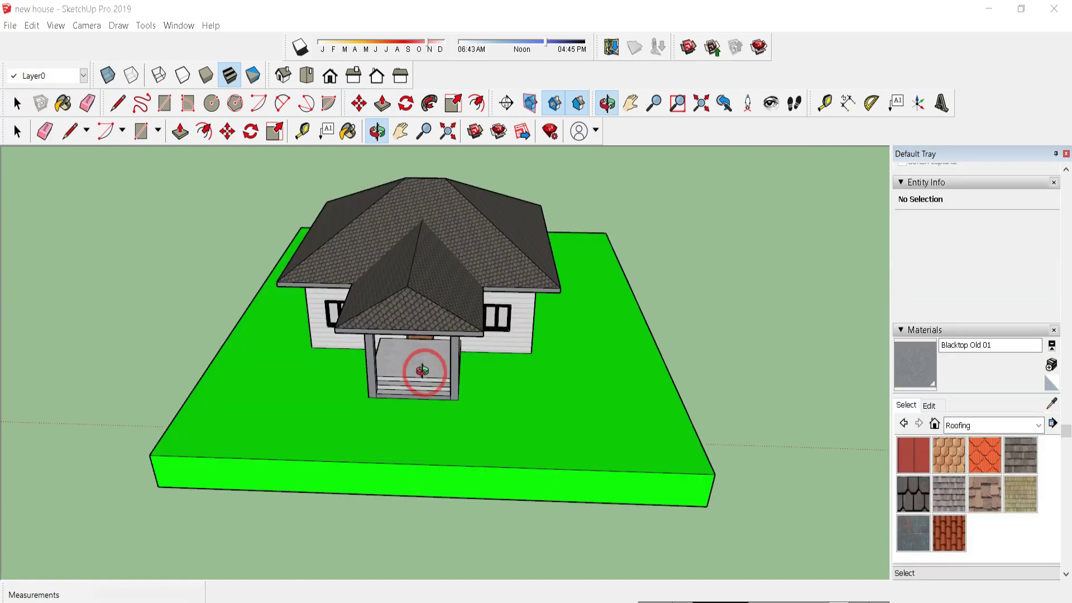
left_click_drag(423, 370, 341, 345)
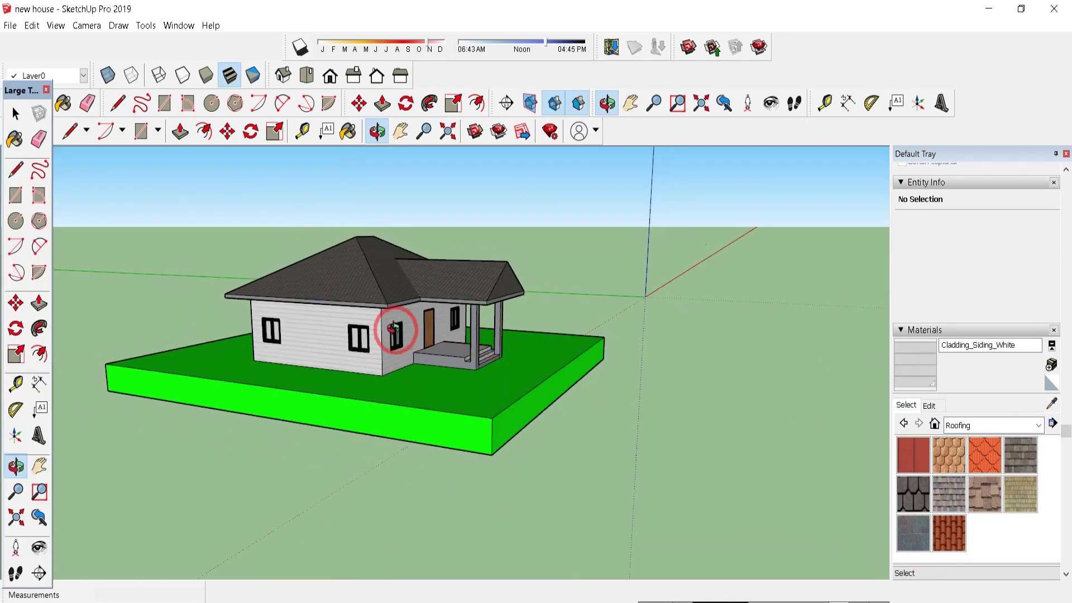
left_click_drag(399, 328, 574, 346)
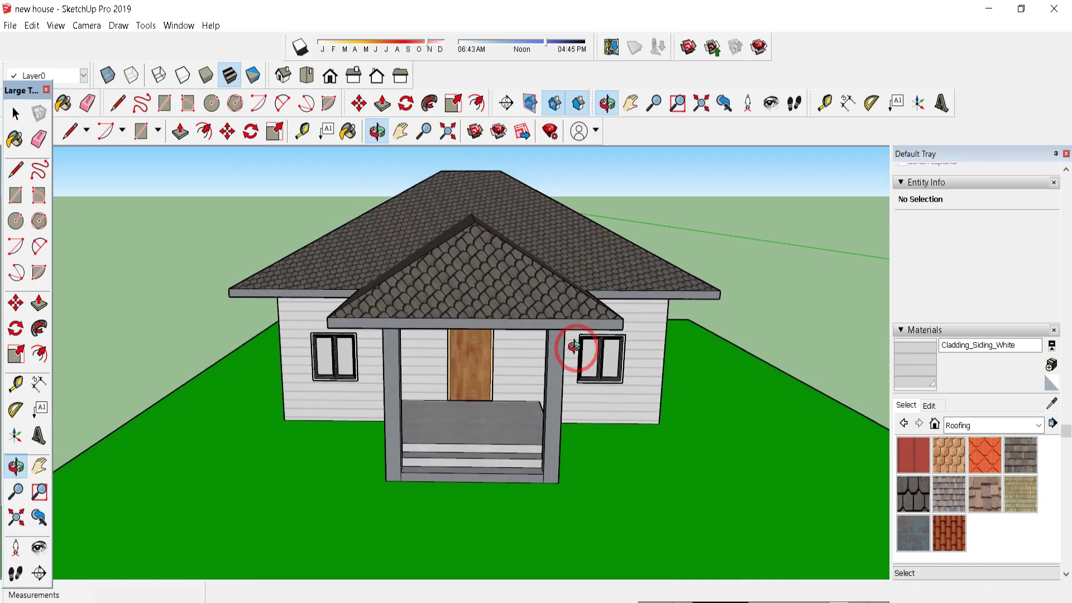
middle_click_drag(573, 346, 540, 378)
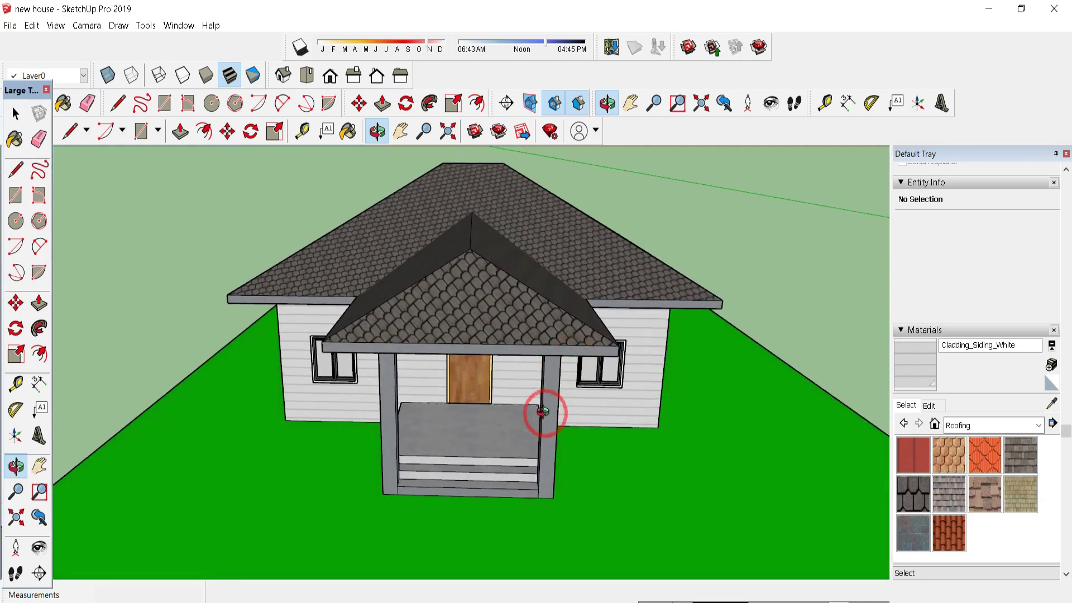
left_click_drag(541, 411, 687, 471)
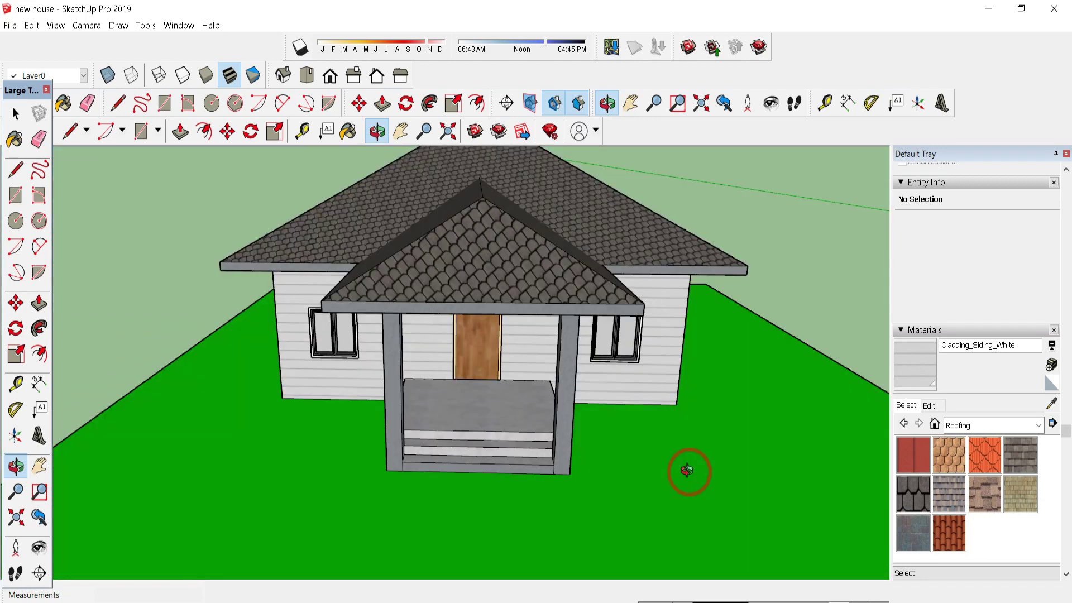